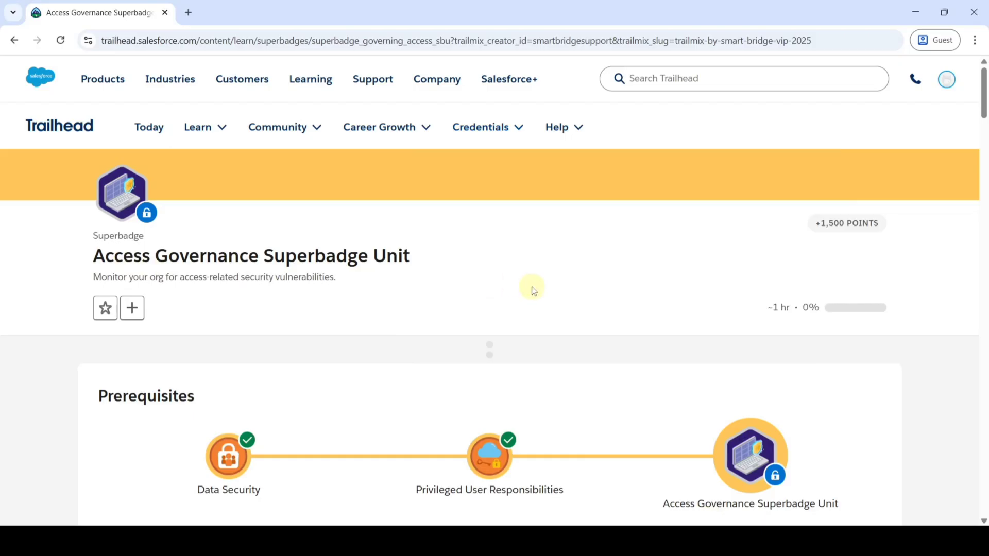
Open the signup for the Developer Edition org with special configuration from the superbadge's prework section and review its form fields
scroll(533, 291, "down", 4)
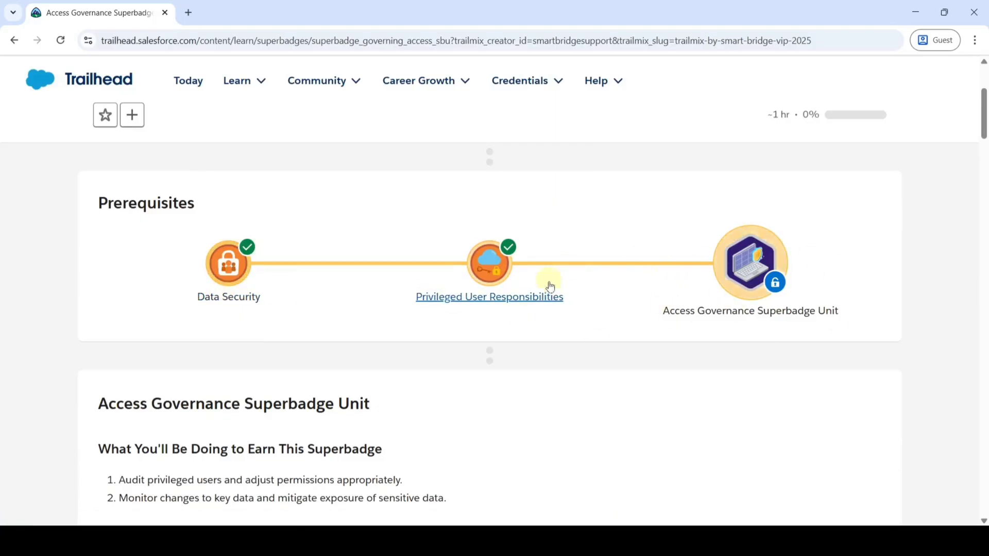
scroll(547, 309, "down", 7)
scroll(545, 314, "down", 3)
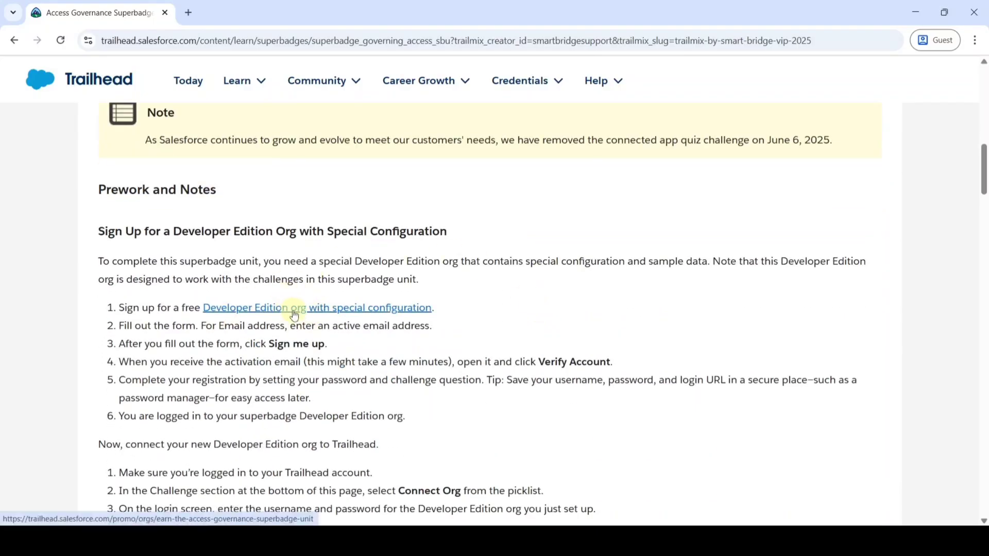
left_click(294, 314)
scroll(751, 349, "down", 3)
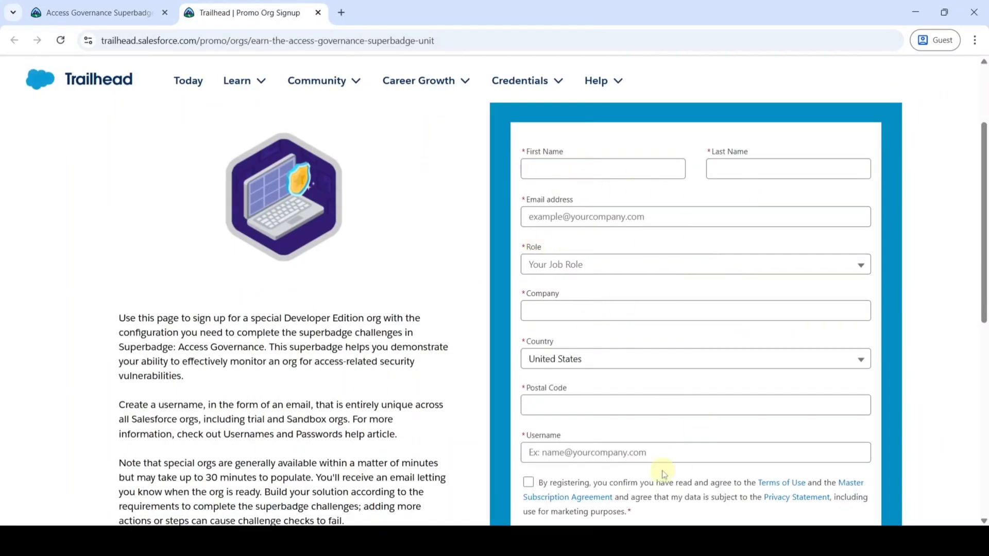
scroll(706, 330, "down", 3)
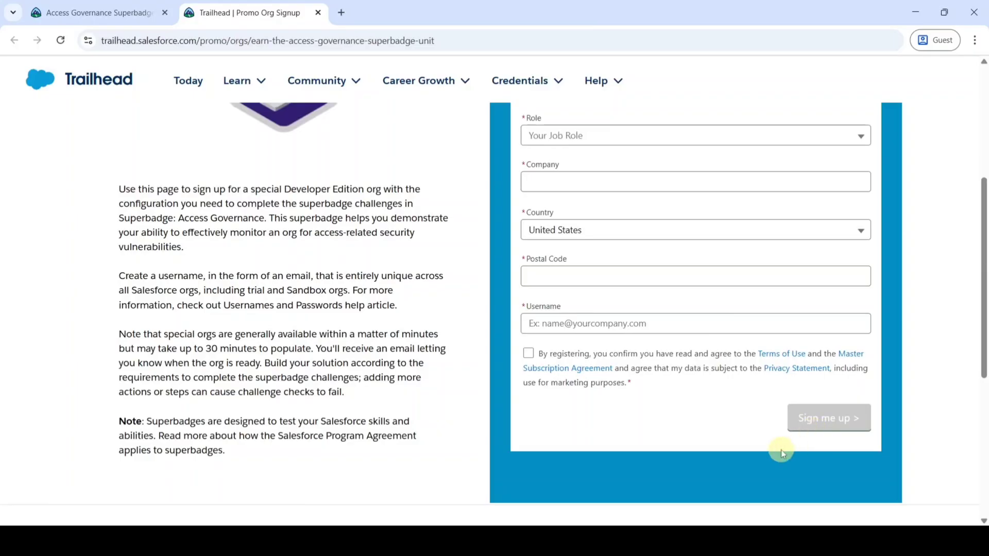
scroll(754, 449, "up", 5)
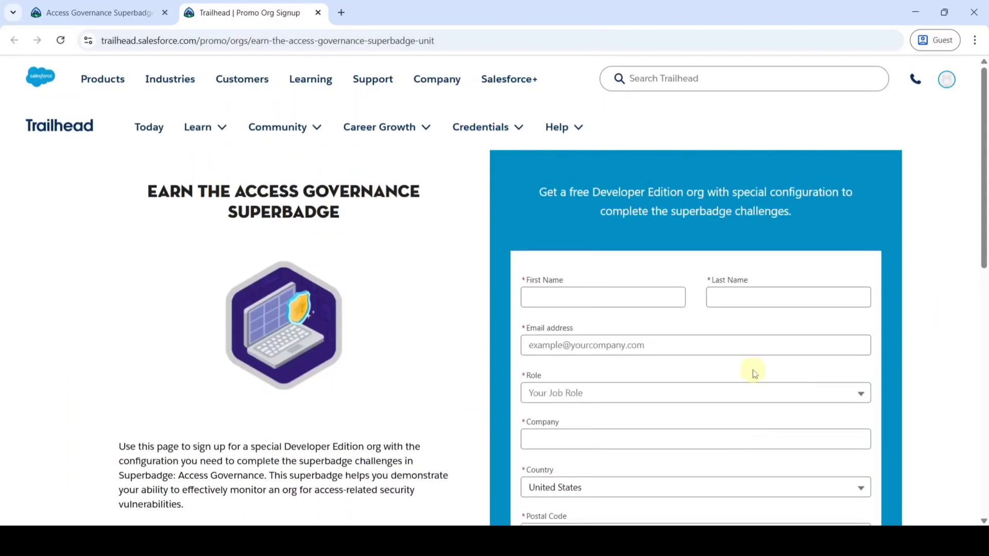
scroll(753, 367, "down", 3)
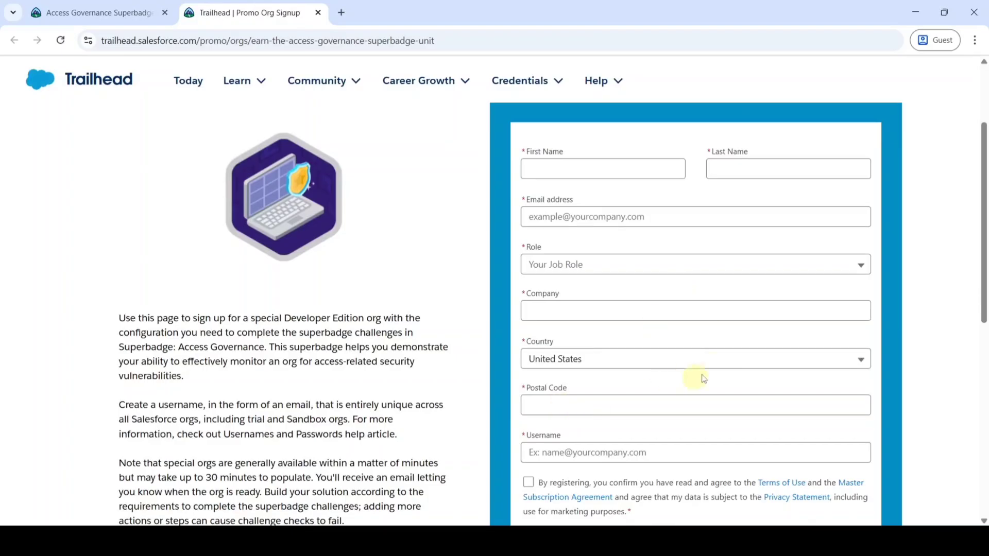
scroll(722, 330, "down", 2)
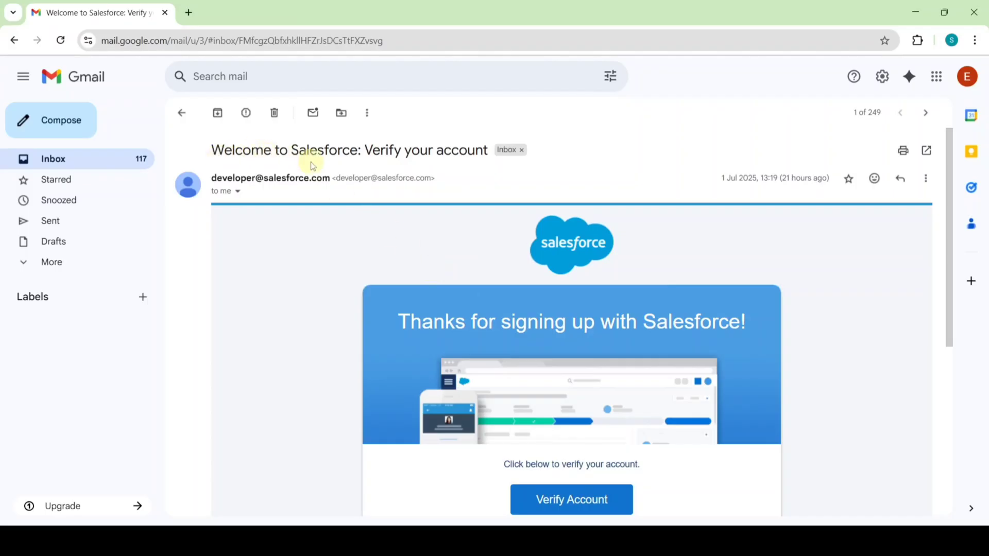
In Gmail, copy the new org's username from the Salesforce account verification email
scroll(691, 307, "down", 4)
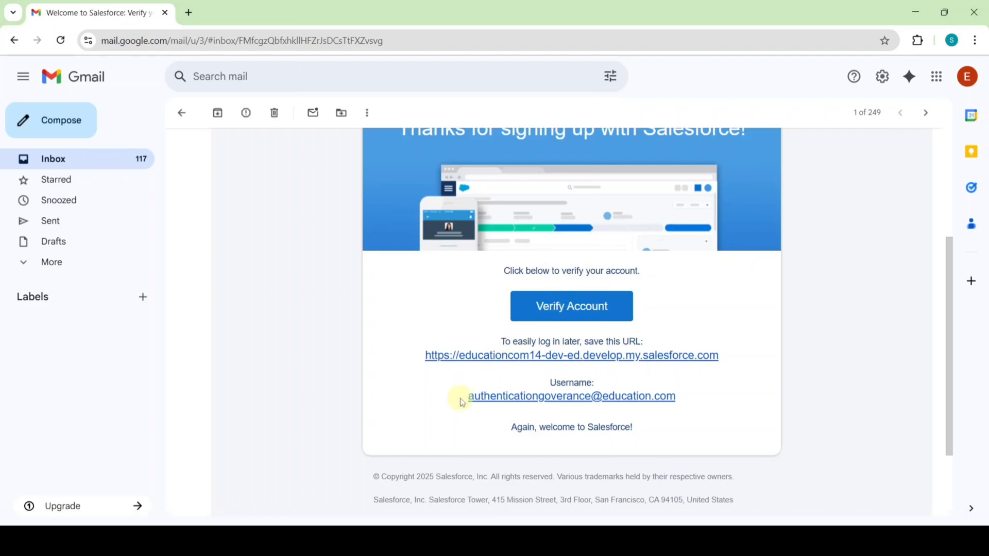
left_click_drag(485, 398, 730, 401)
key("ctrl+c")
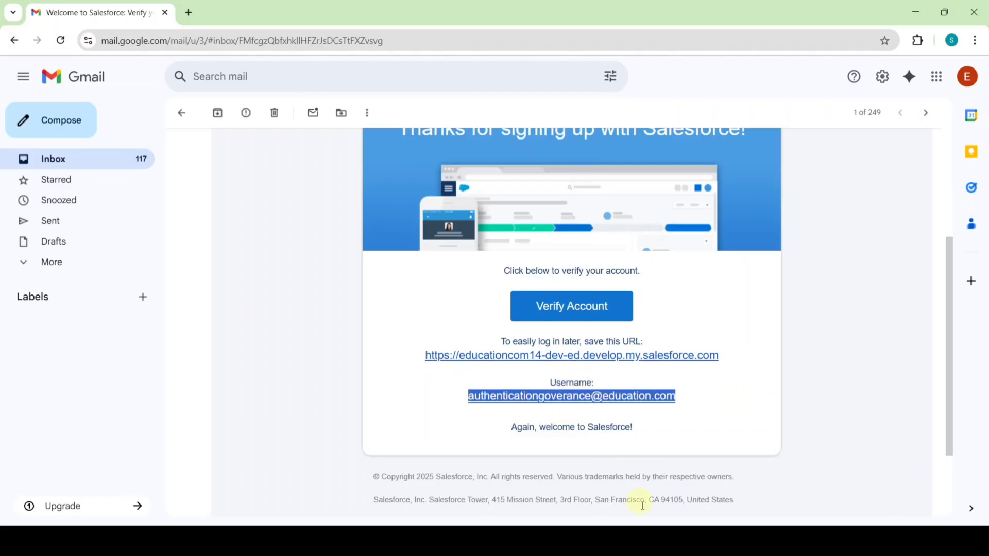
Return to the superbadge page in Trailhead and choose to connect a different hands-on org for the challenges
key("alt+Tab")
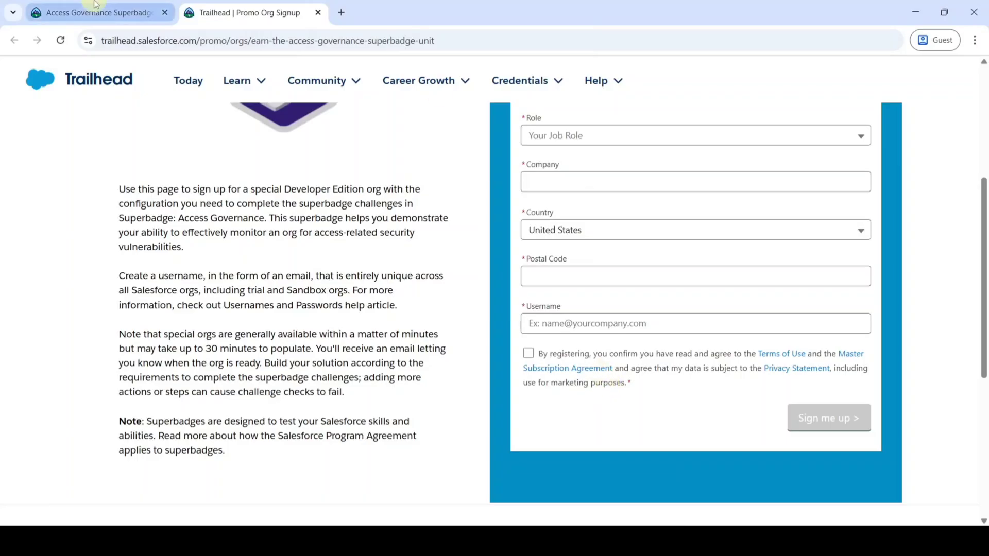
key("ctrl+Page_Up")
scroll(380, 293, "down", 20)
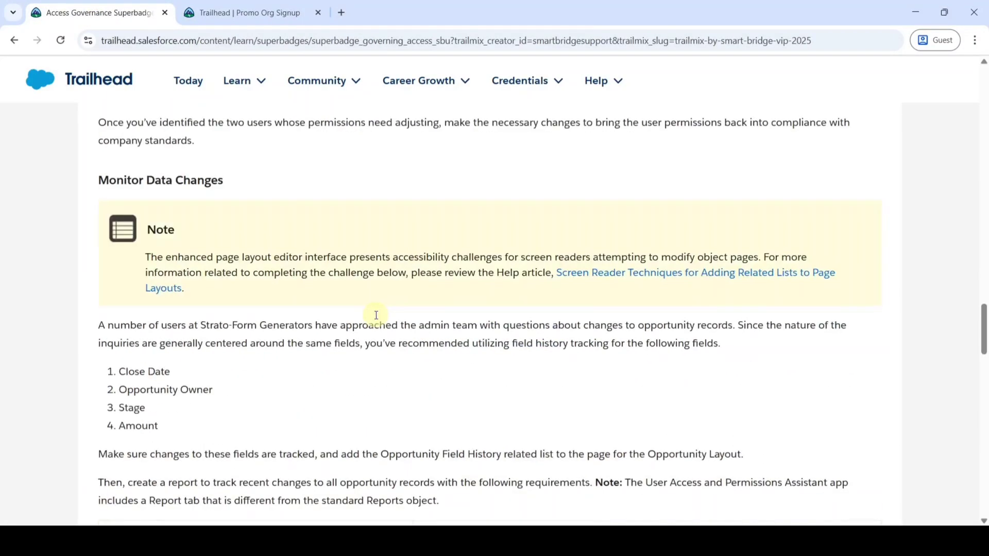
scroll(376, 315, "down", 6)
scroll(768, 365, "up", 5)
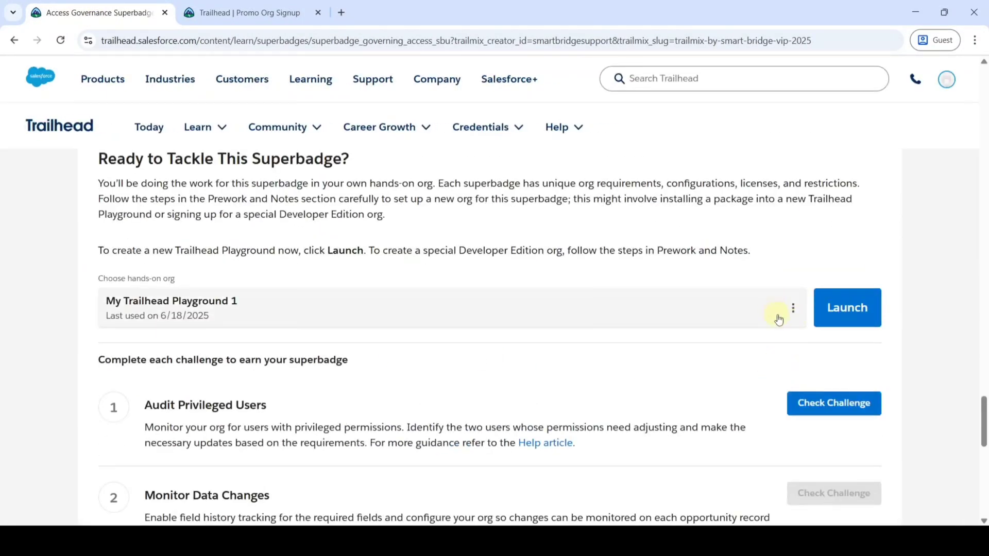
left_click(792, 311)
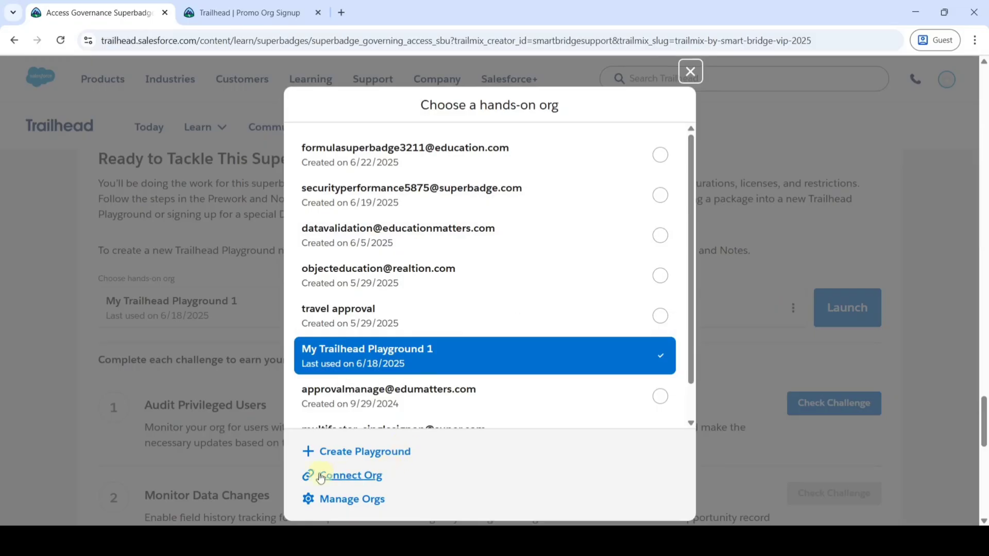
left_click(354, 480)
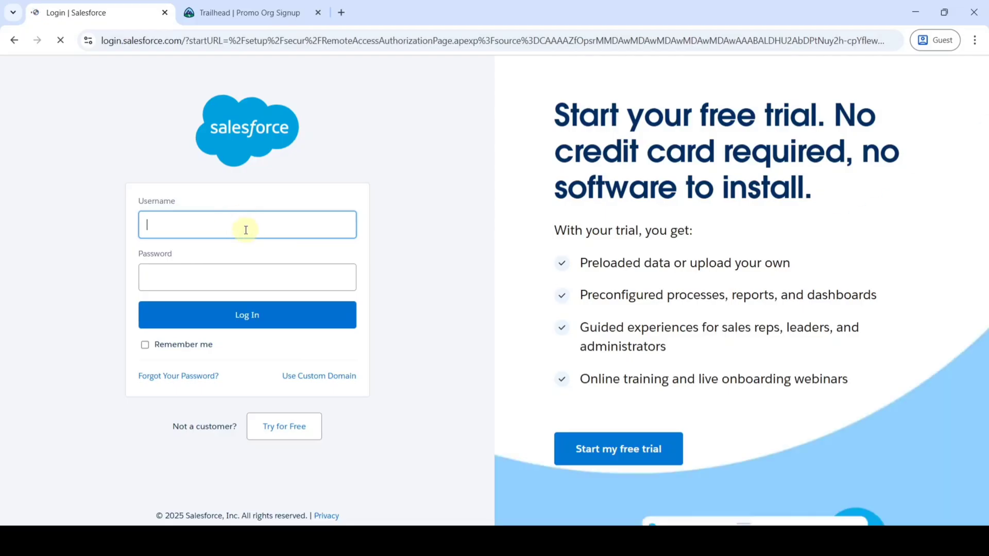
Log in to Salesforce with the copied org username and the account password
left_click(236, 229)
key("ctrl+v")
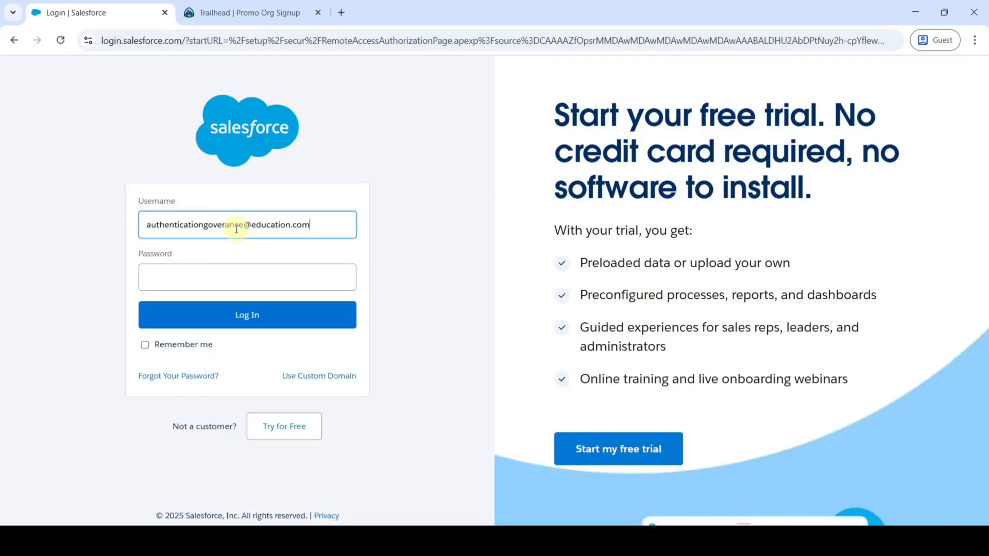
left_click(215, 280)
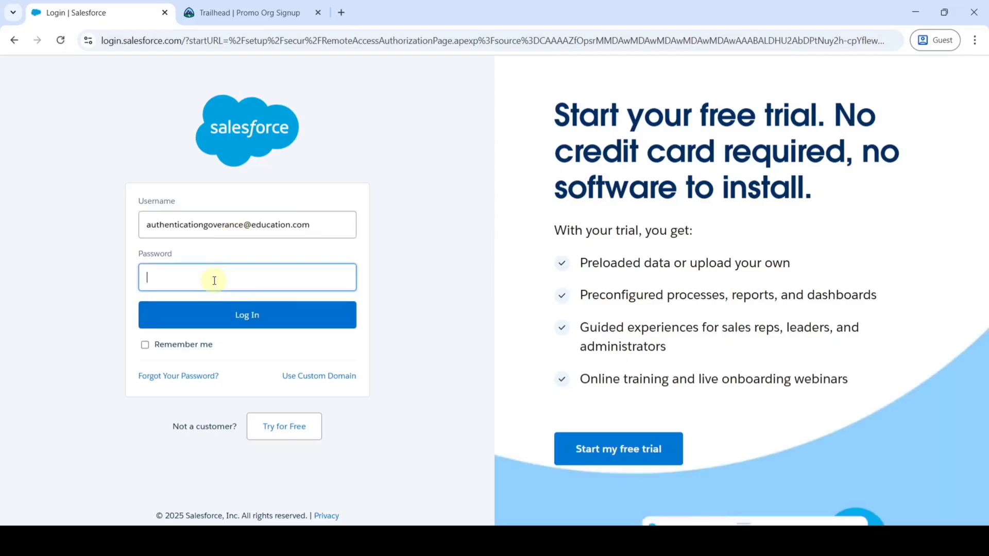
left_click(238, 321)
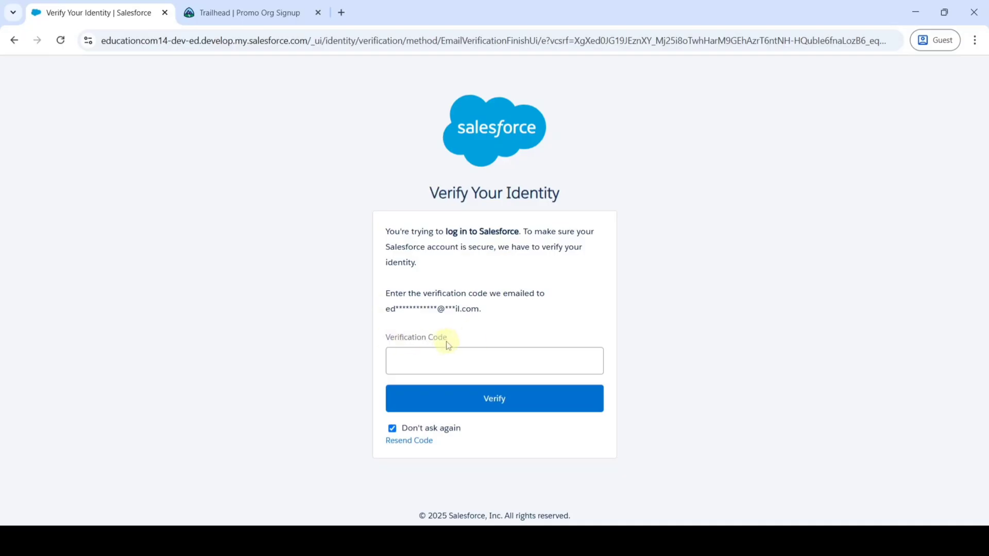
Enter the emailed verification code and submit it to verify the login identity
left_click(450, 366)
key("ctrl+v")
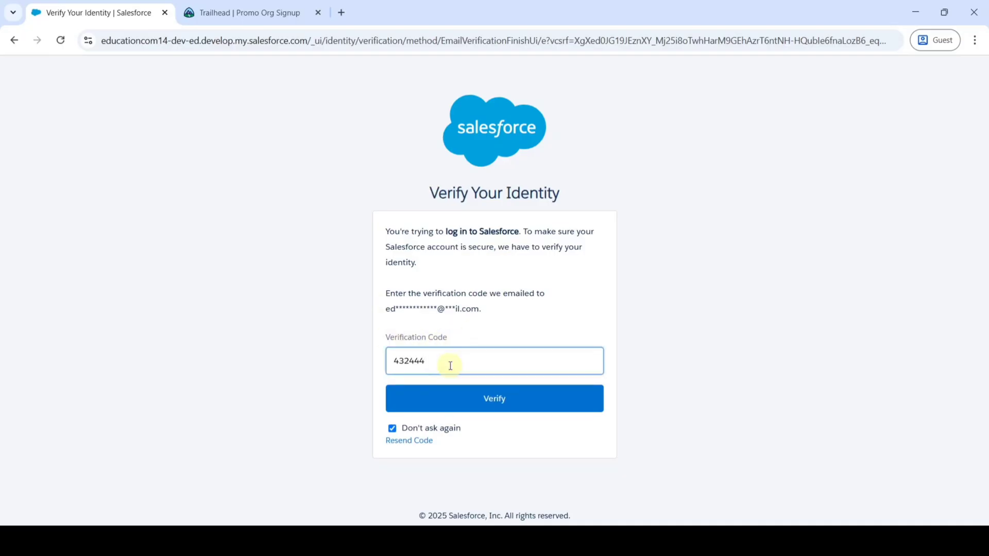
left_click(484, 408)
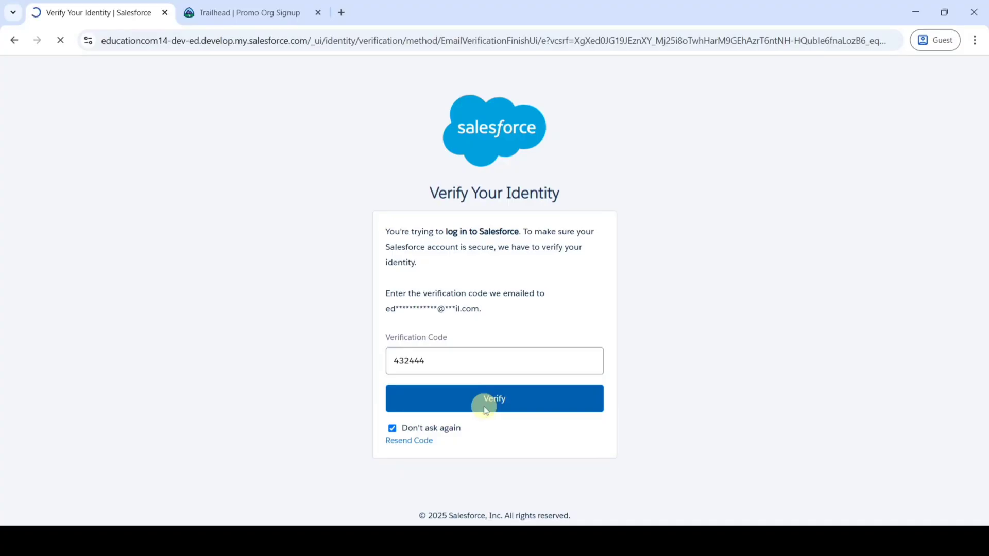
Allow the Trailhead Connected App access to the org and save the org for hands-on challenges
left_click(697, 406)
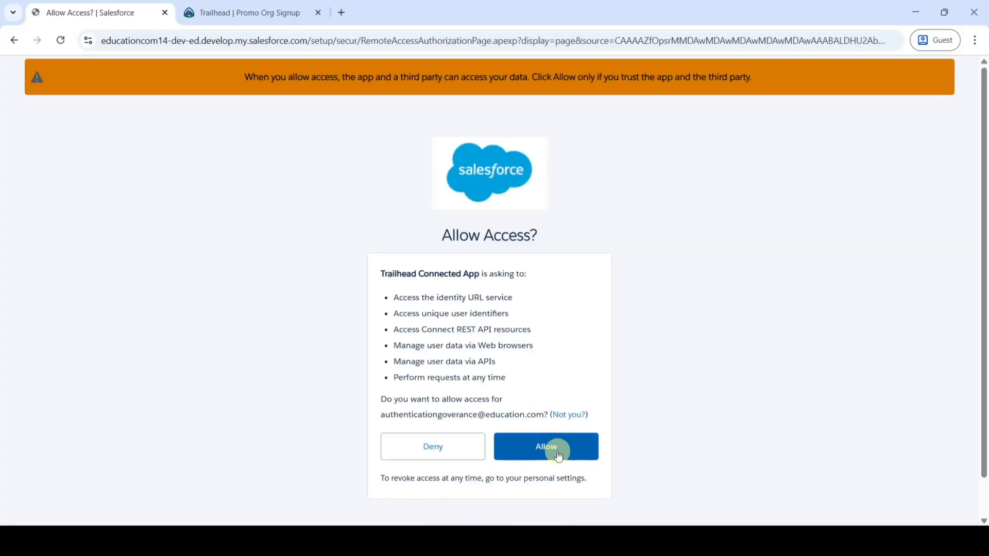
left_click(555, 447)
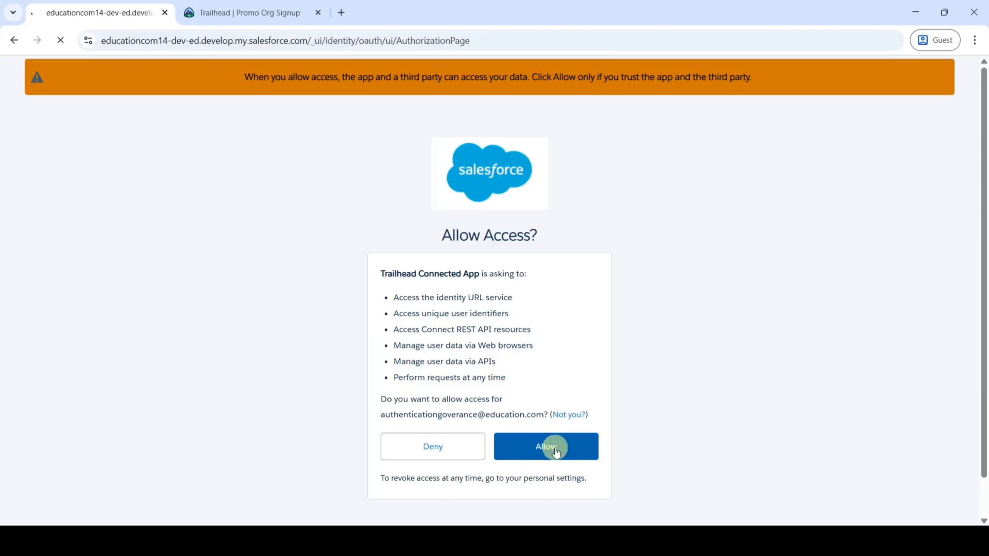
left_click(556, 483)
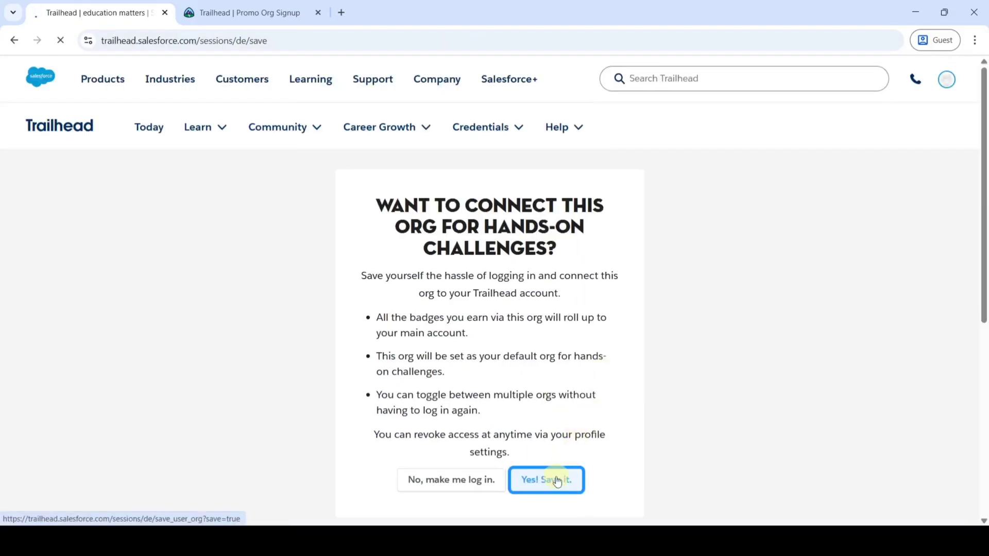
Launch the newly connected org from the superbadge's challenge section
scroll(597, 375, "down", 5)
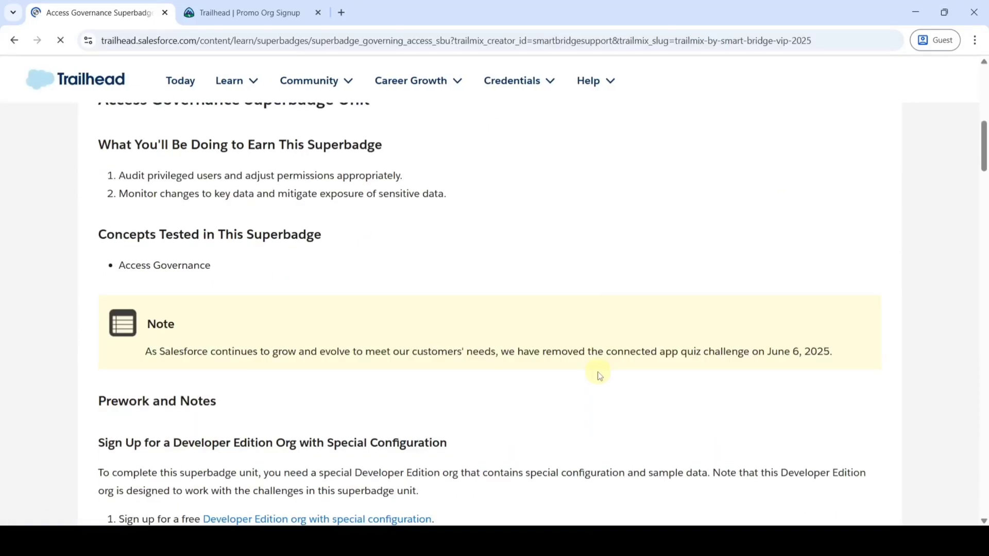
scroll(599, 375, "down", 20)
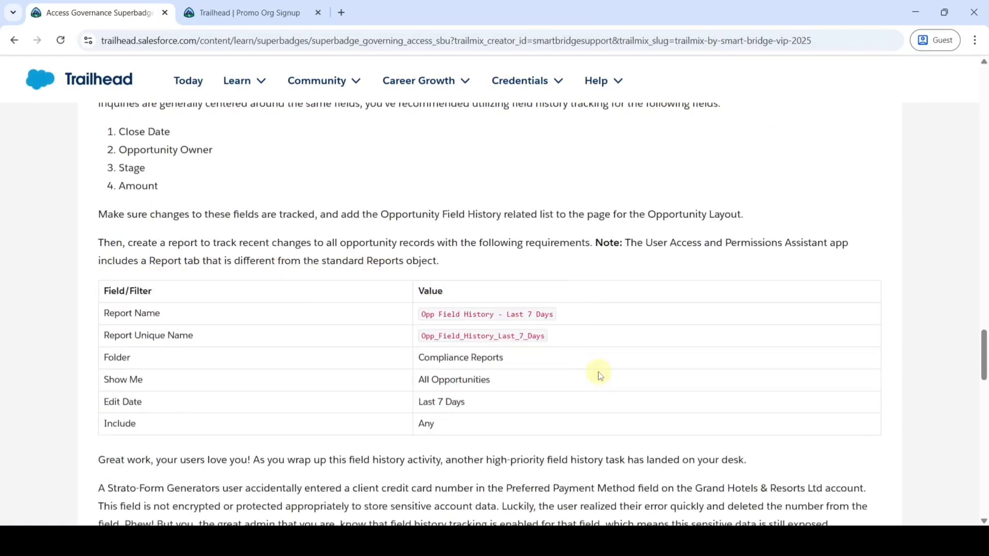
scroll(600, 375, "down", 15)
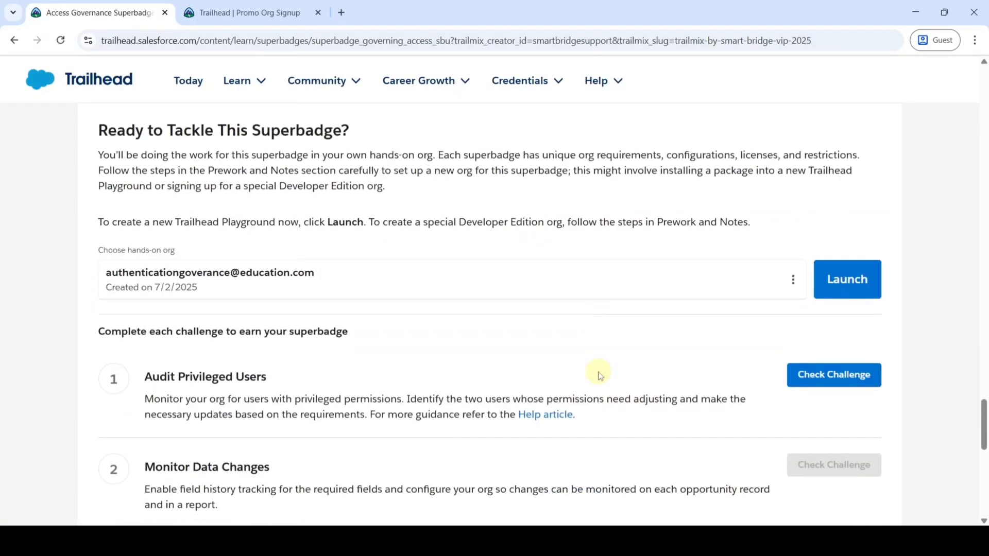
scroll(599, 375, "down", 1)
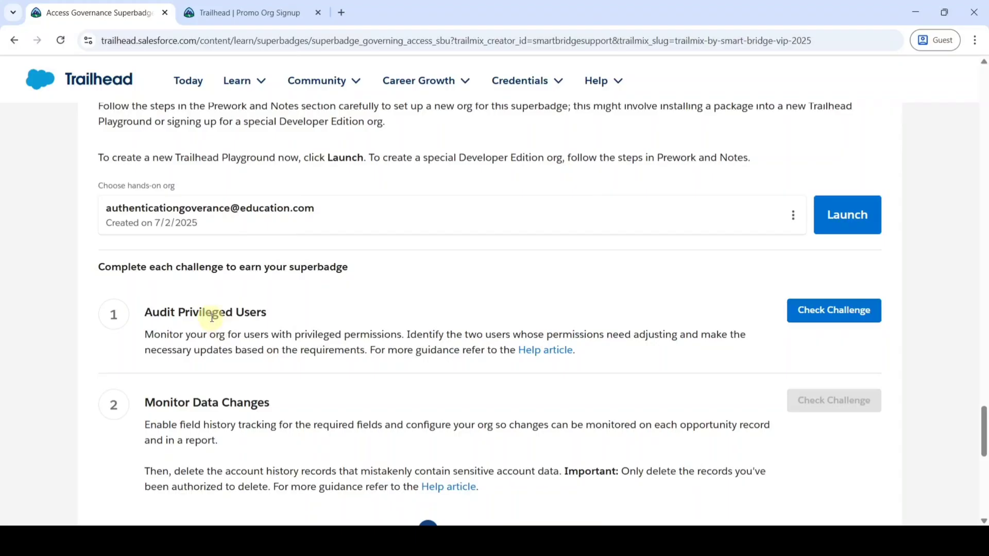
left_click(839, 227)
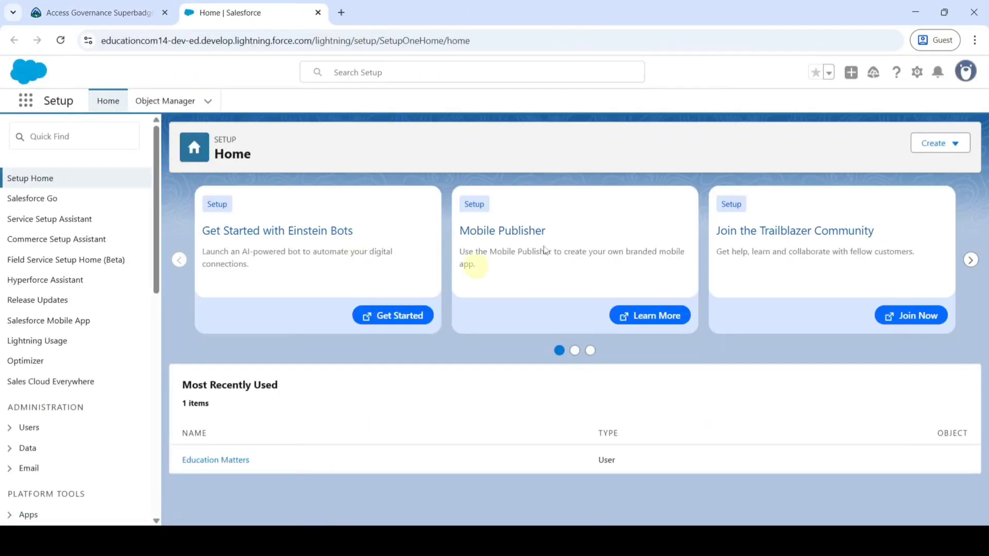
Review the Audit Privileged Users requirements on the superbadge page, including the privileged access types and company policies
left_click(124, 12)
scroll(335, 318, "up", 7)
scroll(334, 316, "up", 20)
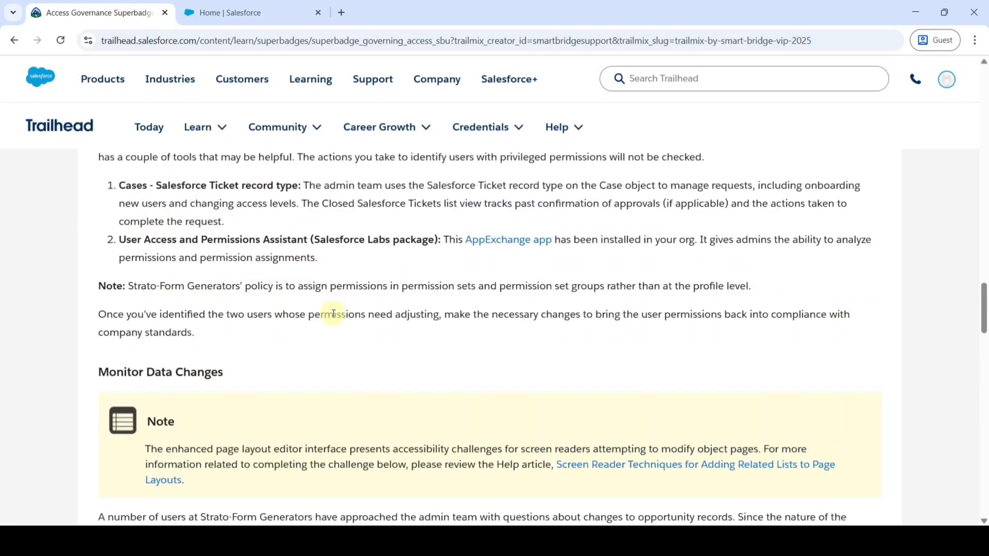
scroll(336, 316, "up", 4)
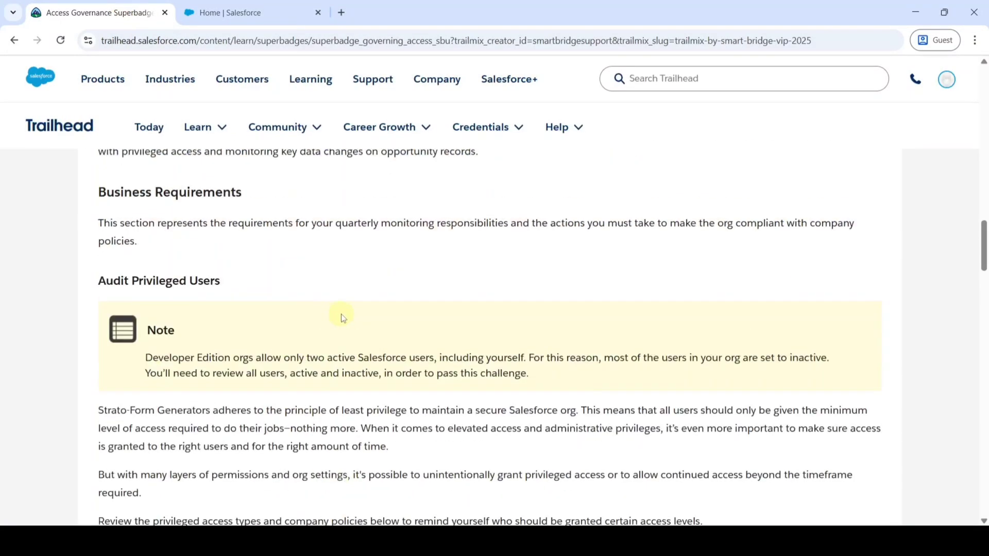
scroll(440, 306, "down", 4)
scroll(386, 338, "down", 4)
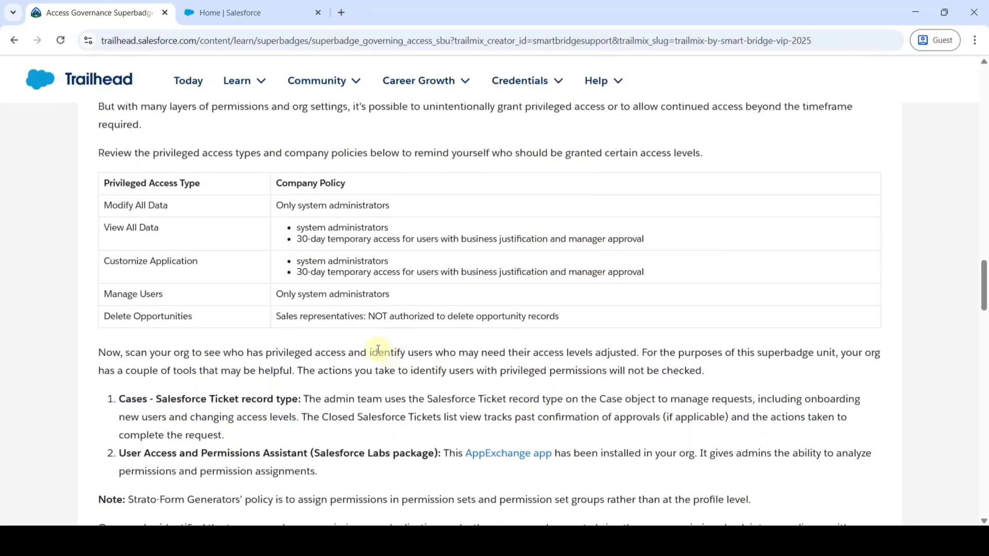
Find User Management Settings in the launched org's Setup by searching "user mana" and open its profile and permission set options
left_click(253, 16)
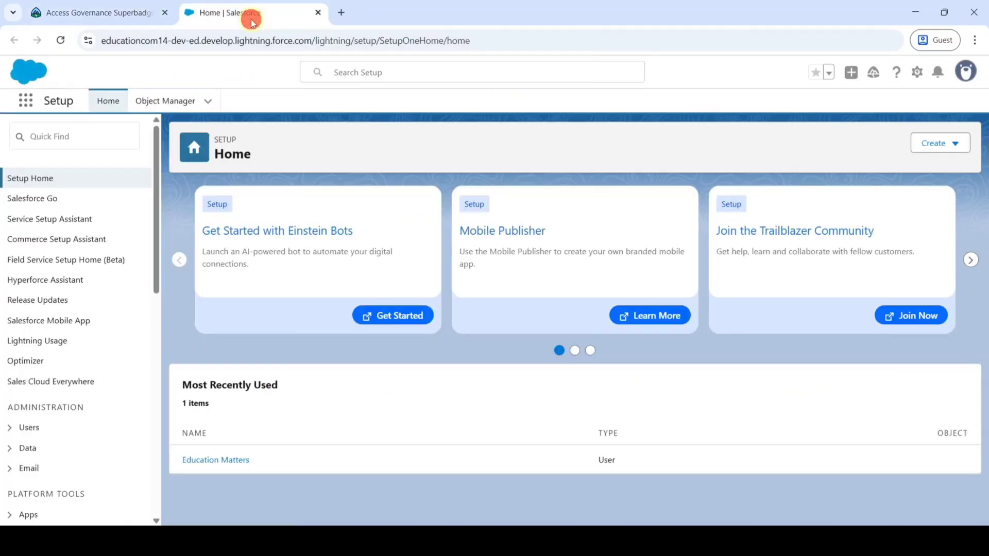
left_click(60, 137)
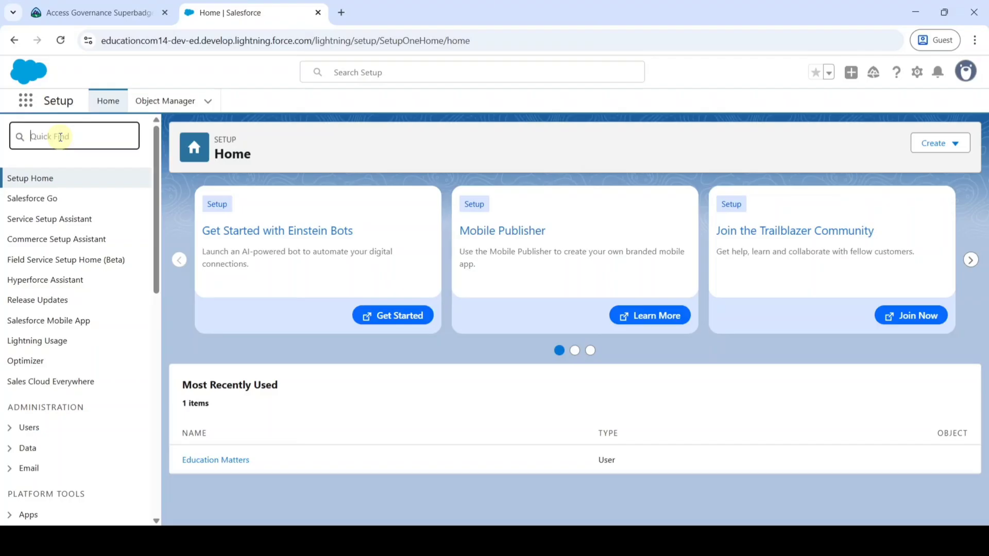
type("user mana")
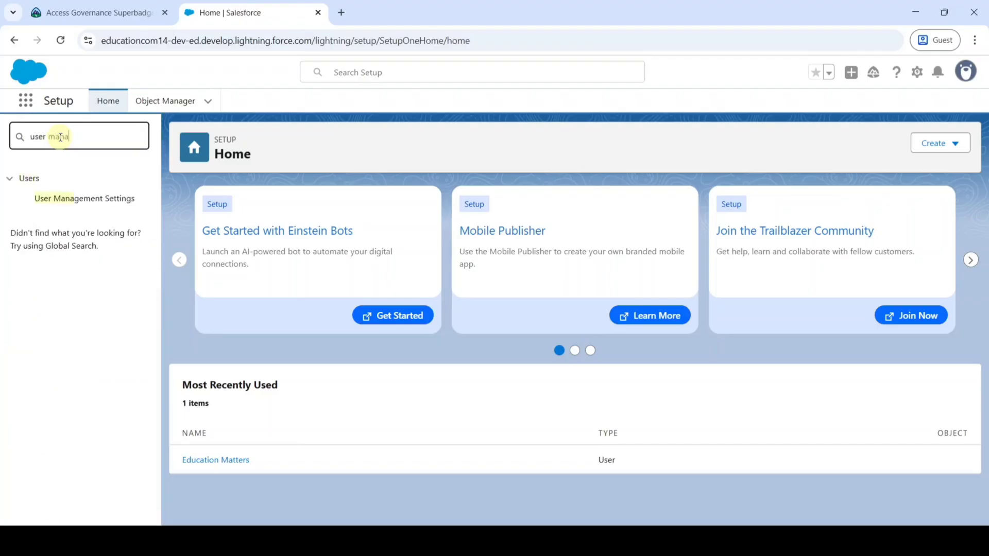
left_click(85, 203)
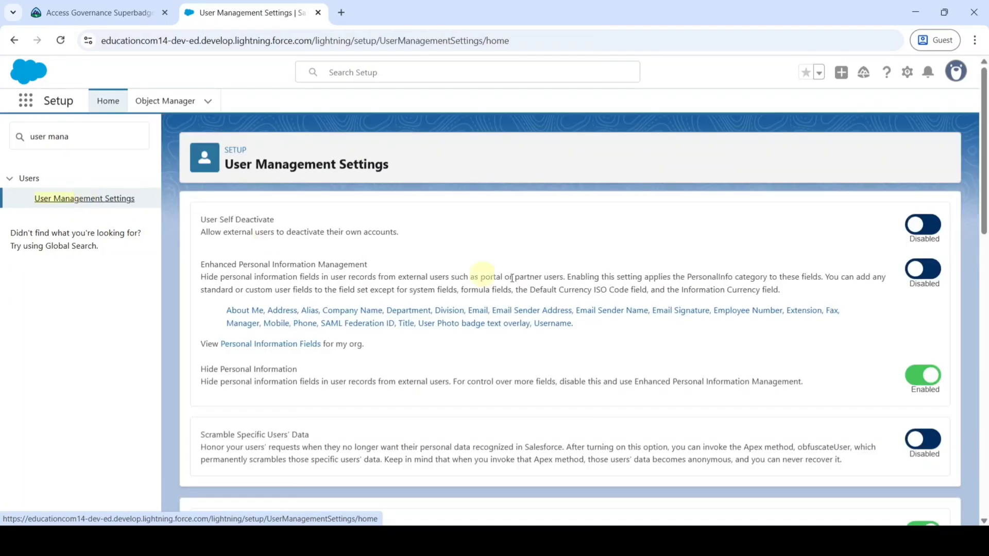
scroll(607, 301, "down", 7)
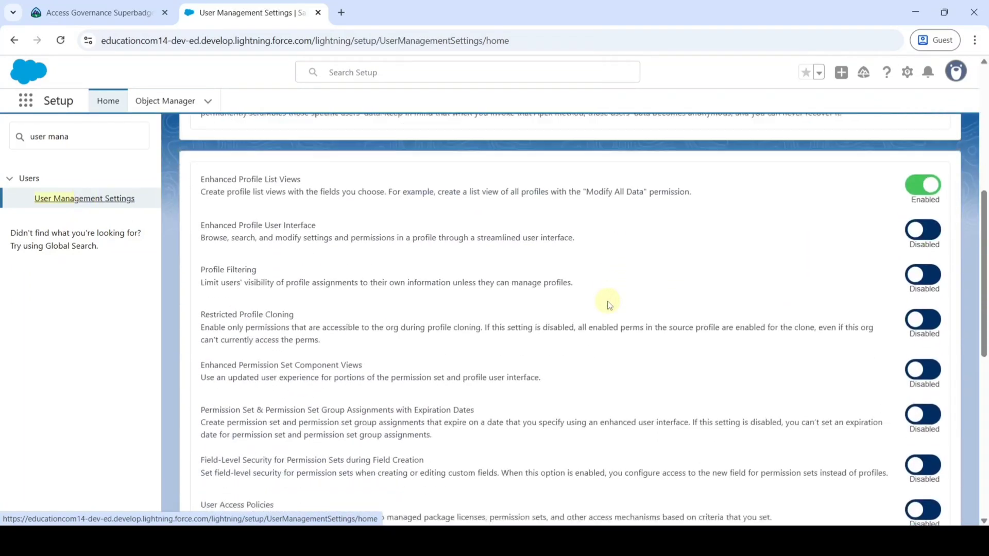
Enable Permission Set & Permission Set Group Assignments with Expiration Dates in User Management Settings
scroll(608, 303, "down", 2)
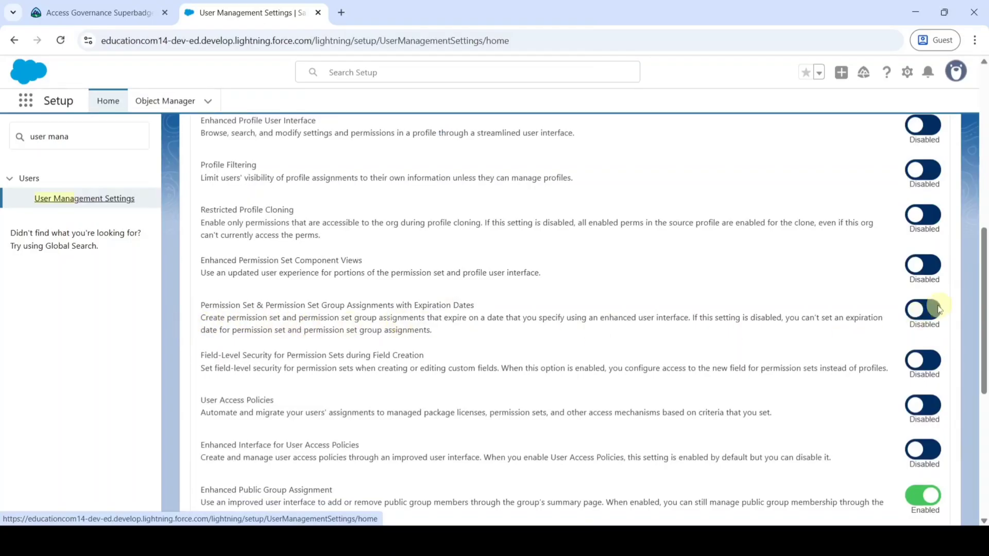
left_click(920, 315)
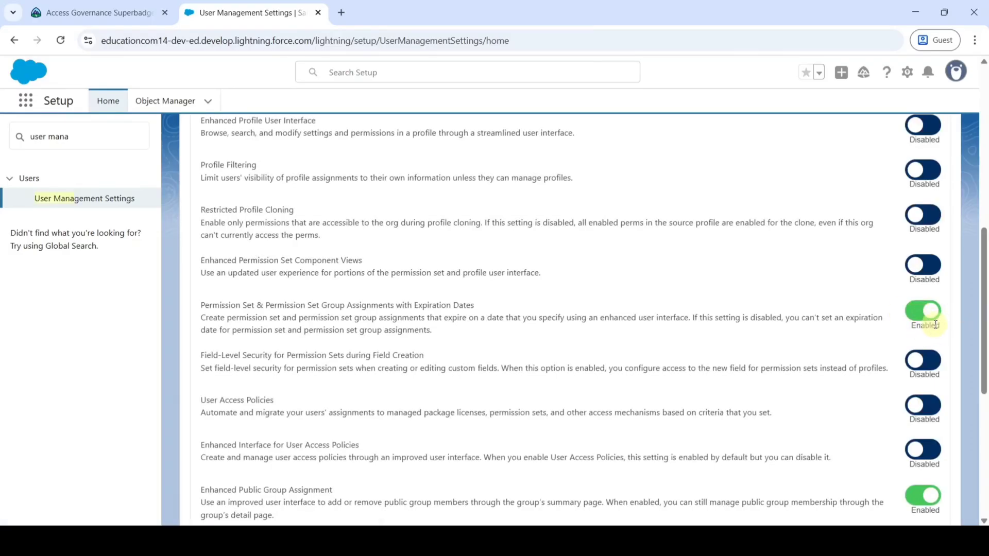
Find Permission Sets in Setup by searching "permission" and open the assignments of the PLATFORM: Customize Application permission set
left_click_drag(73, 137, 27, 134)
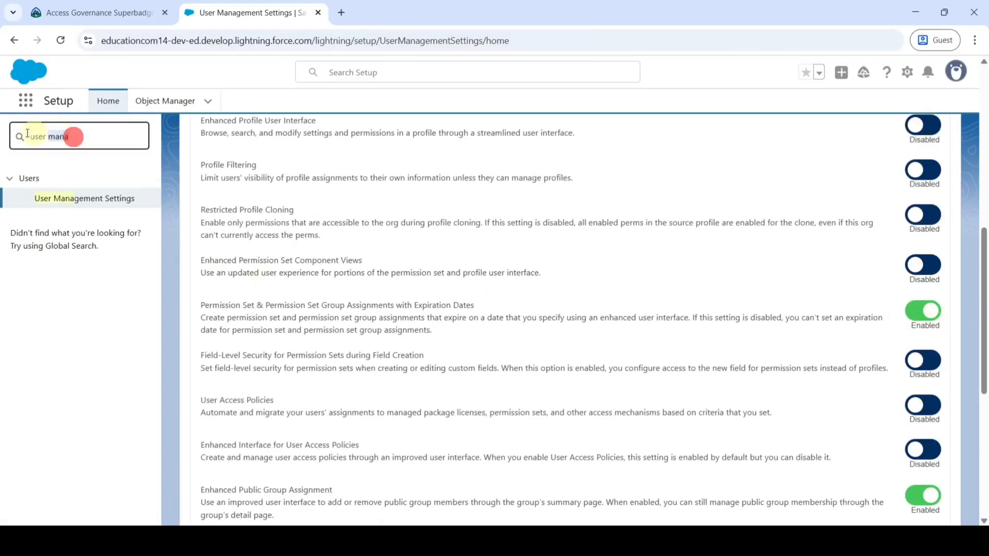
key("BackSpace")
type("pe")
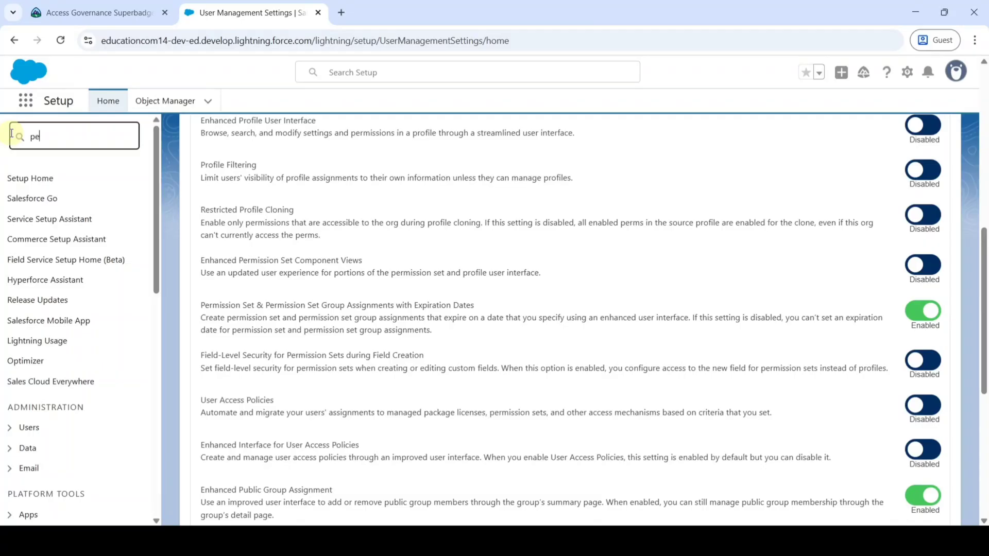
type("rmission")
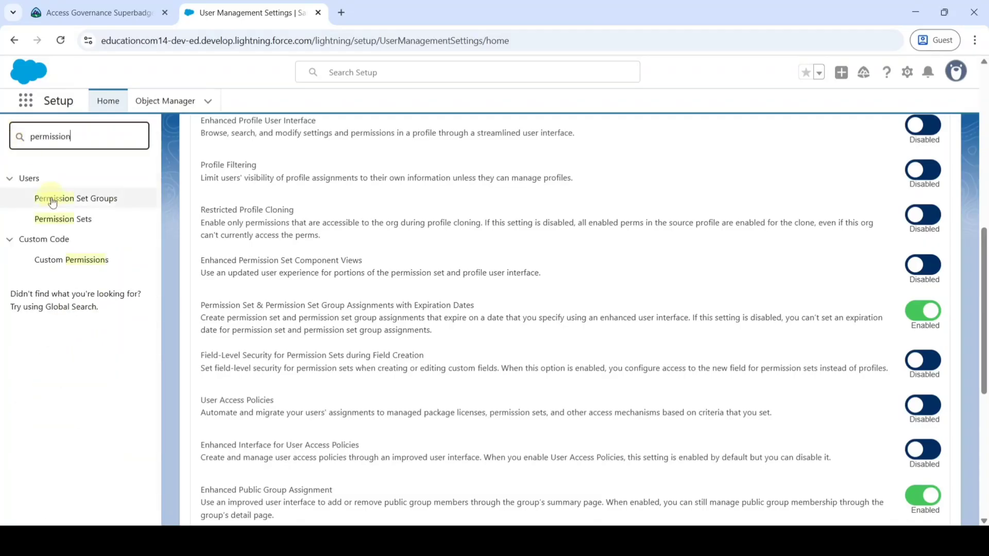
left_click(58, 221)
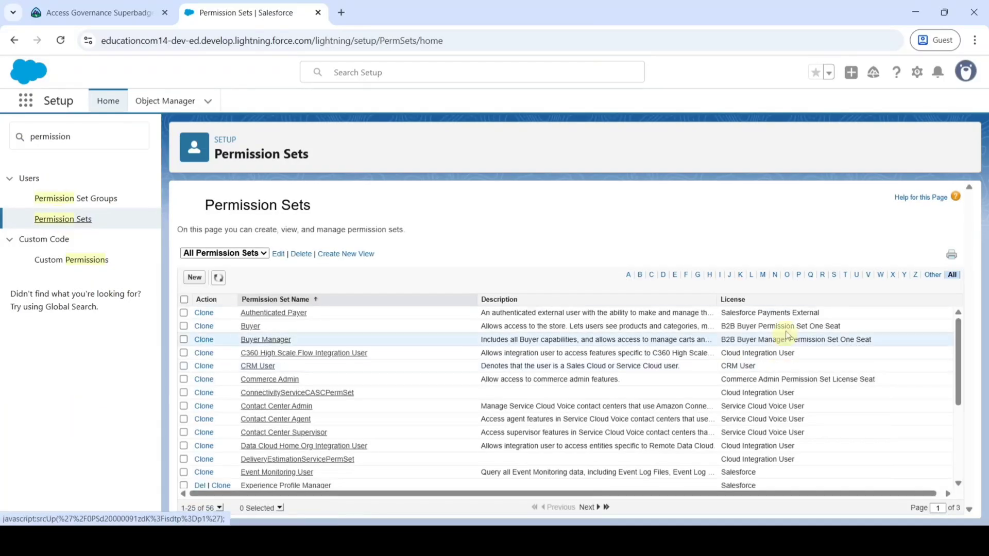
left_click(800, 274)
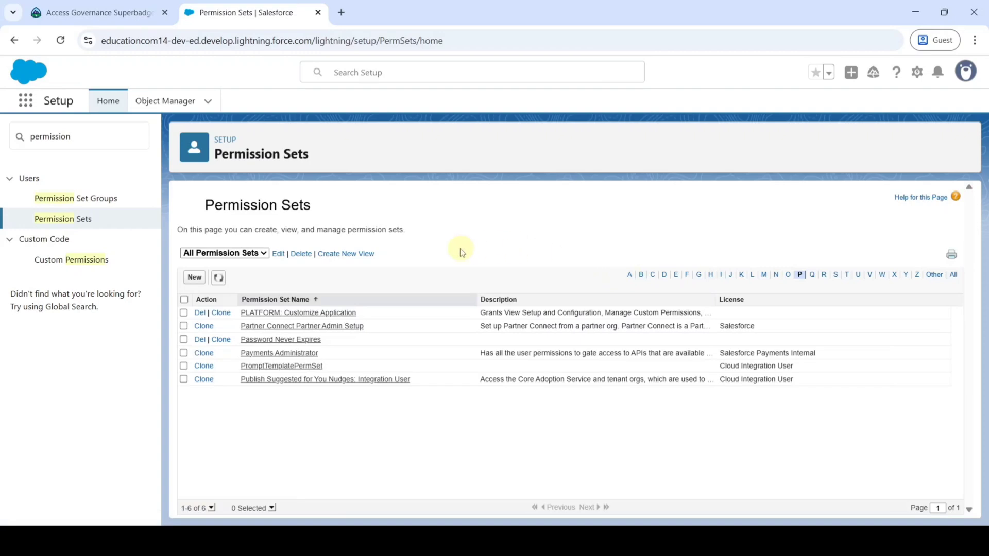
left_click(282, 314)
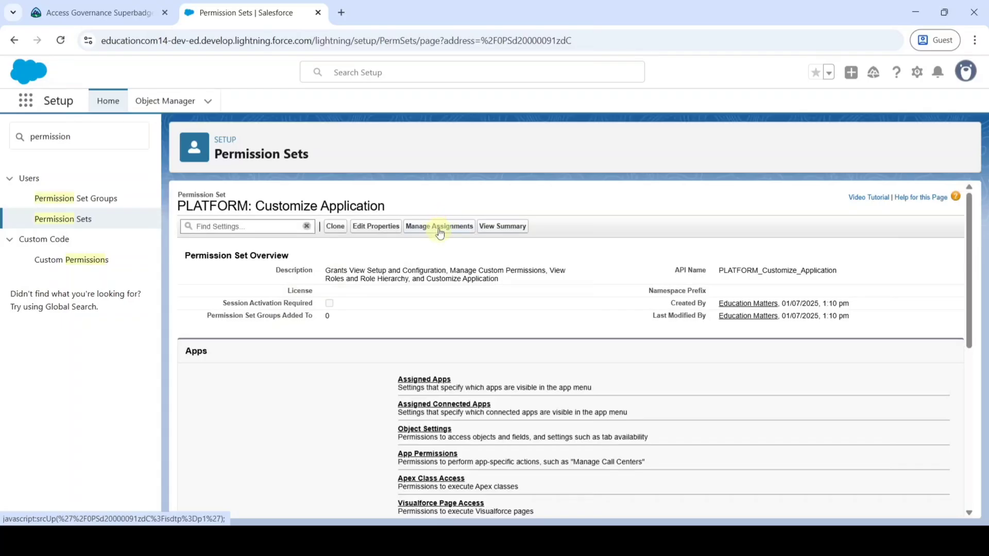
left_click(432, 231)
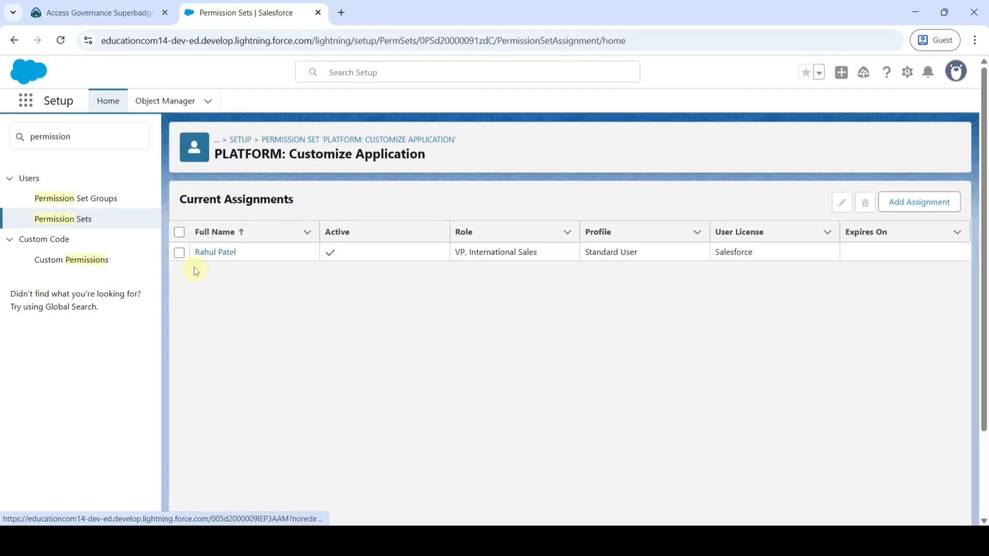
Set the Standard User's PLATFORM: Customize Application assignment to expire in 30 days and apply it
left_click(178, 254)
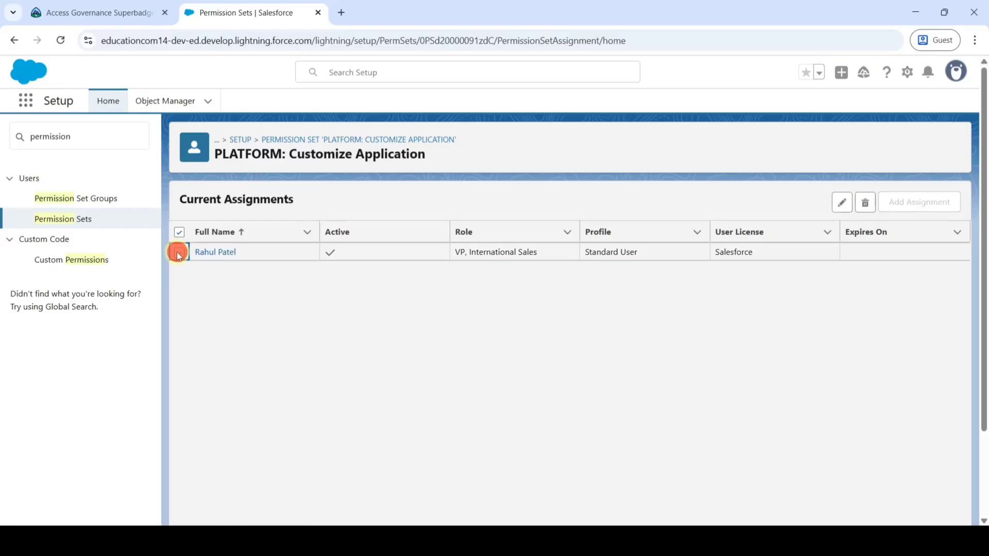
left_click(841, 202)
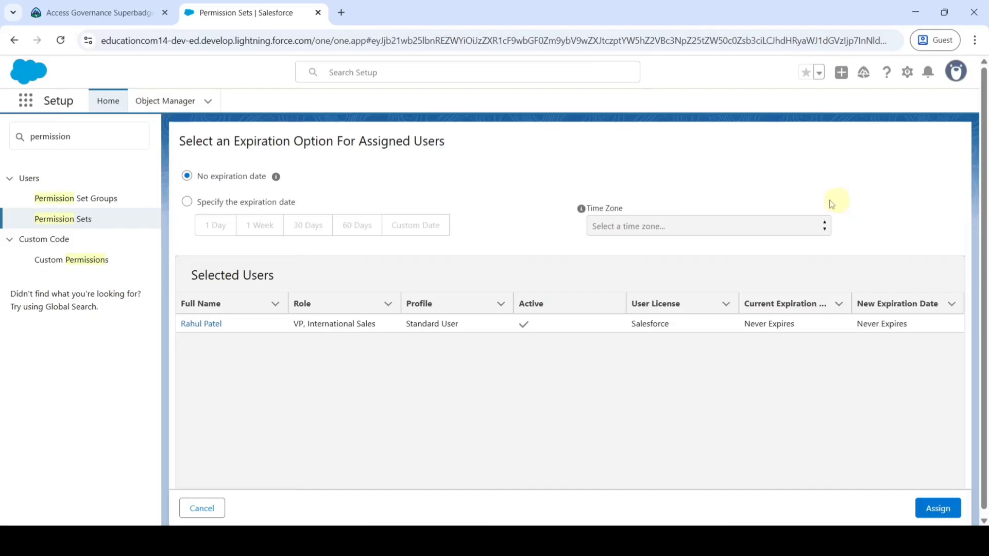
left_click(187, 202)
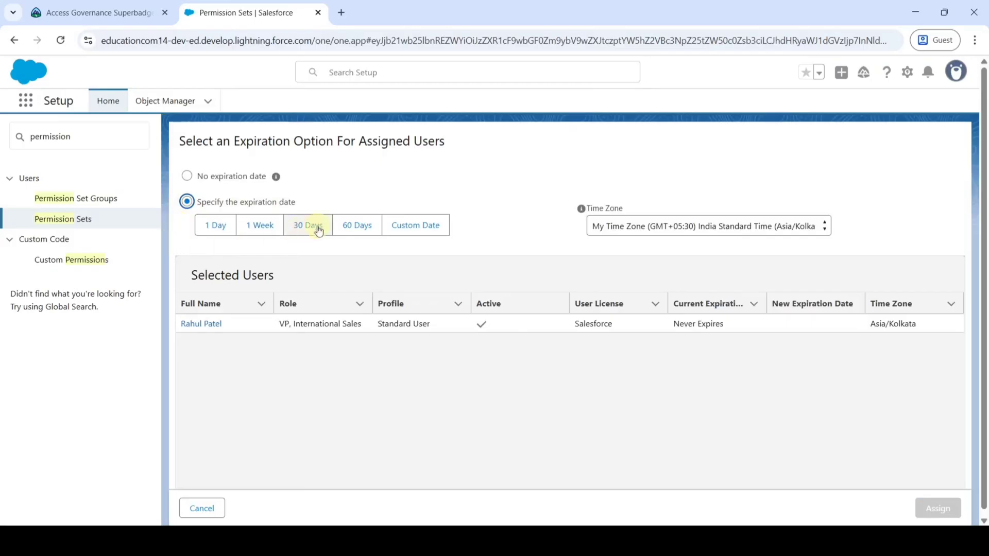
left_click(301, 230)
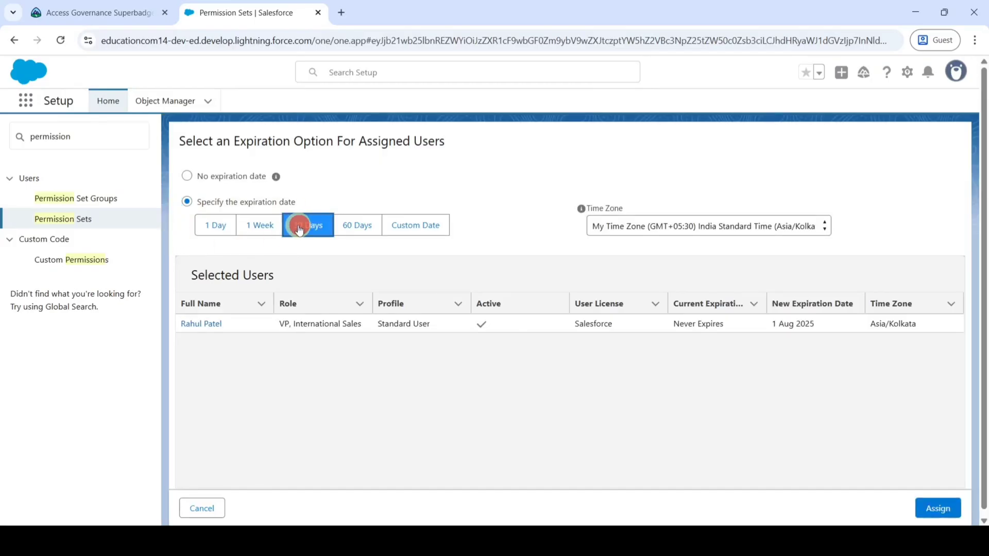
left_click(933, 509)
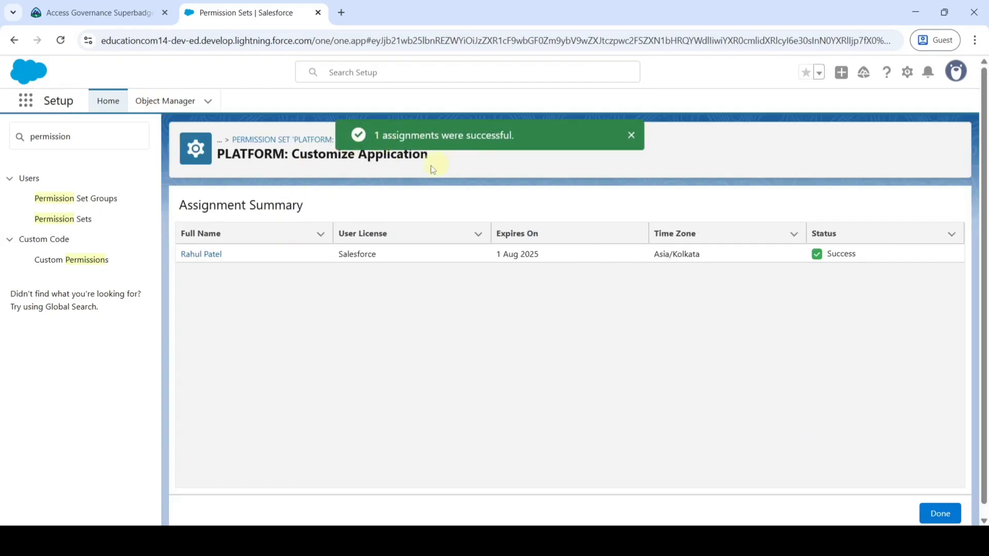
List all permission set groups and open the permission sets contained in the PERSONA: Sales Representative group
left_click(63, 201)
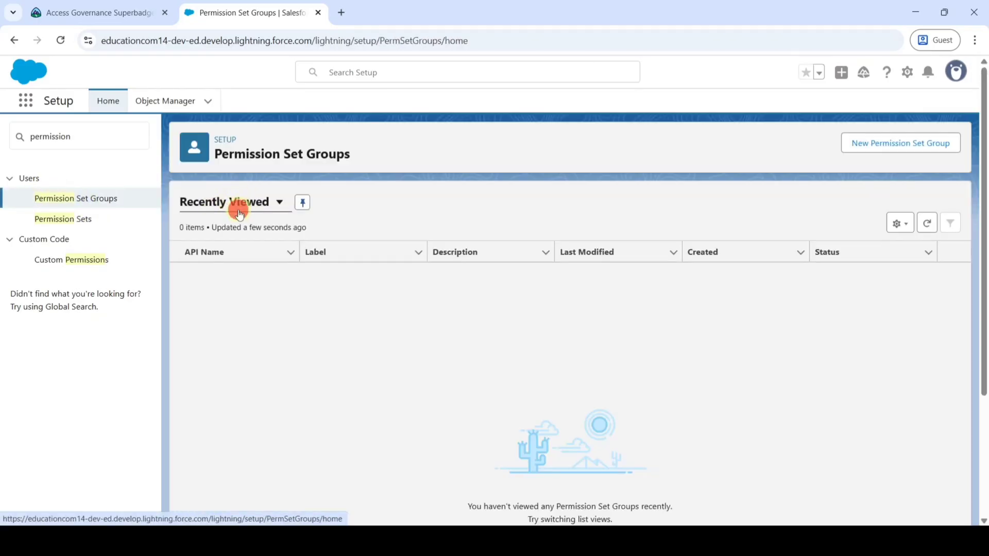
left_click(239, 212)
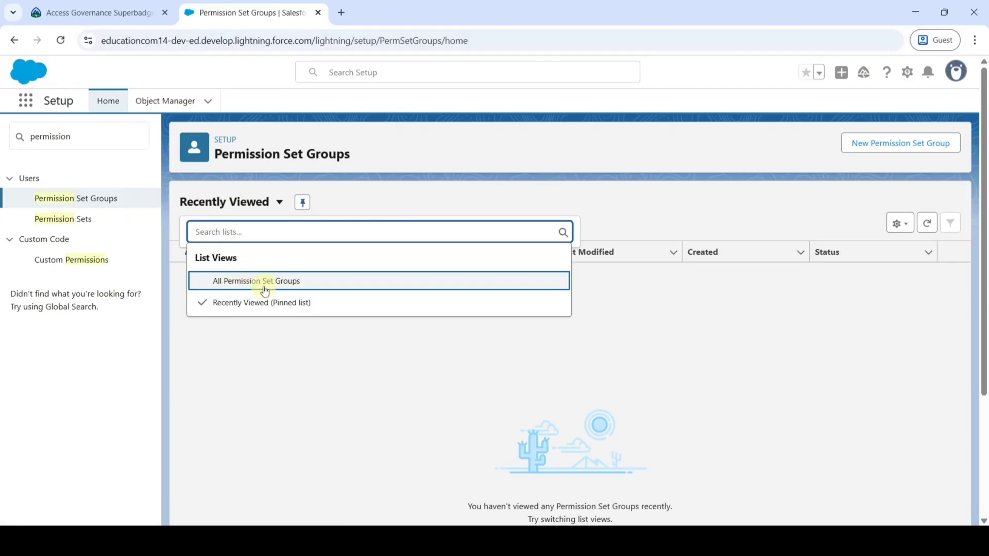
left_click(263, 286)
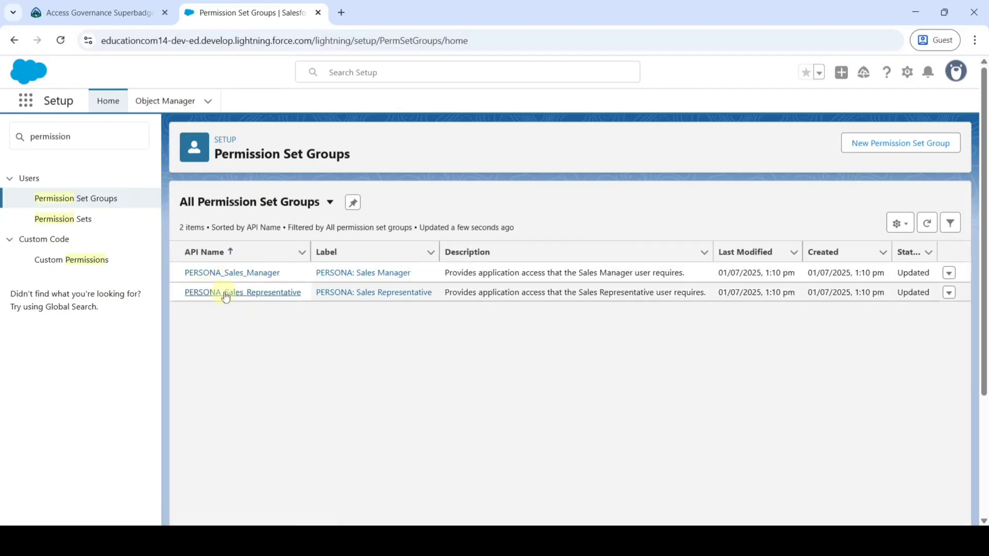
left_click(226, 297)
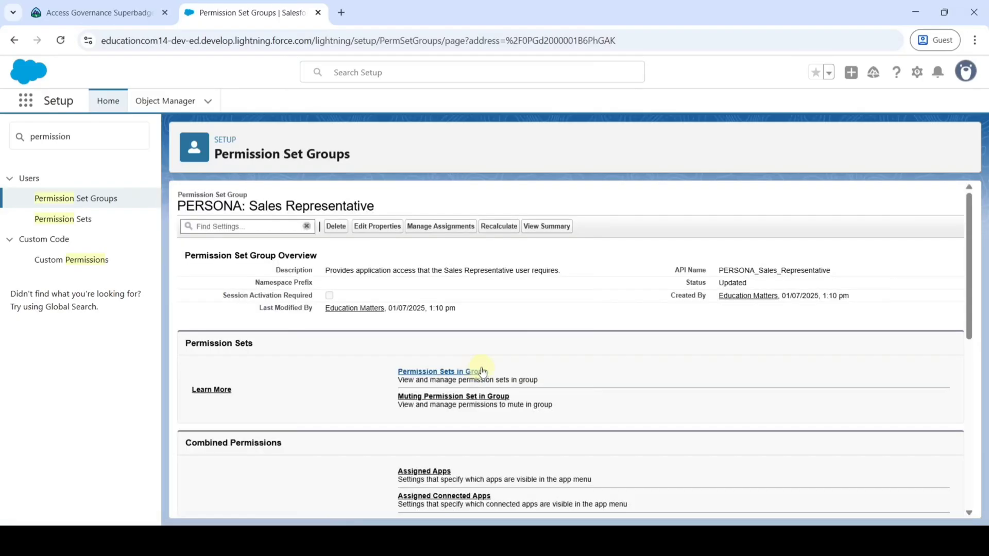
left_click(445, 373)
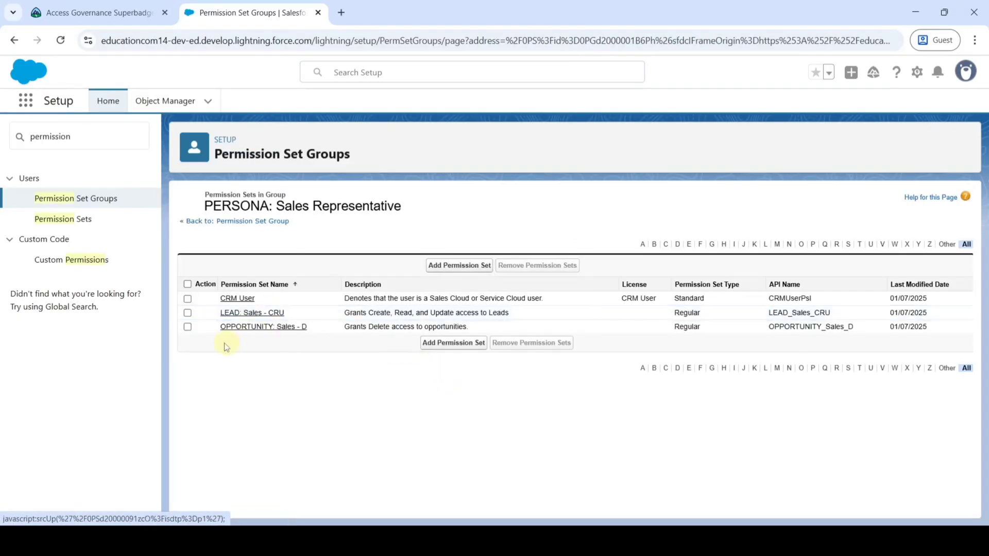
Remove the OPPORTUNITY: Sales - D permission set from the PERSONA: Sales Representative group
left_click(187, 328)
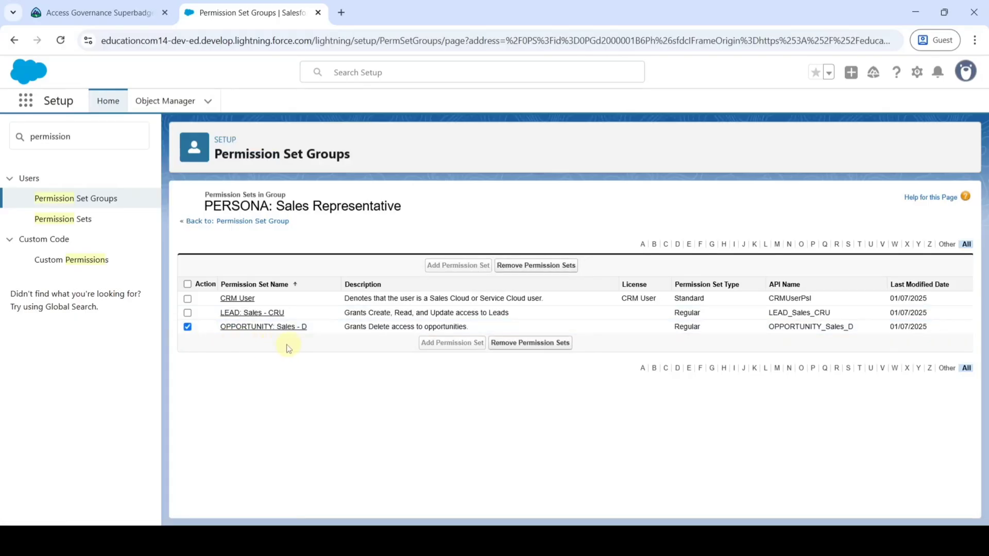
left_click(519, 267)
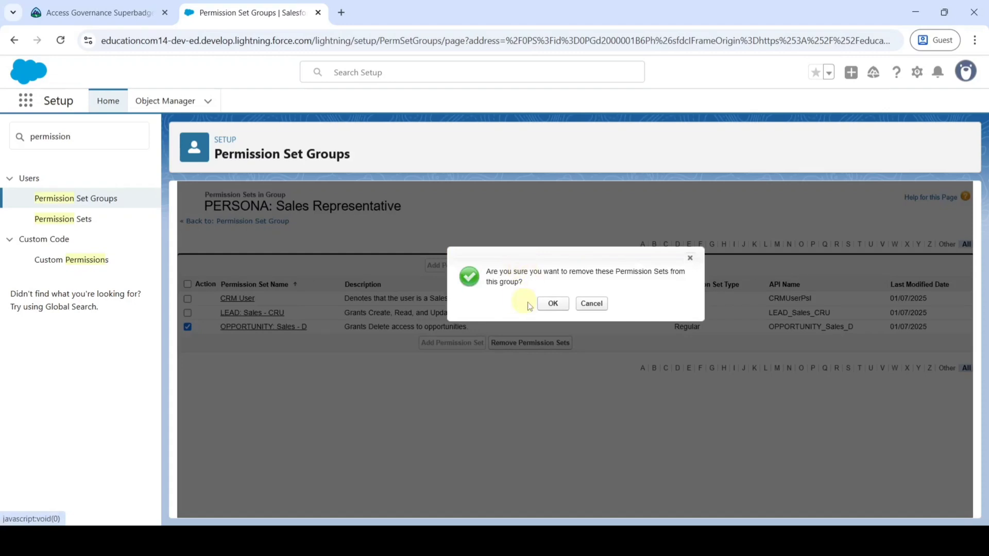
left_click(553, 304)
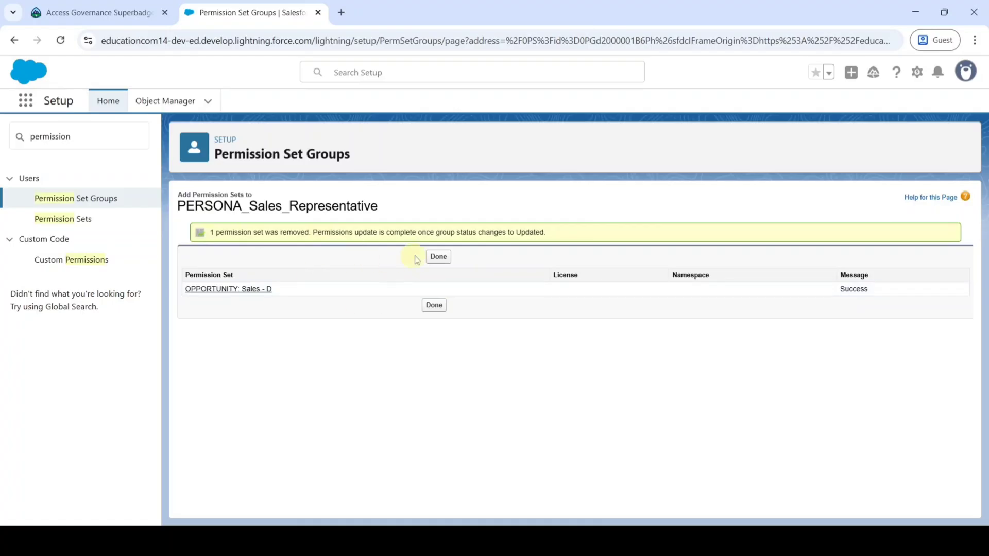
left_click(433, 260)
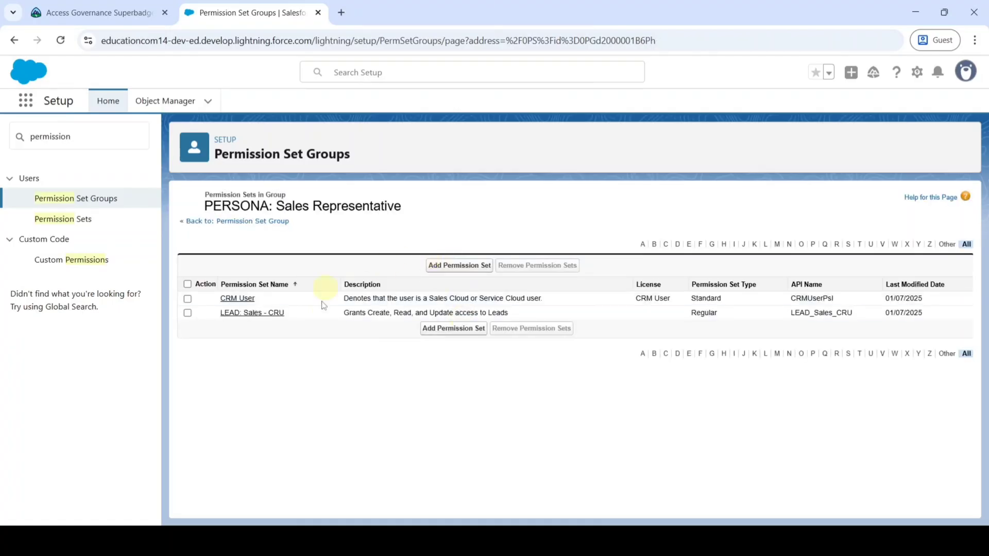
Switch to the Trailhead superbadge page, submit the Audit Privileged Users challenge for checking and accept the terms
left_click(98, 6)
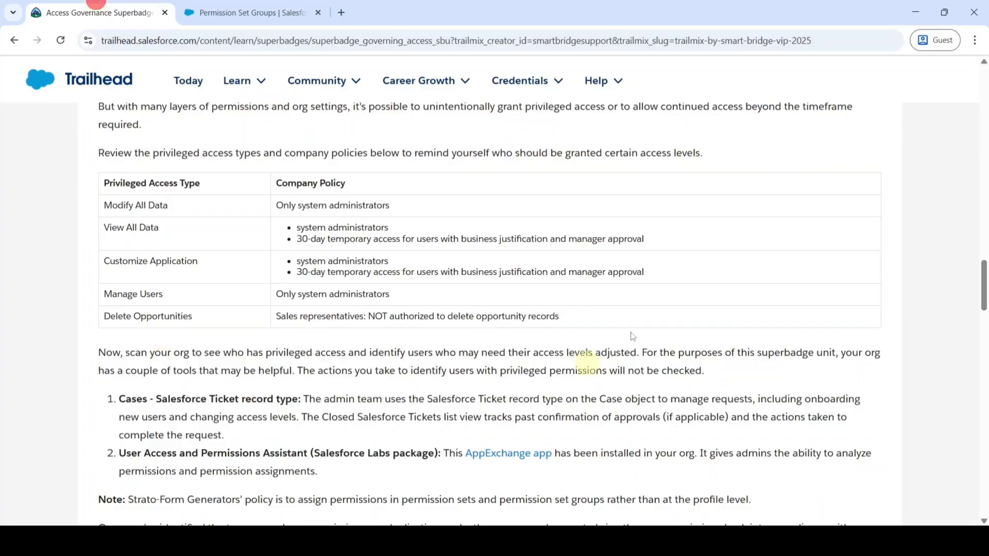
scroll(466, 305, "down", 4)
scroll(466, 305, "down", 20)
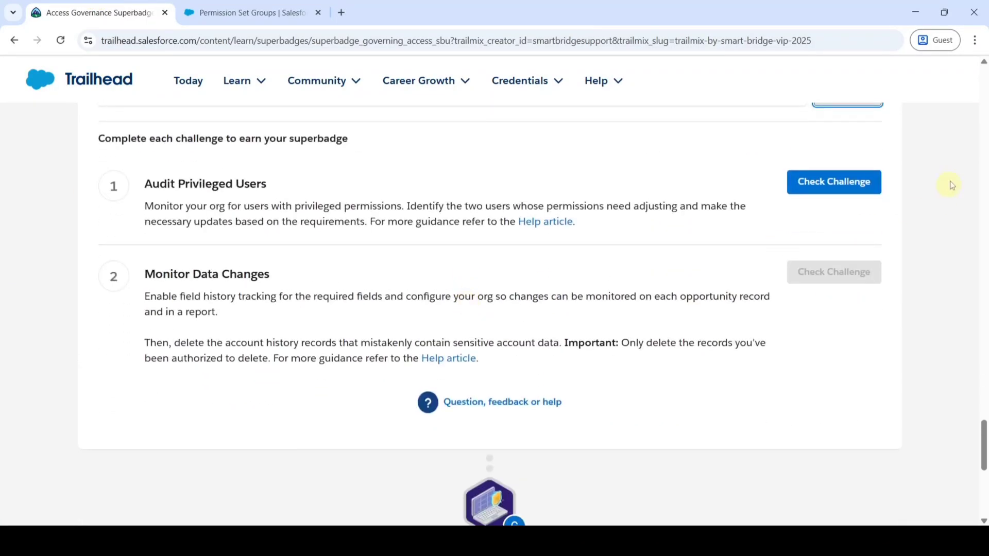
left_click(837, 185)
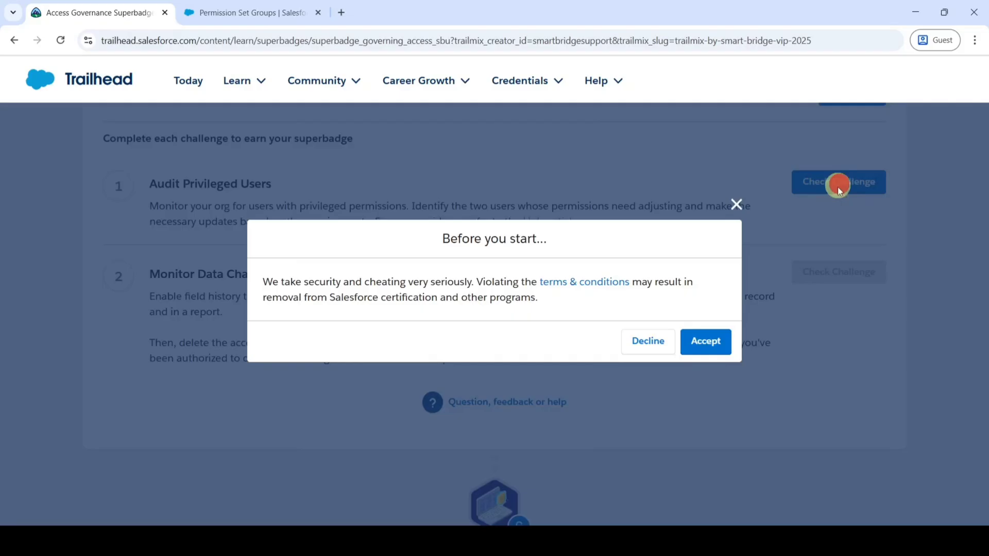
left_click(718, 342)
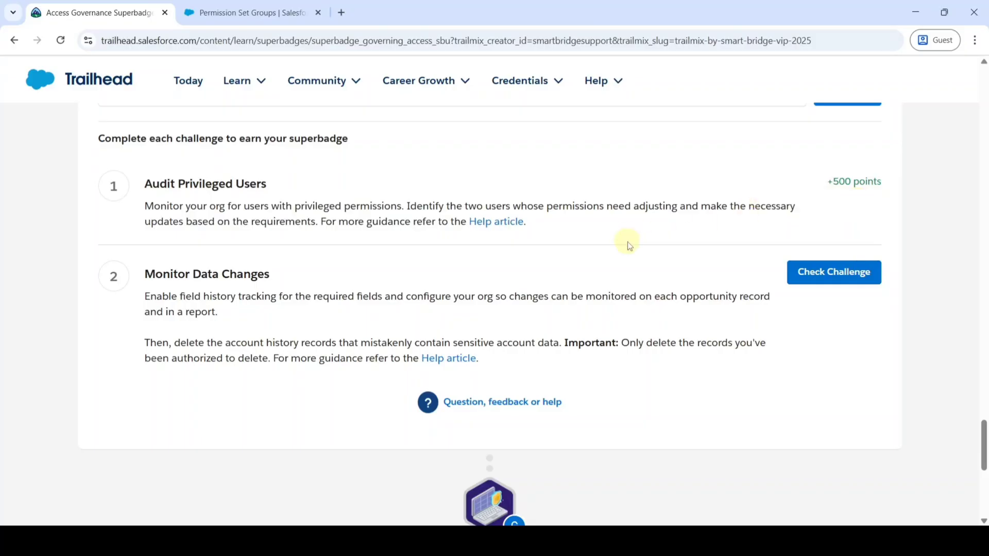
Review the Monitor Data Changes requirements, including the opportunity fields to track and the field history report settings
scroll(629, 246, "down", 1)
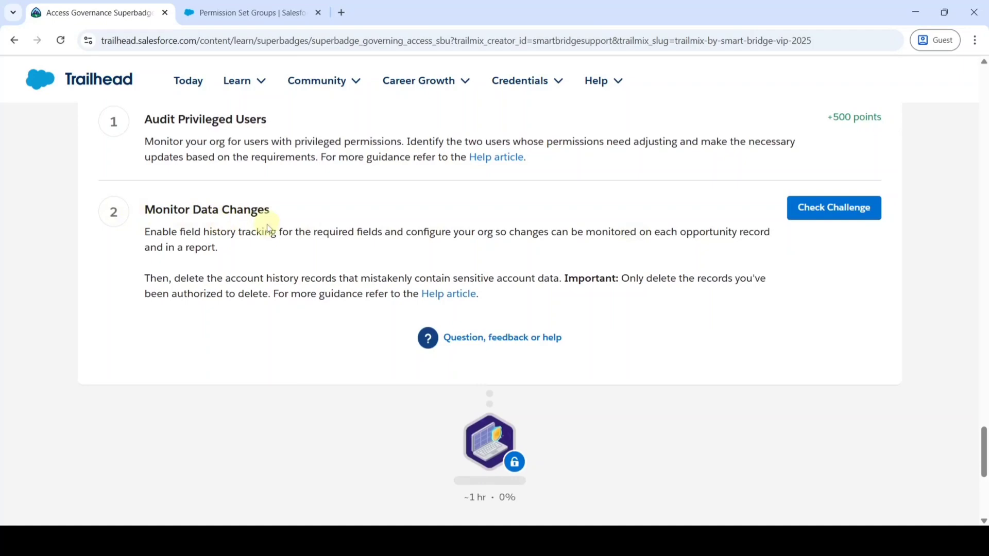
scroll(264, 235, "up", 10)
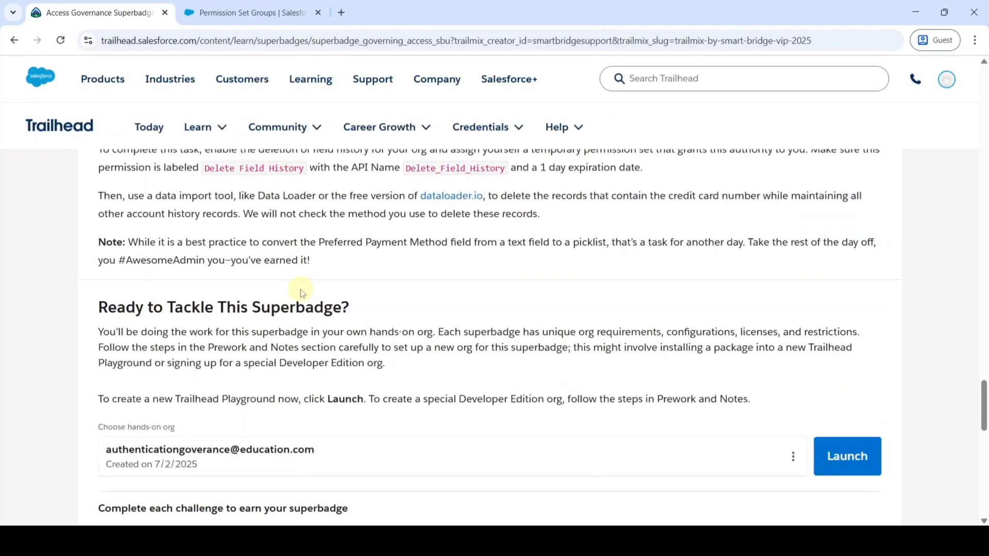
scroll(303, 293, "up", 10)
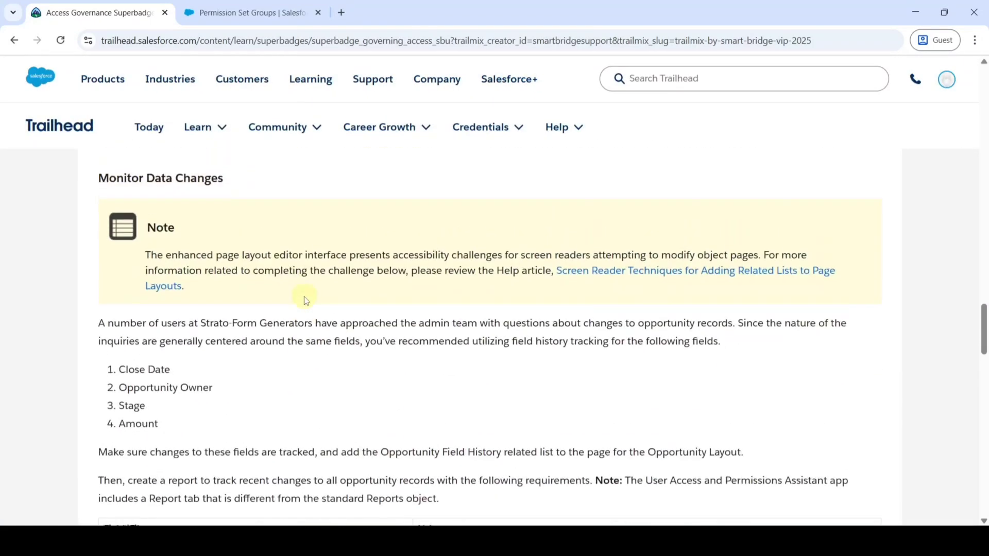
scroll(306, 296, "up", 2)
scroll(311, 294, "down", 5)
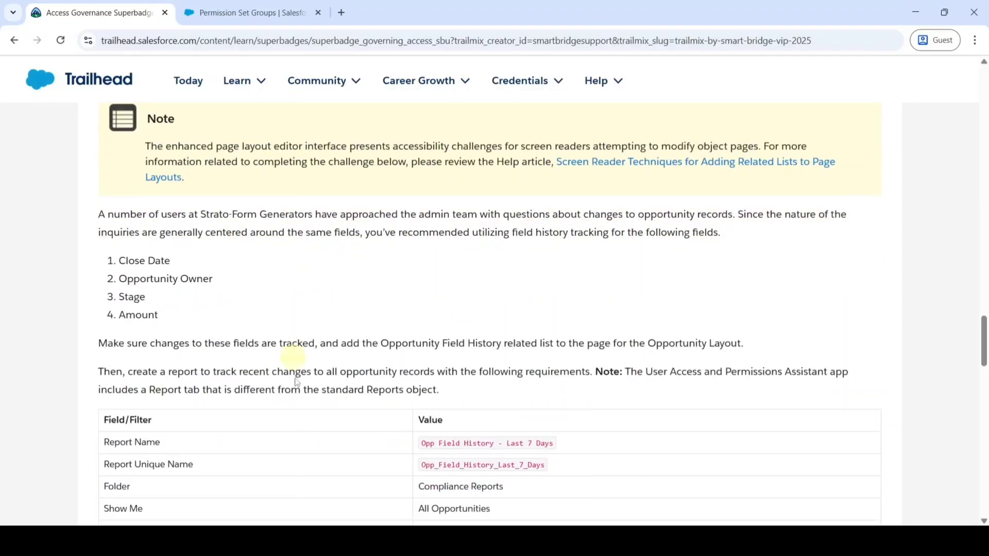
scroll(311, 332, "down", 1)
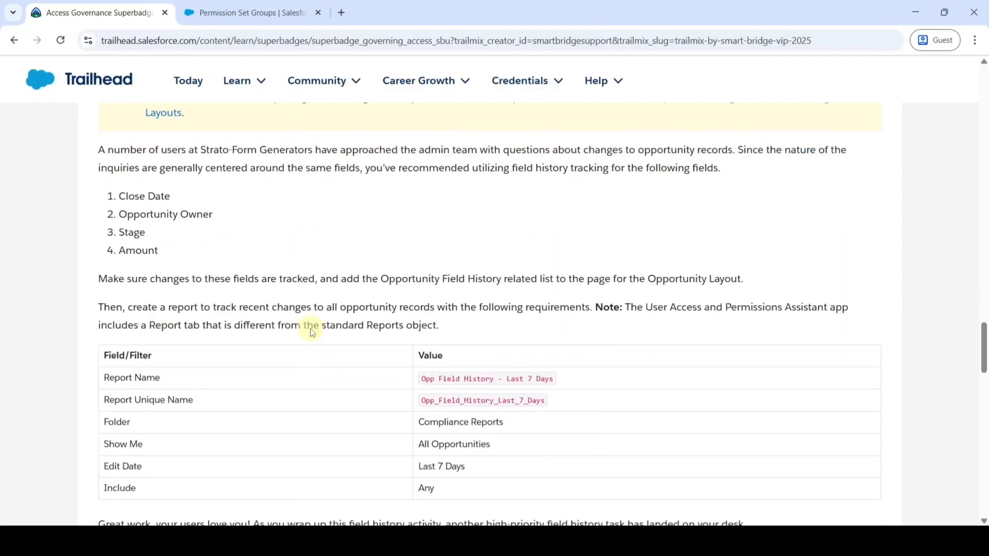
Switch to Salesforce Setup and open the standard Opportunity object in the Object Manager
left_click(292, 16)
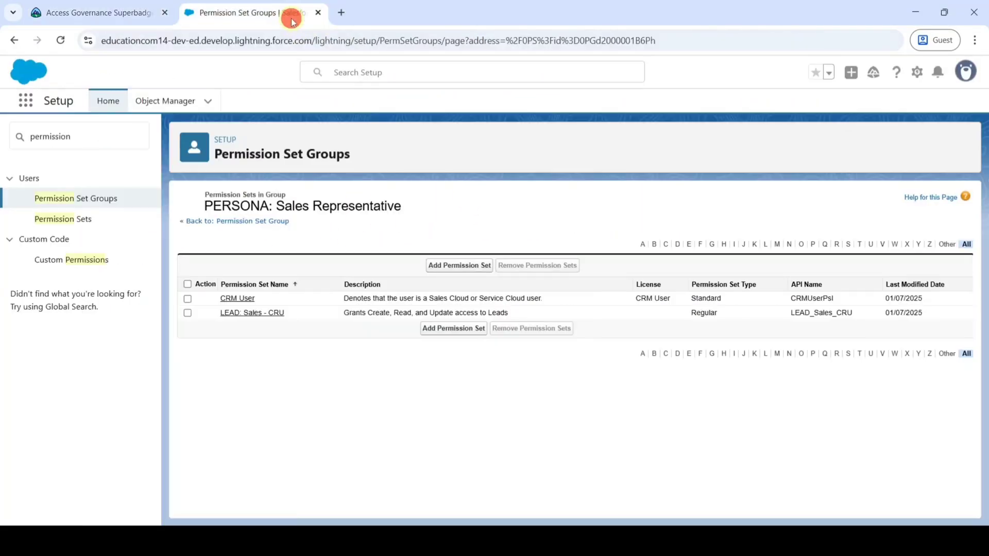
left_click(104, 103)
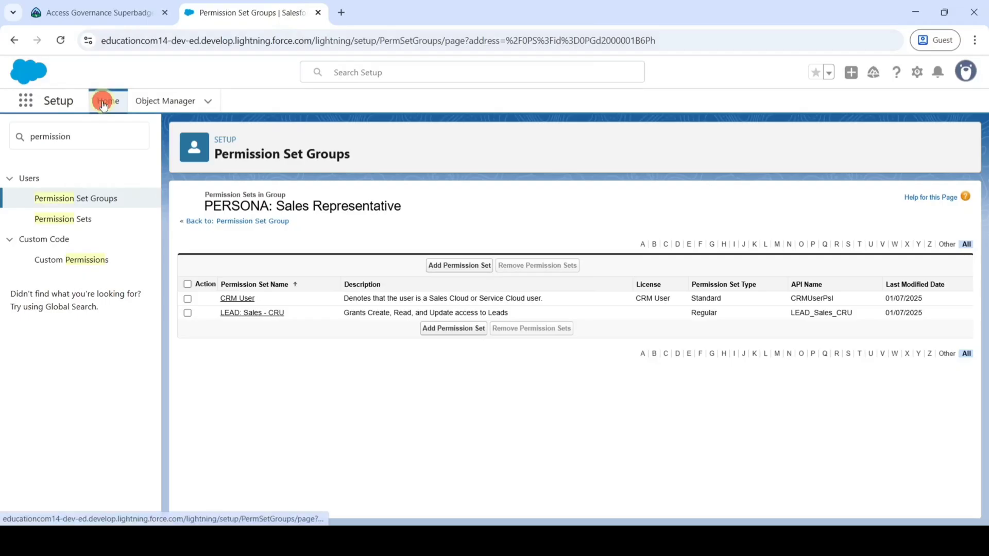
left_click_drag(96, 137, 15, 144)
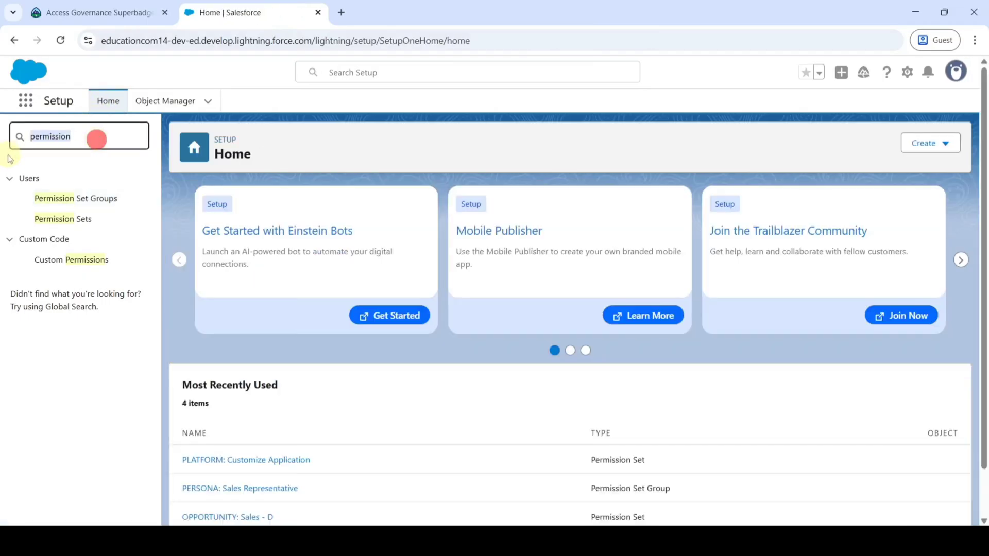
key("BackSpace")
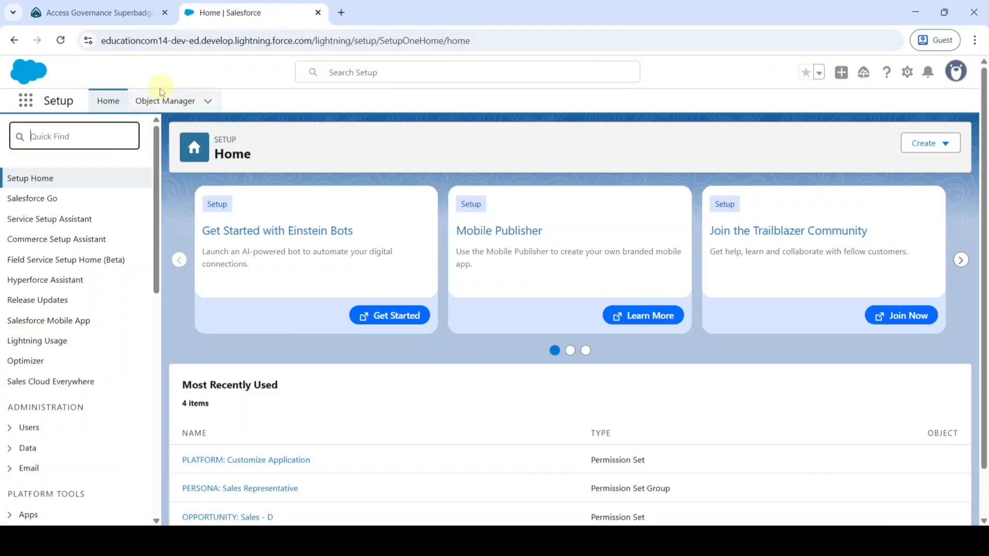
left_click(161, 100)
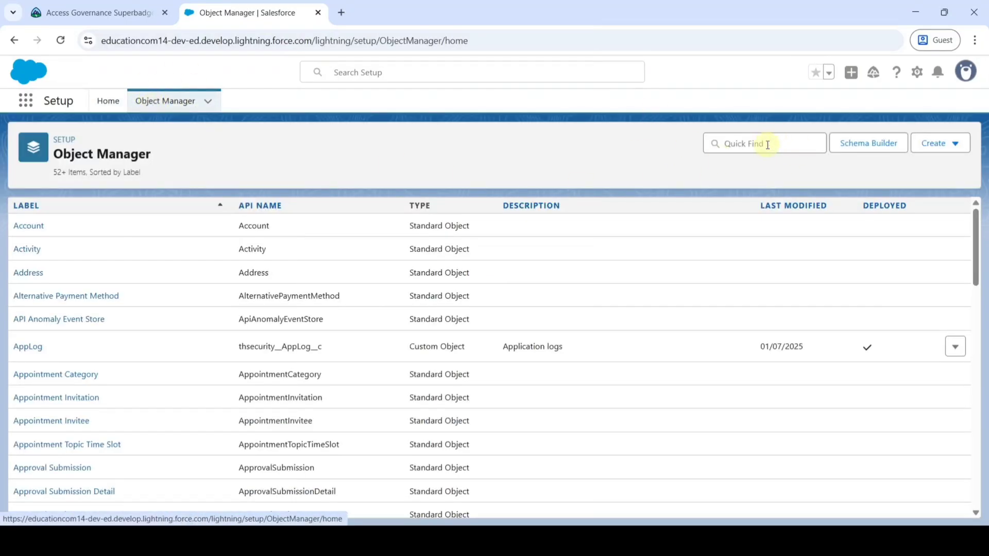
left_click(767, 145)
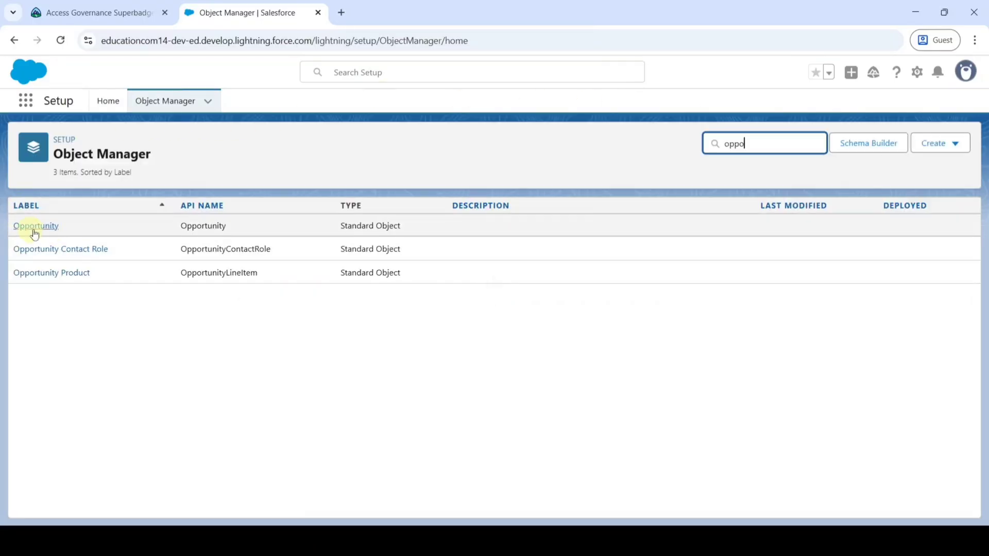
left_click(35, 226)
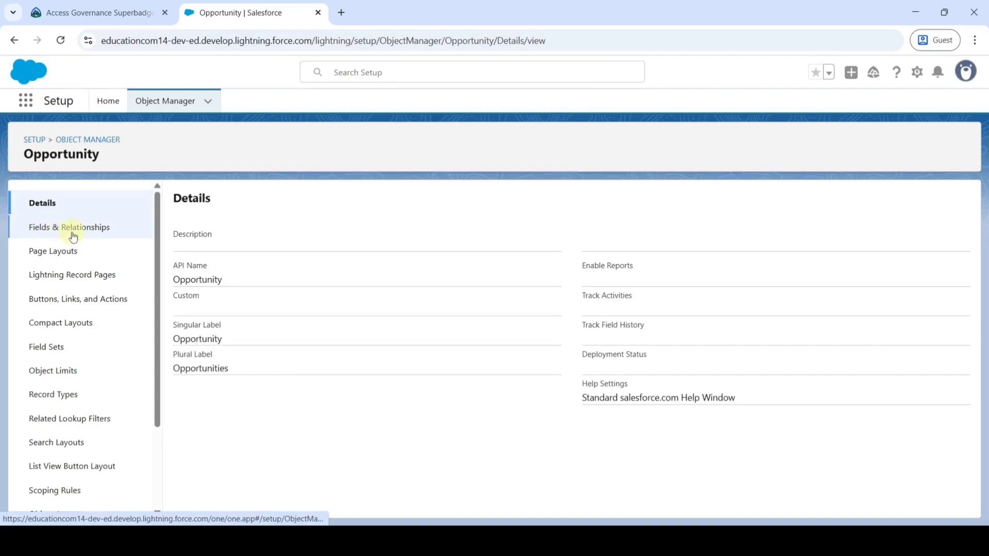
Open history tracking for the Opportunity object's fields and enable Opportunity Field History
left_click(73, 235)
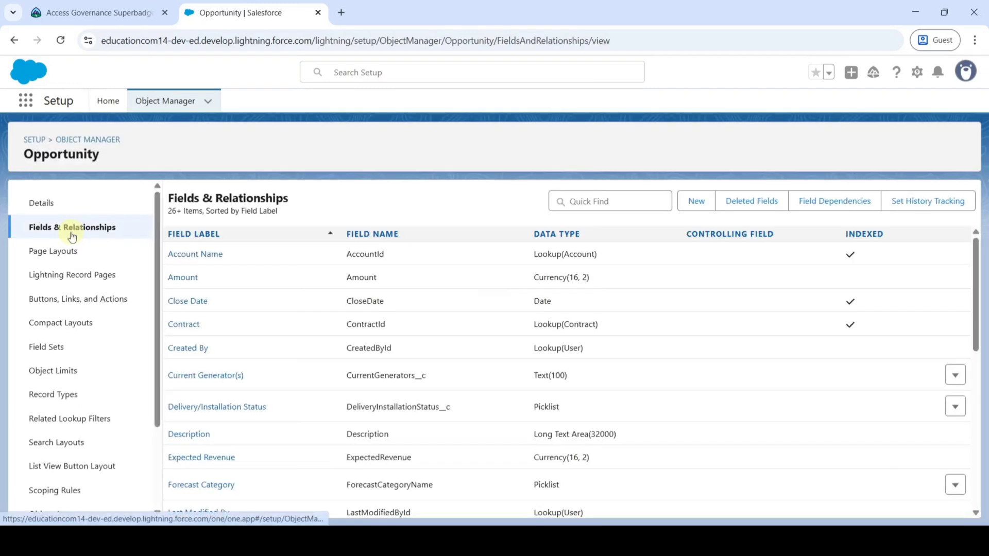
left_click(916, 201)
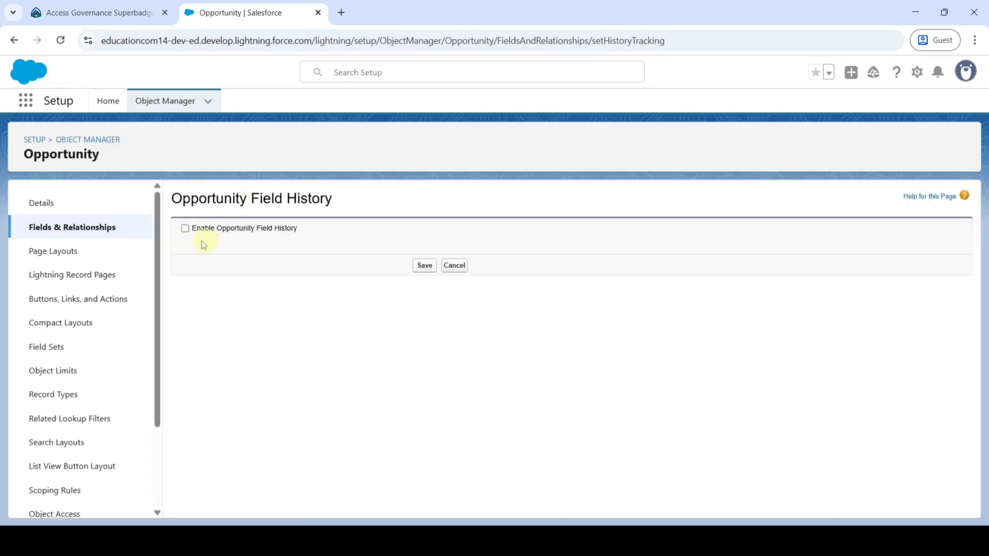
left_click(185, 230)
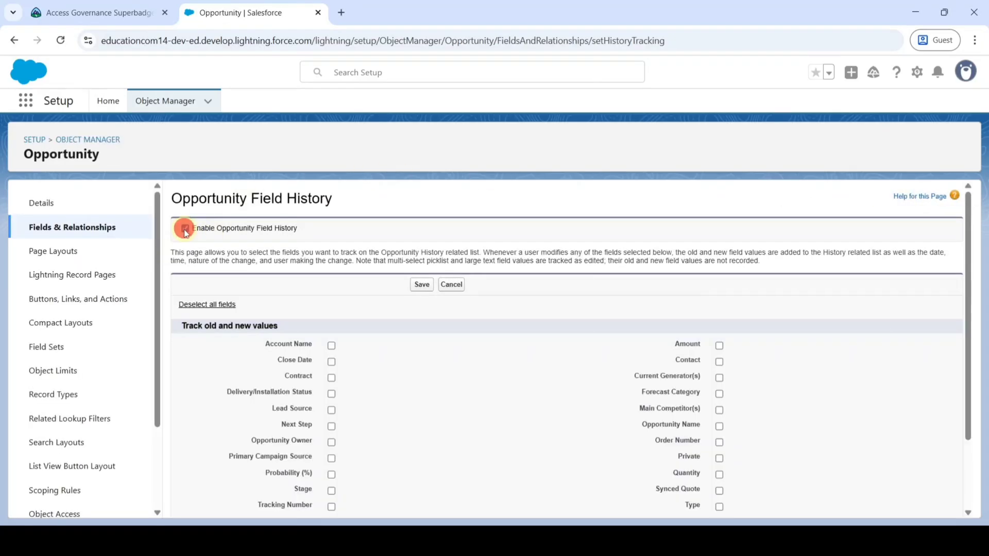
scroll(354, 268, "down", 2)
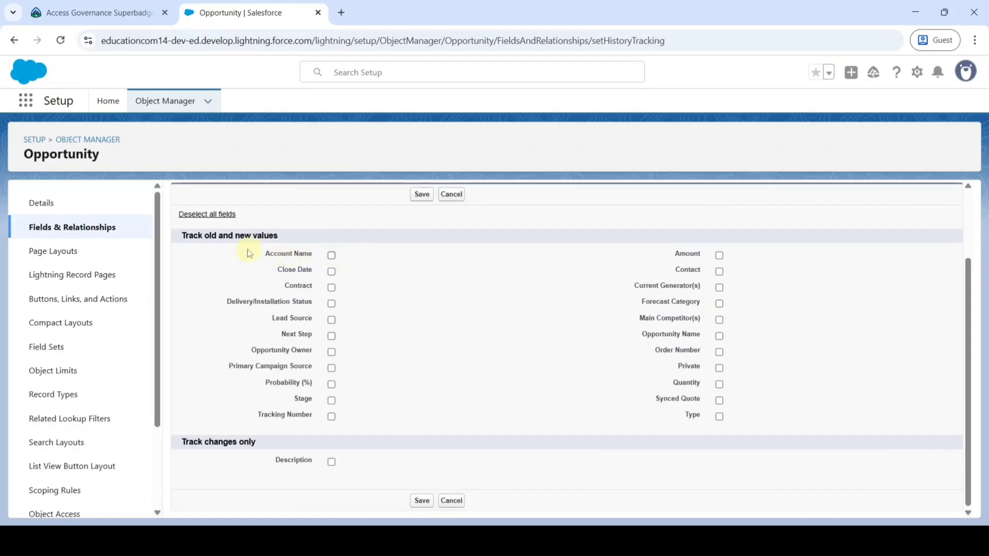
Check the required fields on the Trailhead page, select Close Date, Opportunity Owner, Stage and Amount for history tracking, and save
left_click(116, 12)
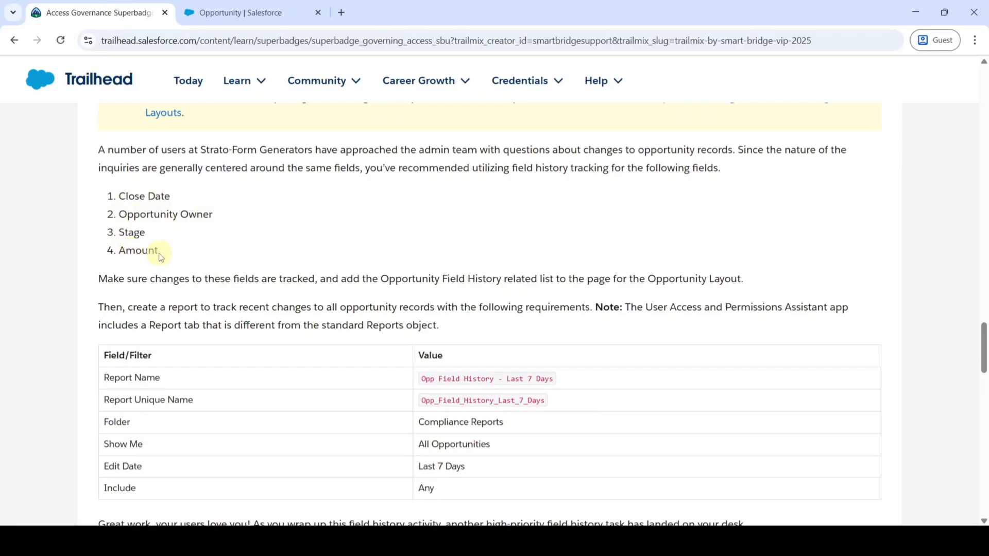
left_click(237, 15)
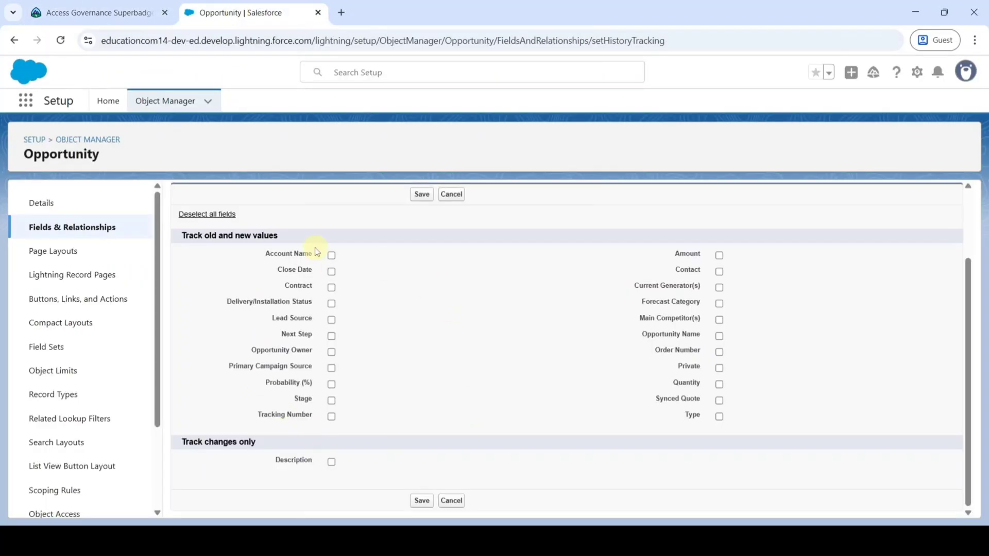
left_click(332, 273)
left_click(331, 353)
left_click(332, 400)
left_click(720, 256)
left_click(421, 196)
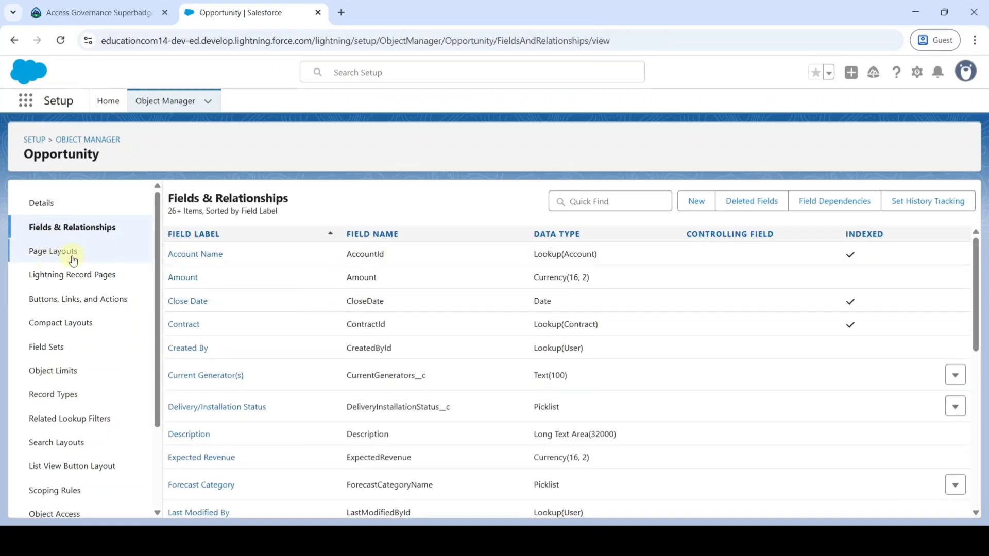
Add the Opportunity Field History related list above Products on the Opportunity Layout and save it, overwriting users' related list customizations
left_click(57, 253)
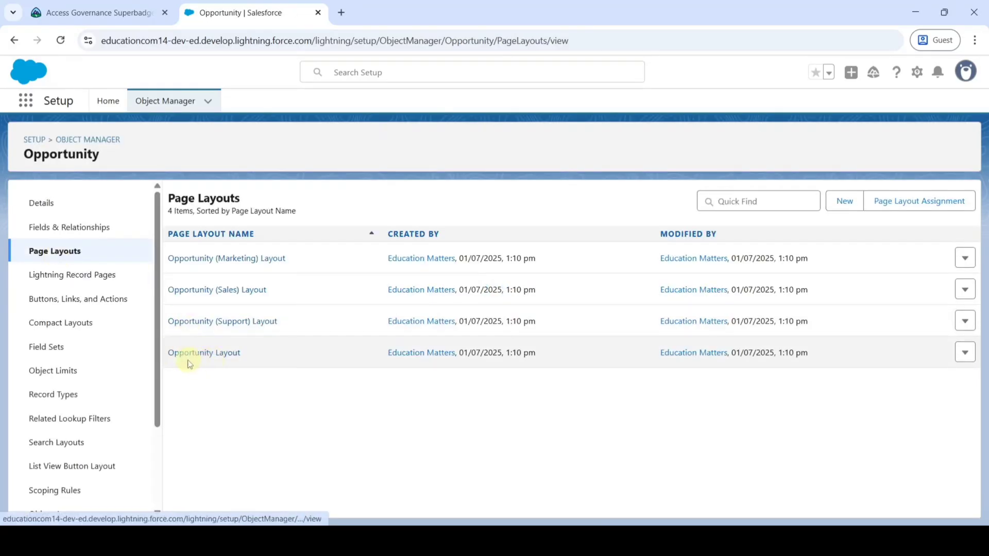
left_click(216, 355)
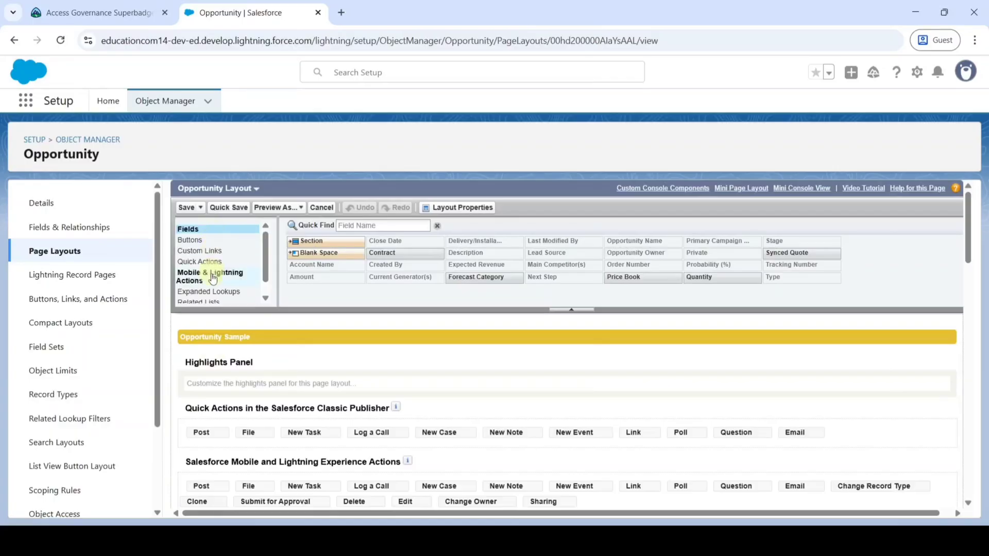
scroll(213, 265, "down", 1)
left_click(197, 288)
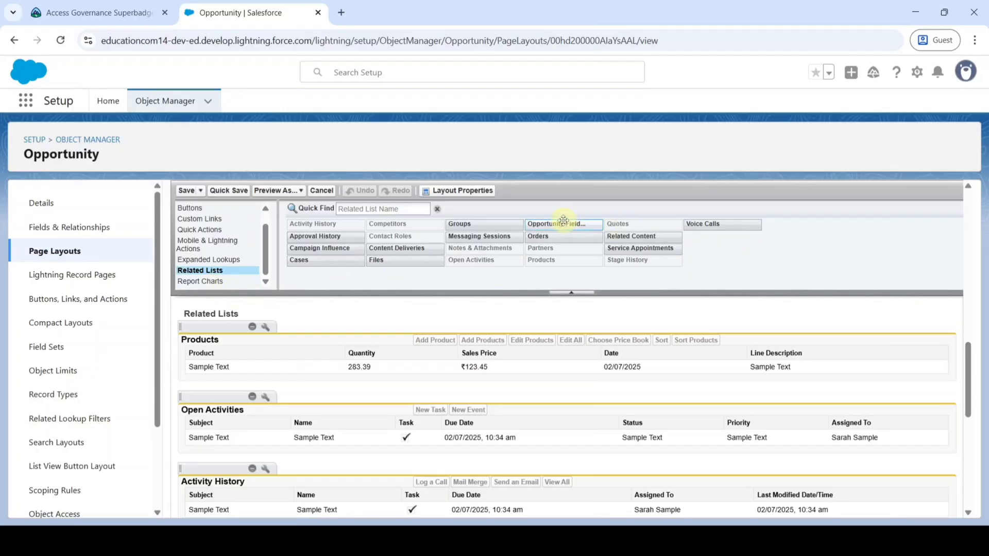
left_click_drag(563, 222, 212, 377)
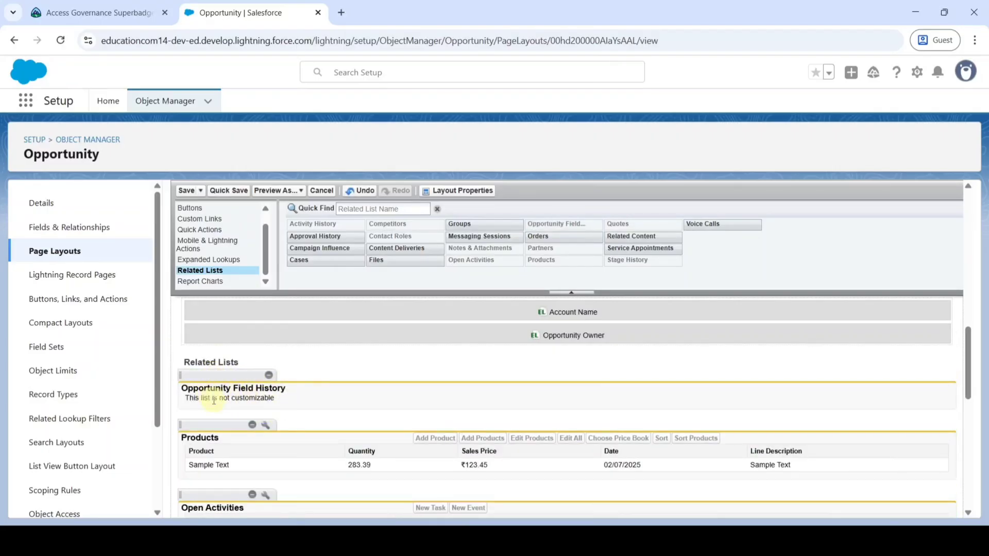
left_click(184, 191)
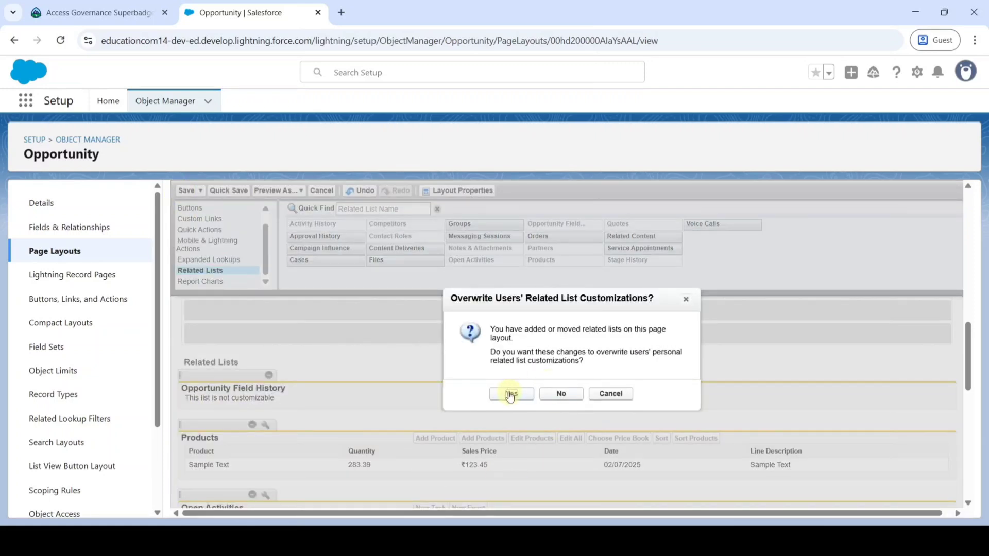
left_click(510, 394)
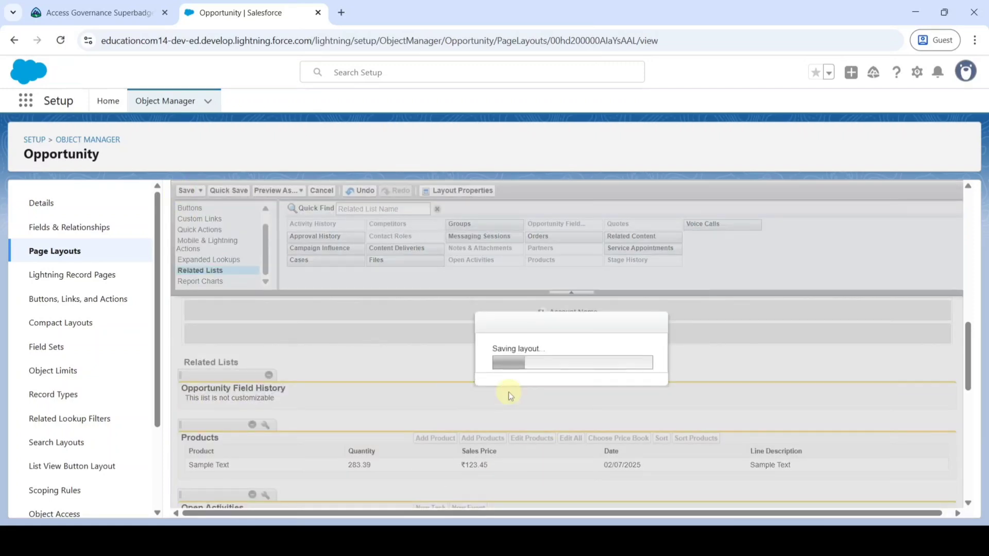
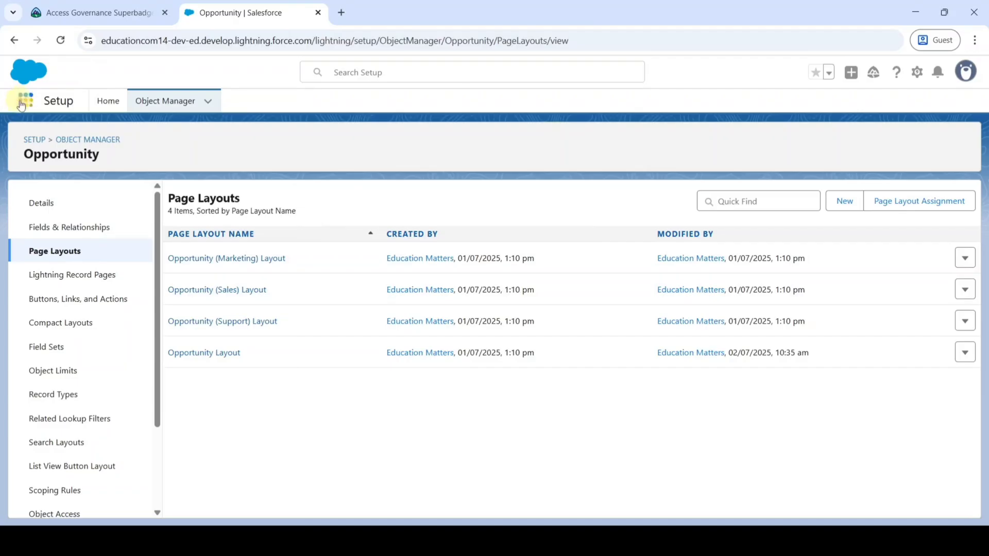
Find and open the standard Reports item, not the app's Report tab, and dismiss the Go Mobile pop-up
left_click(23, 105)
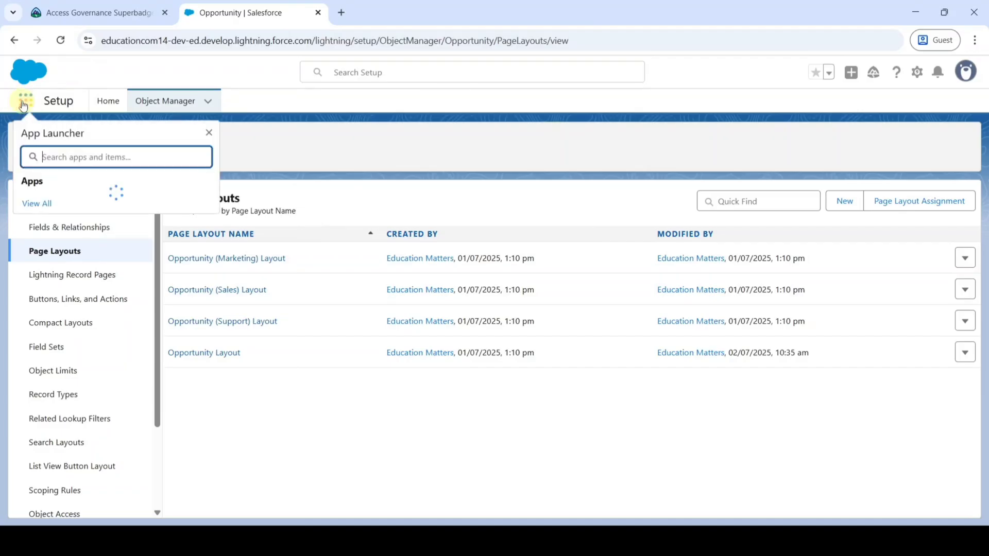
left_click(78, 157)
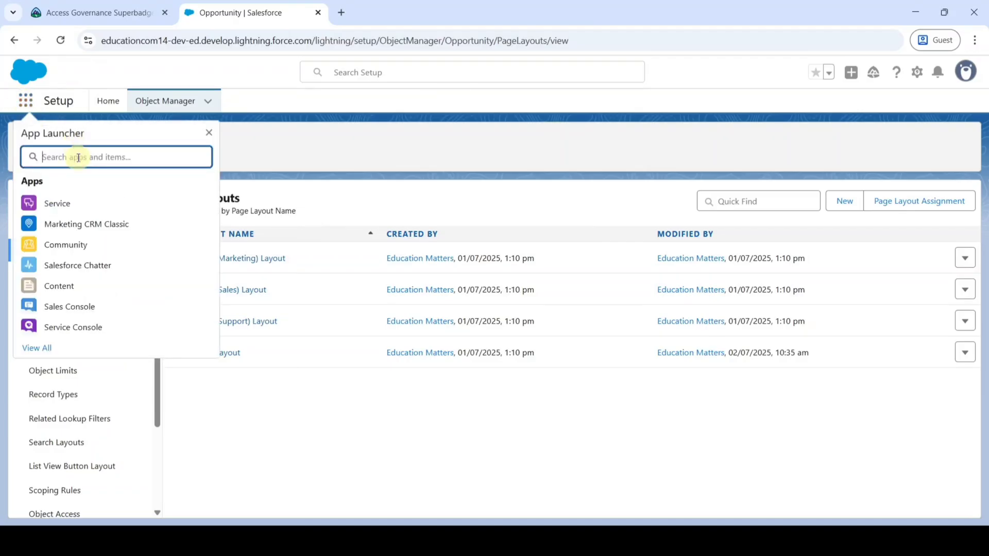
type("report")
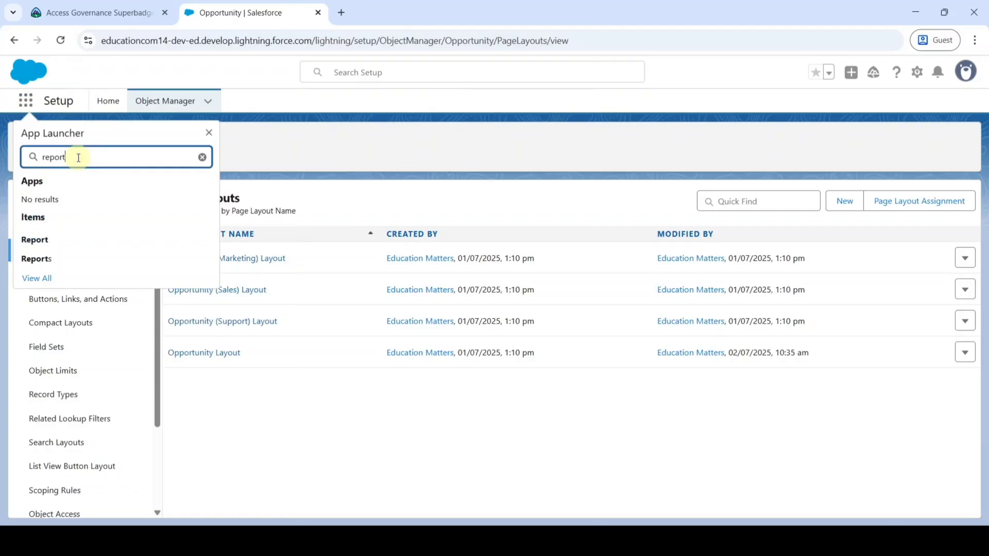
left_click(47, 260)
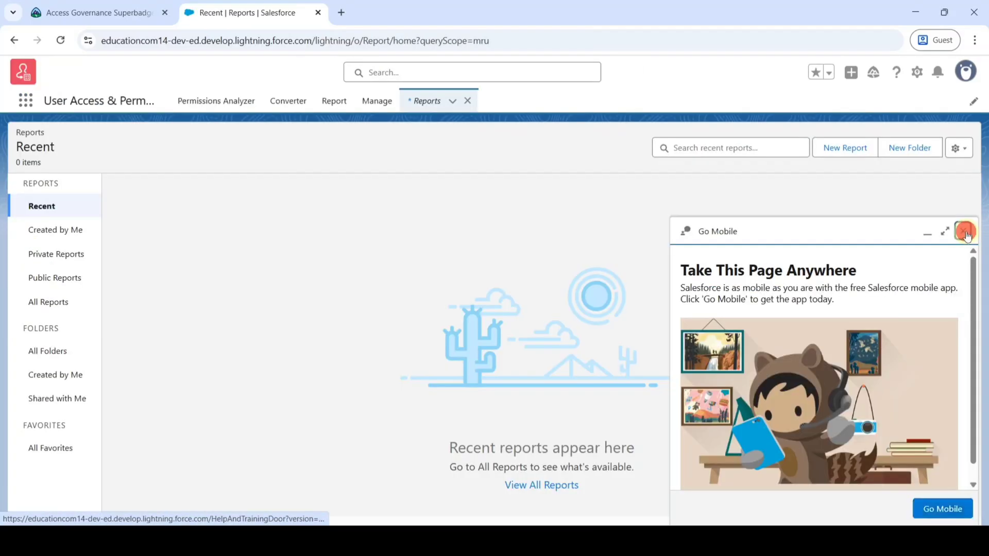
left_click(963, 231)
Start a new report using the standard Opportunity Field History report type
left_click(830, 148)
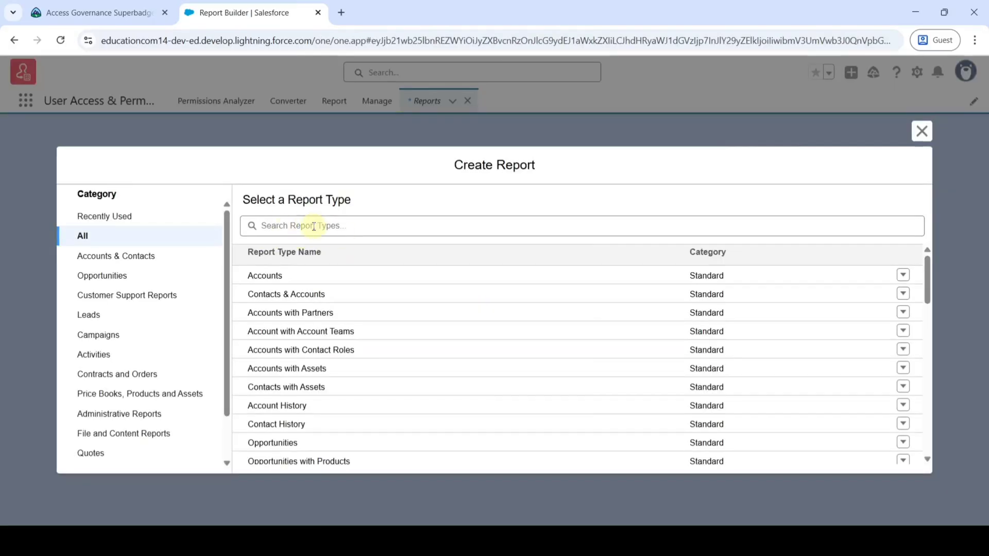
left_click(313, 226)
type("op")
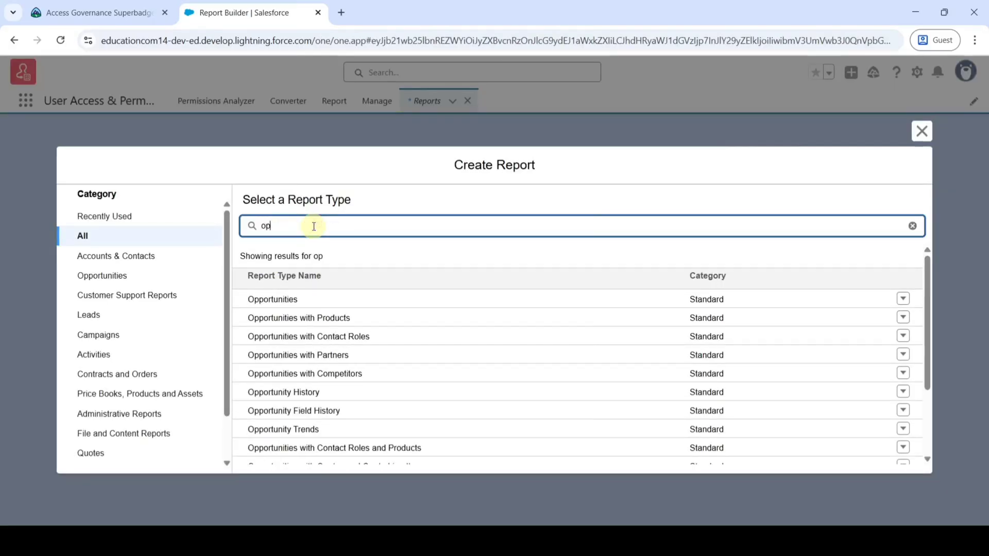
type("portuji")
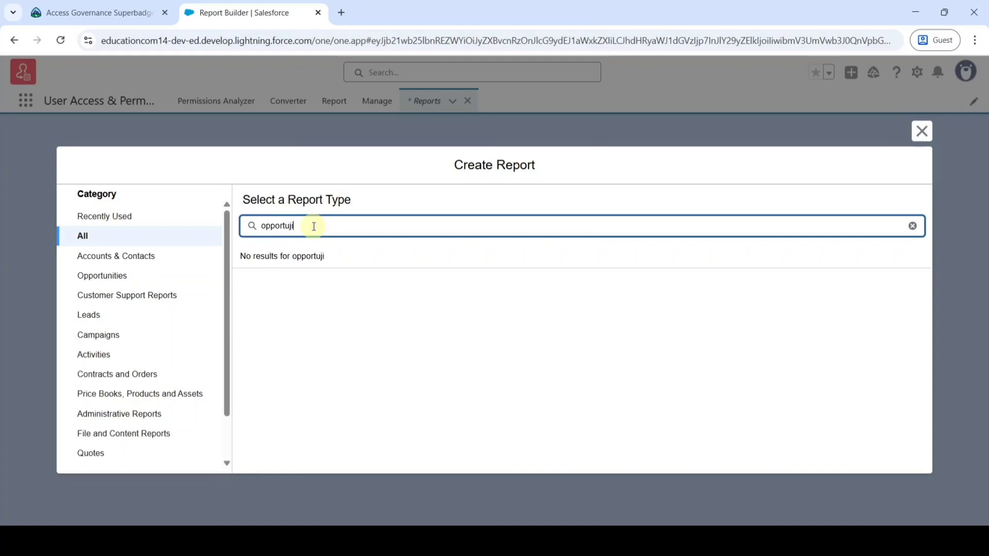
key("BackSpace")
key("BackSpace")
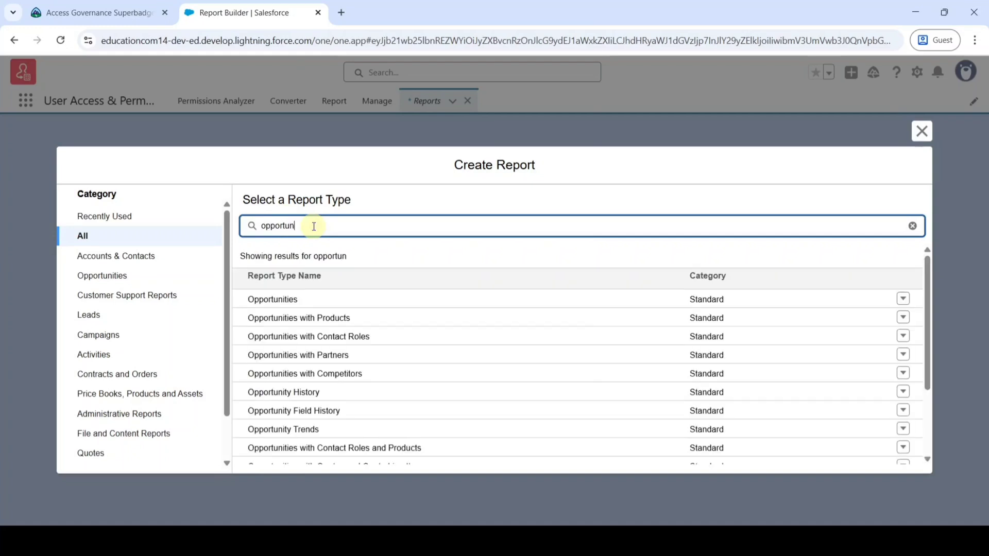
type("nity")
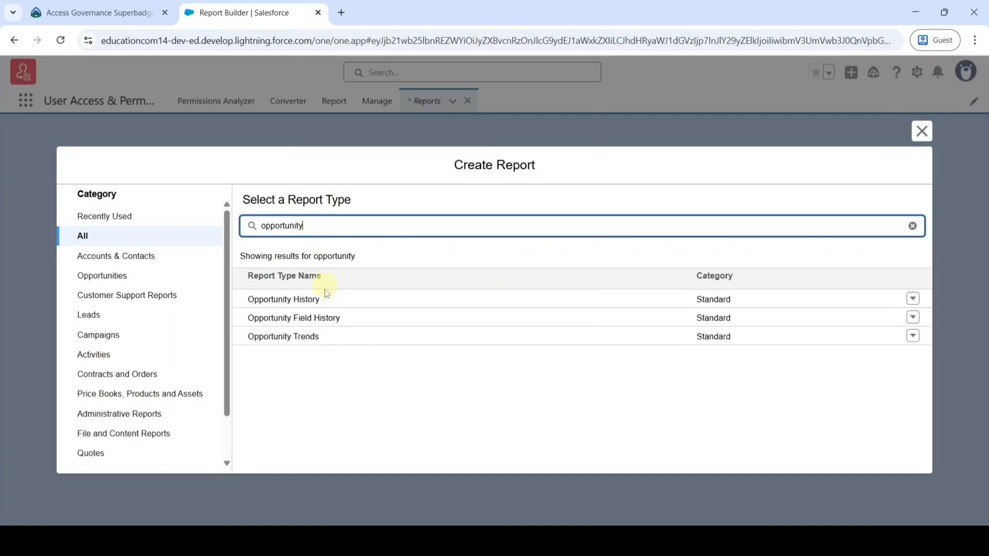
left_click(287, 318)
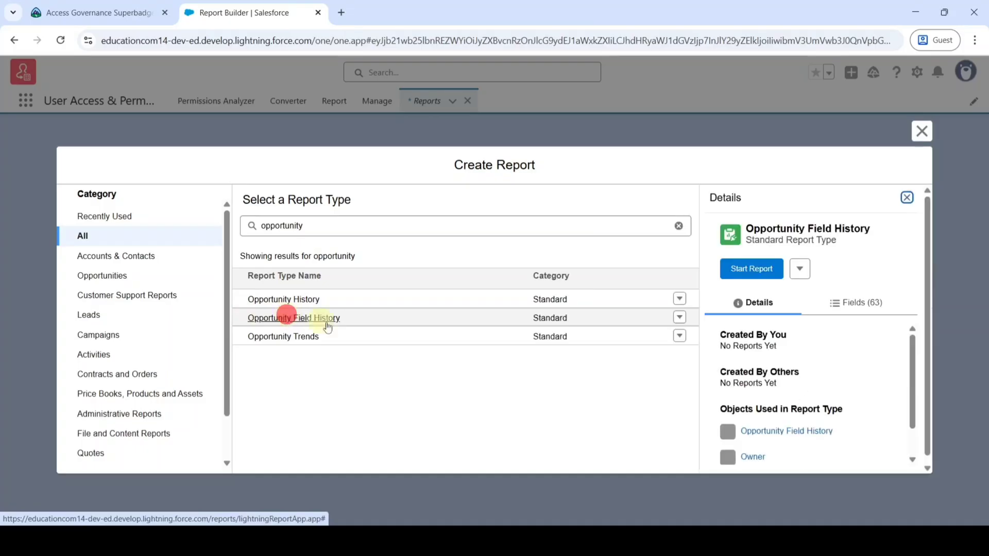
left_click(747, 270)
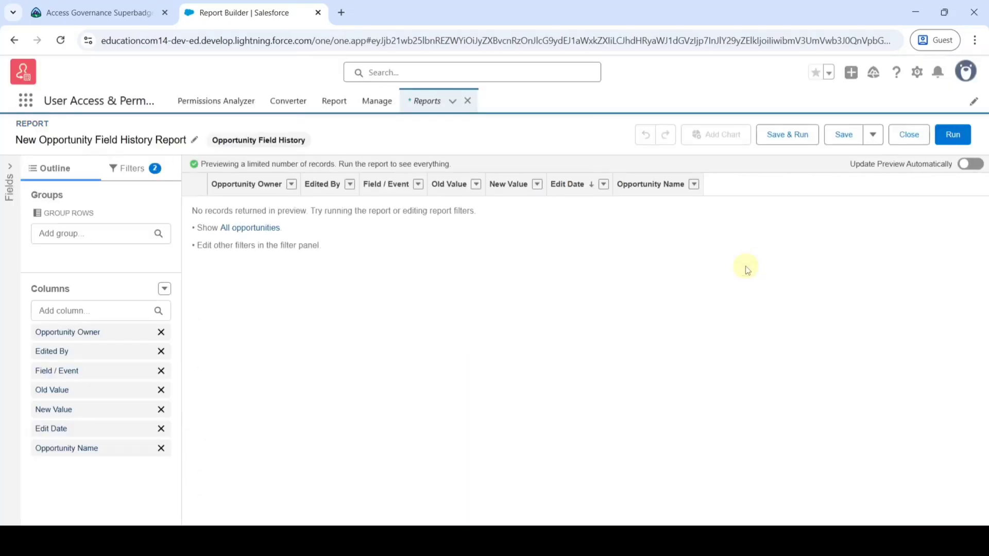
Set the report's Show Me filter to All opportunities and apply it
left_click(131, 170)
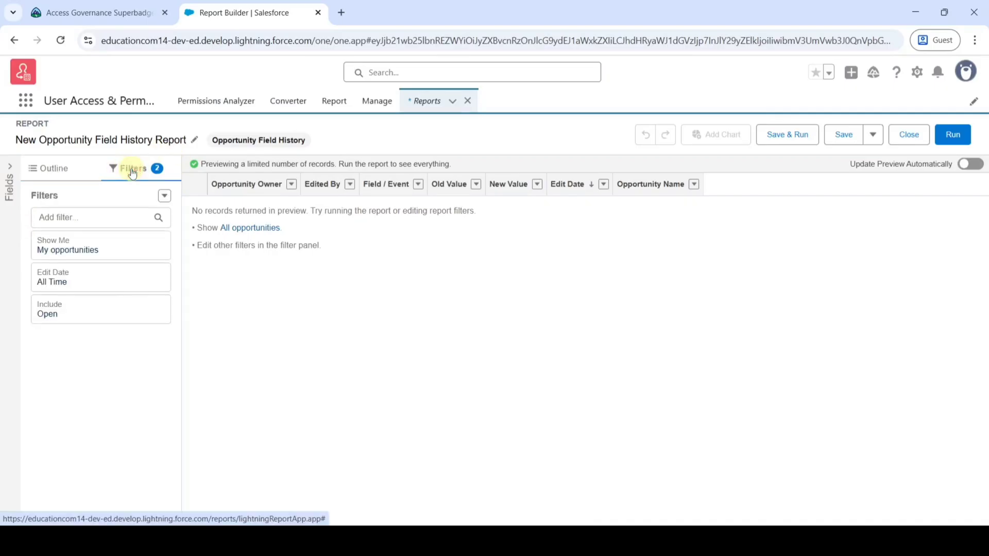
left_click(65, 246)
left_click(256, 260)
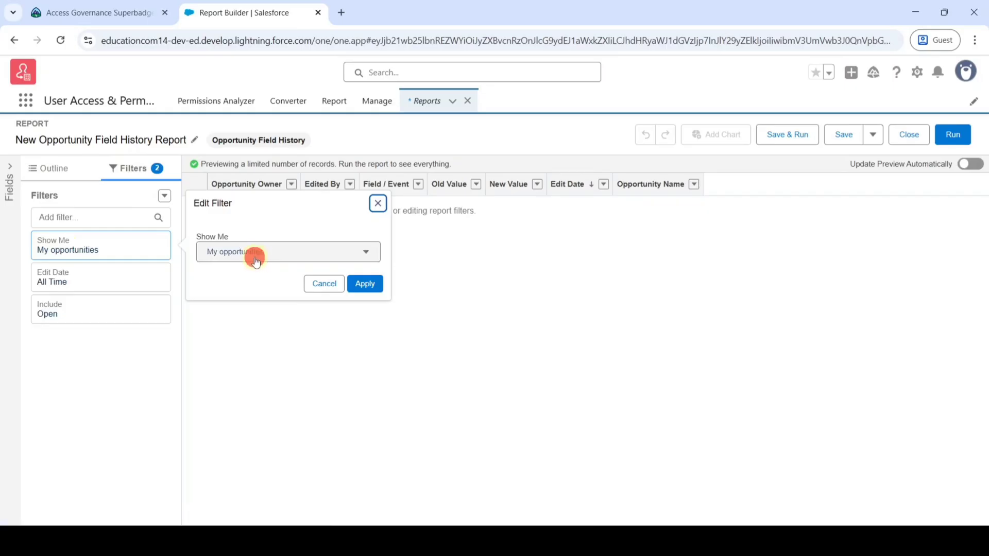
left_click(242, 319)
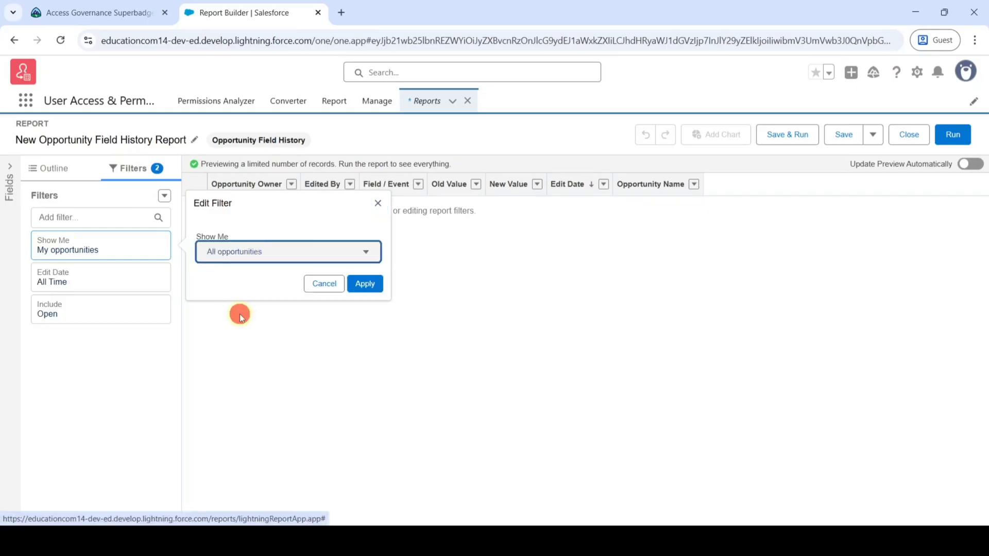
left_click(367, 284)
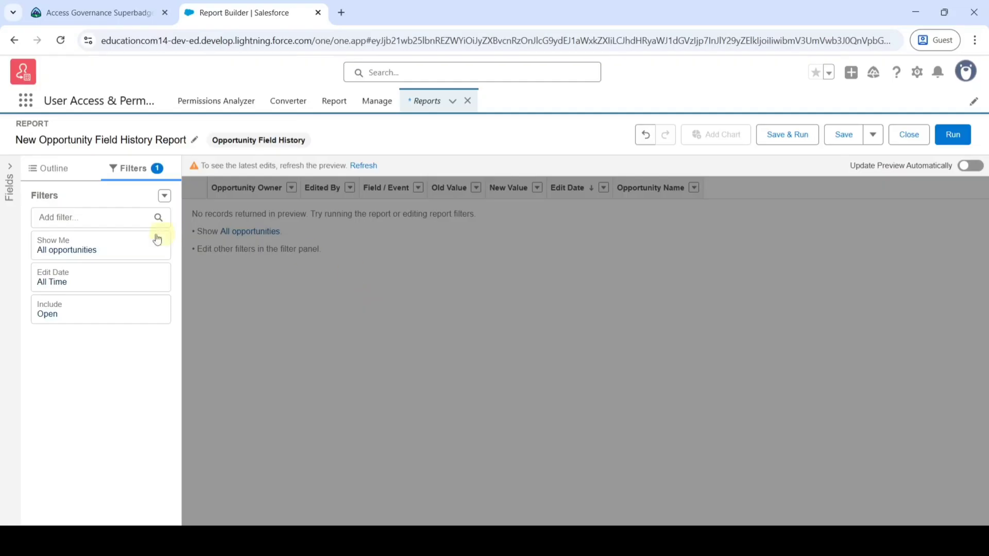
Filter the report by Edit Date with the range Last 7 Days and apply it
left_click(60, 282)
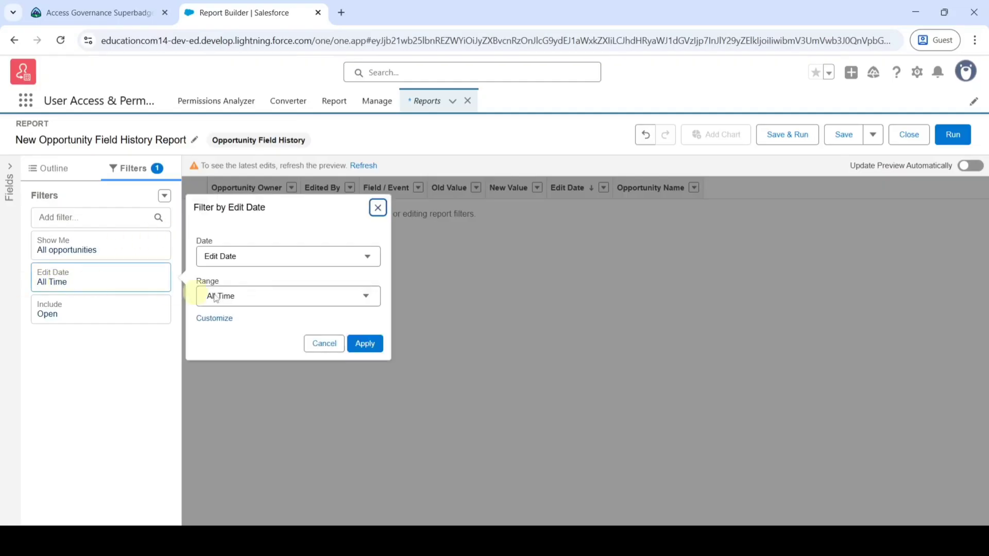
left_click(253, 296)
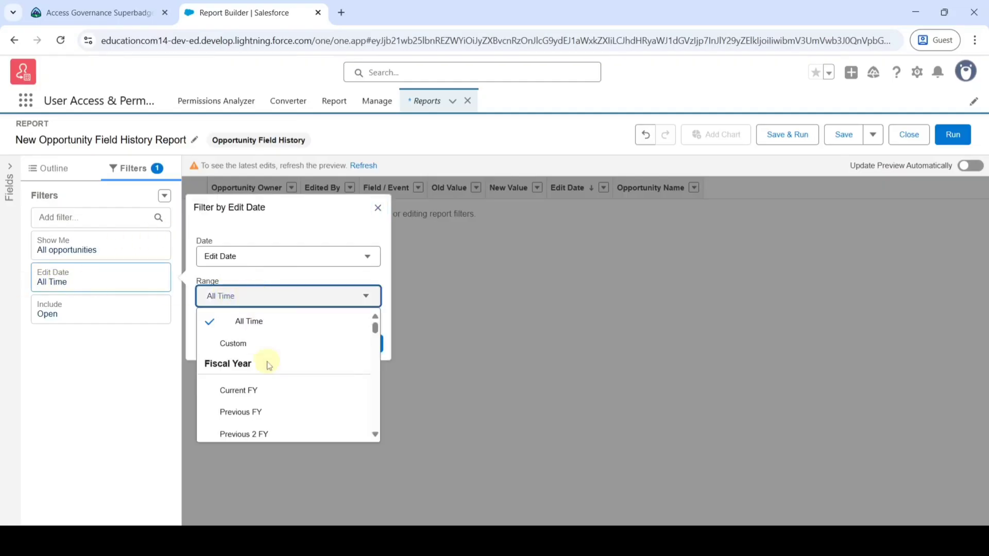
scroll(265, 366, "down", 5)
scroll(268, 367, "down", 6)
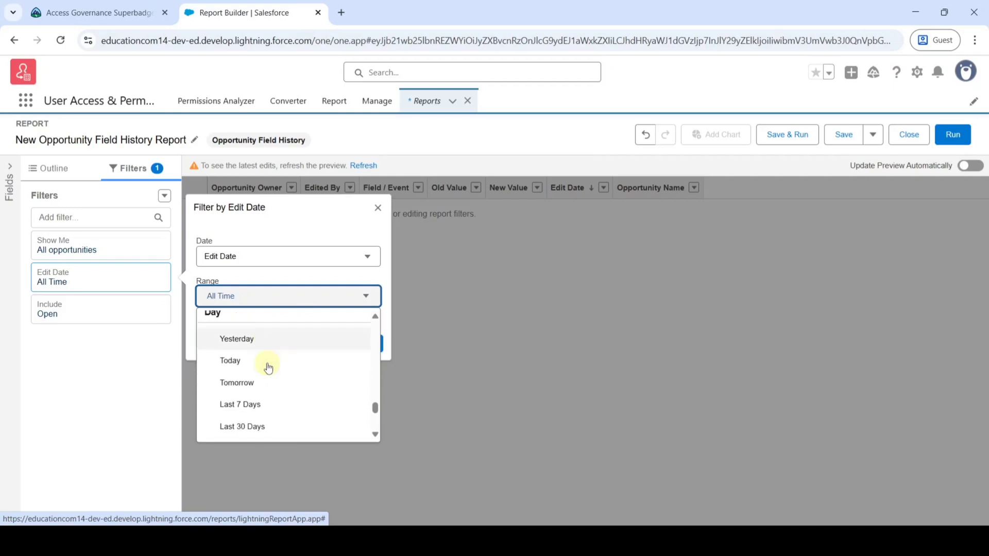
left_click(229, 364)
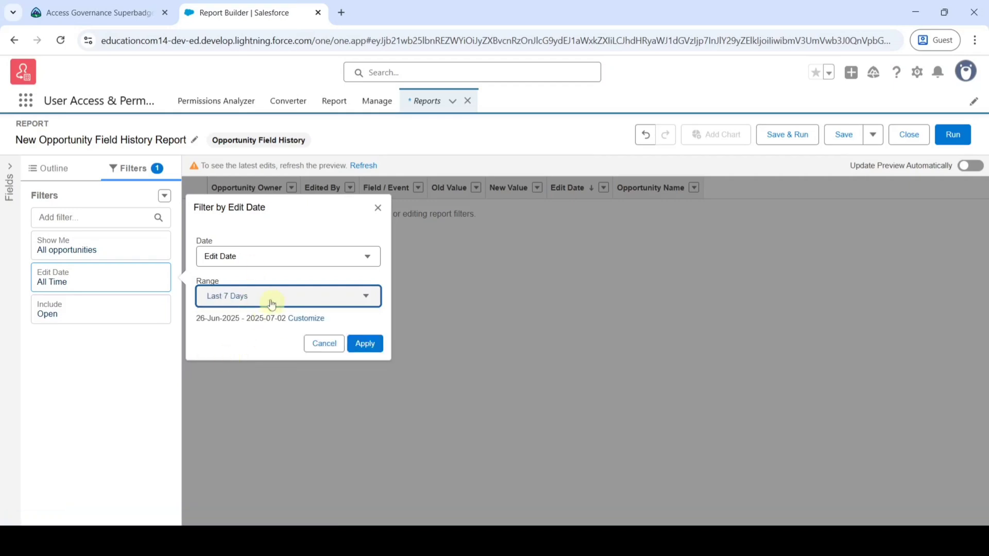
left_click(366, 344)
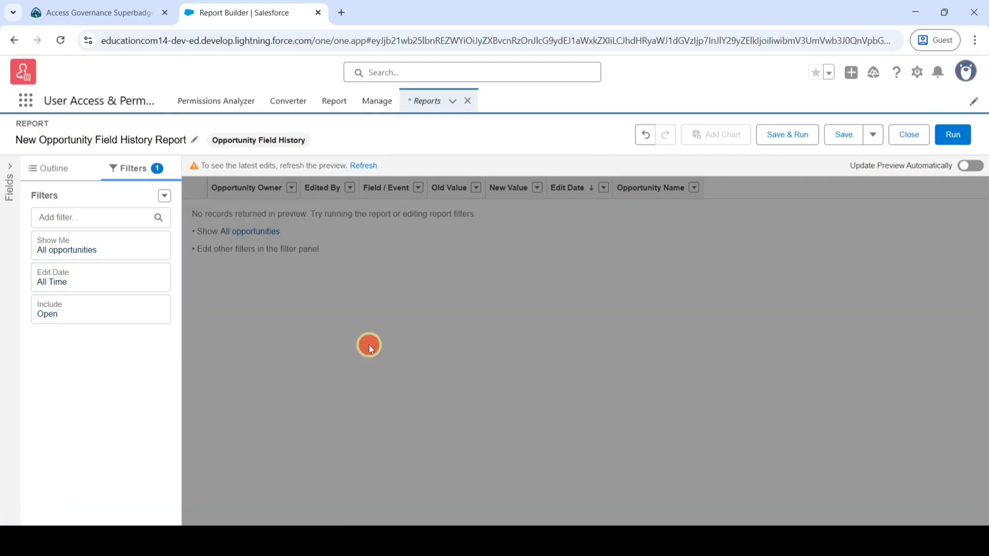
Set the report's Include filter to Any and apply it
left_click(78, 327)
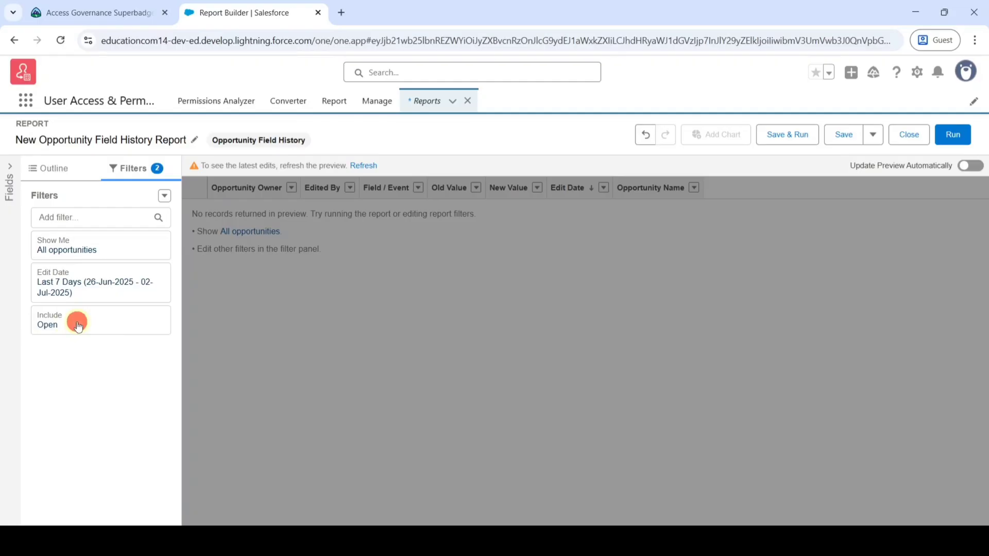
left_click(246, 329)
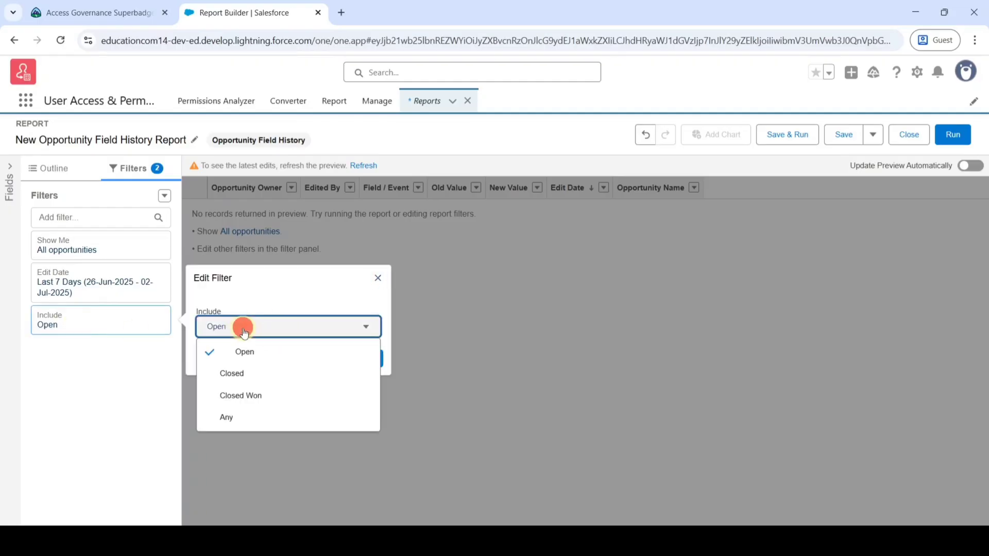
left_click(236, 418)
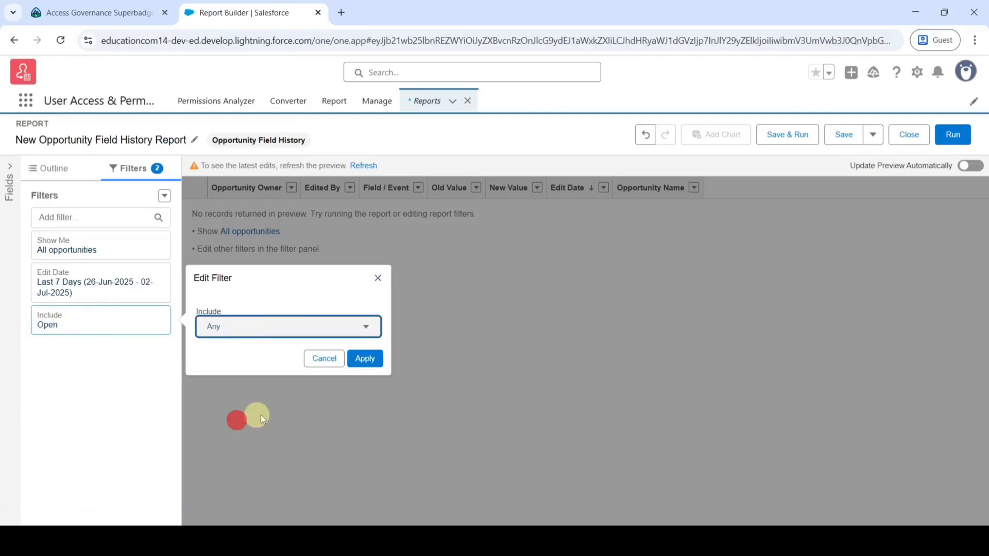
left_click(366, 363)
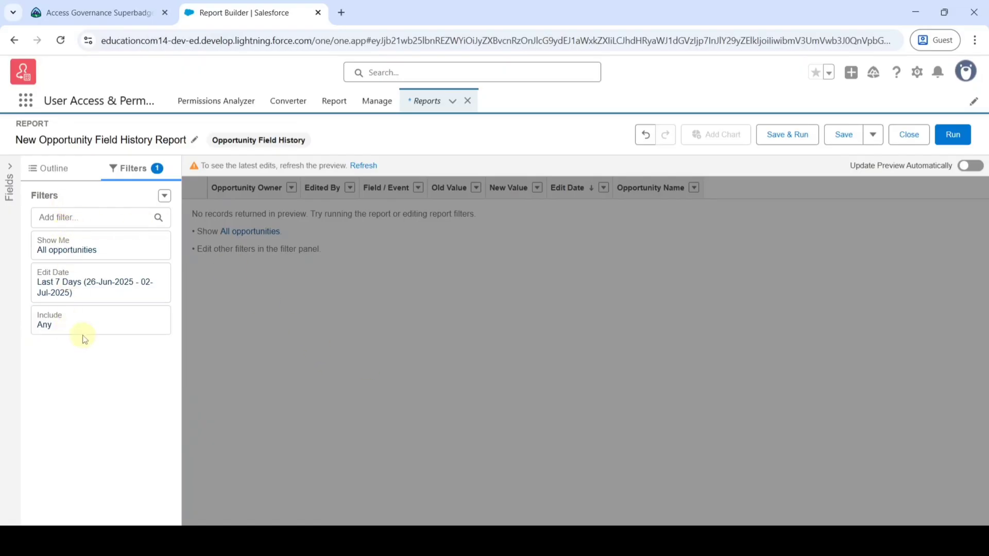
Start saving and running the report, and name it "Opp Field History - Last 7 Days" as given on the Trailhead page
left_click(786, 139)
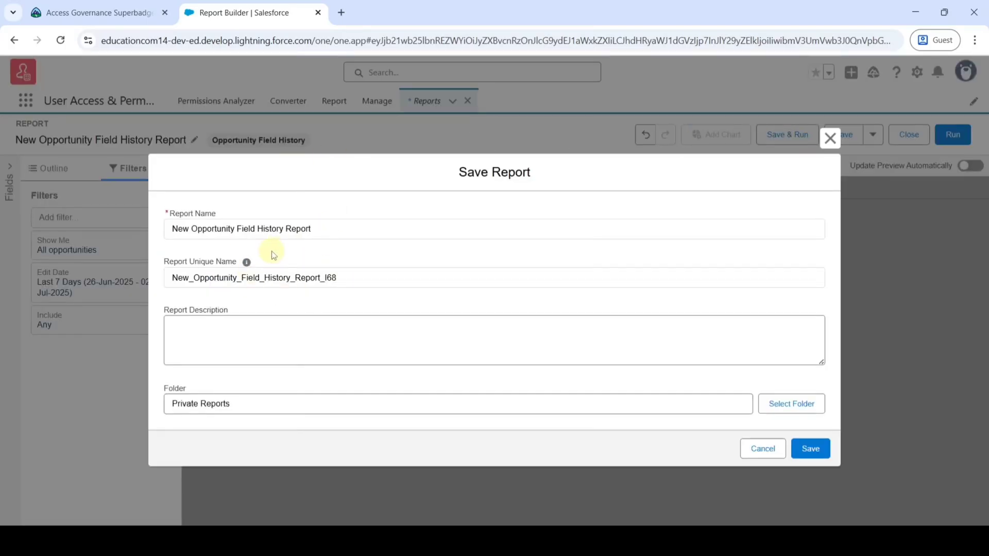
left_click(98, 13)
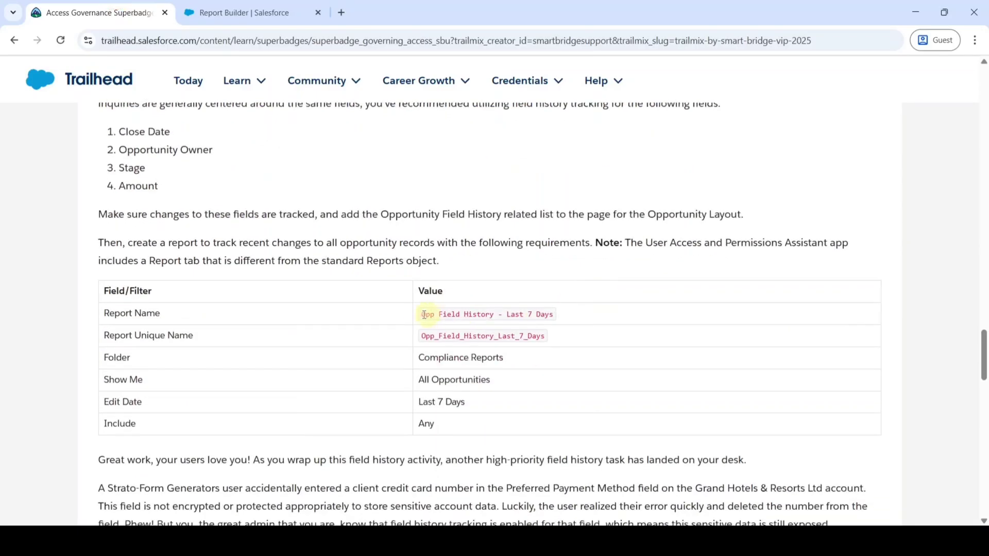
left_click_drag(418, 315, 532, 313)
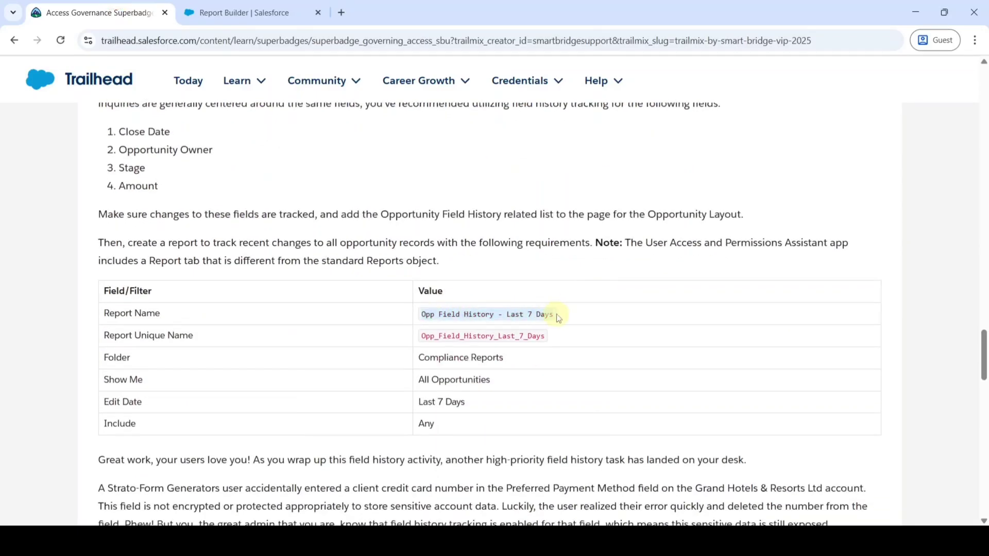
left_click(279, 11)
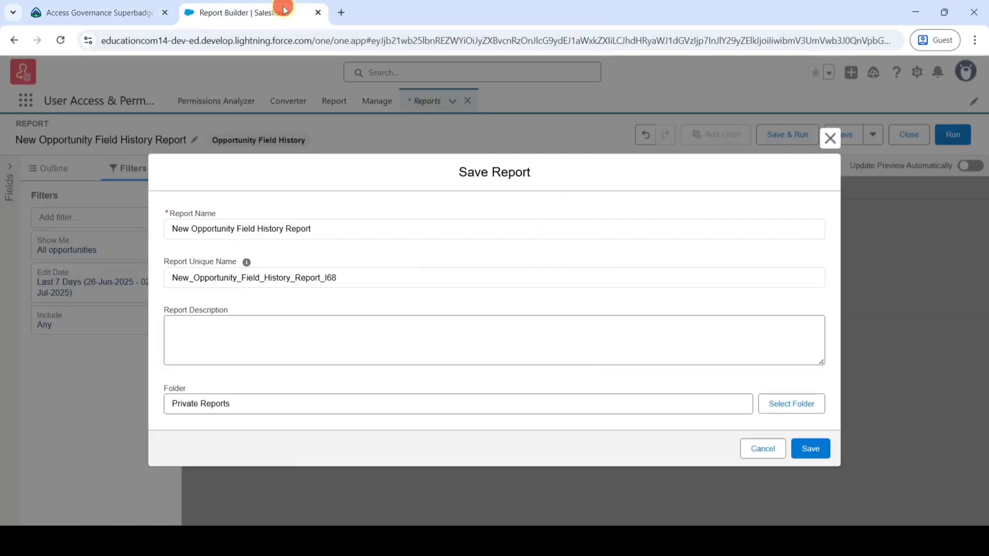
triple_click(338, 227)
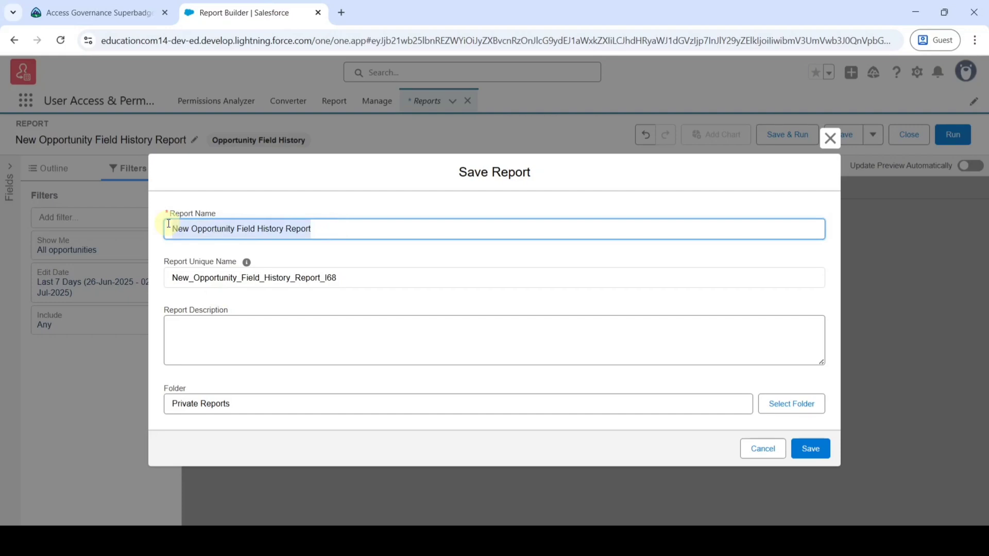
type("Opp Field History - Last 7 Days")
Copy the report unique name from the Trailhead requirements and set it to Opp_Field_History_Last_7_Days
left_click(96, 11)
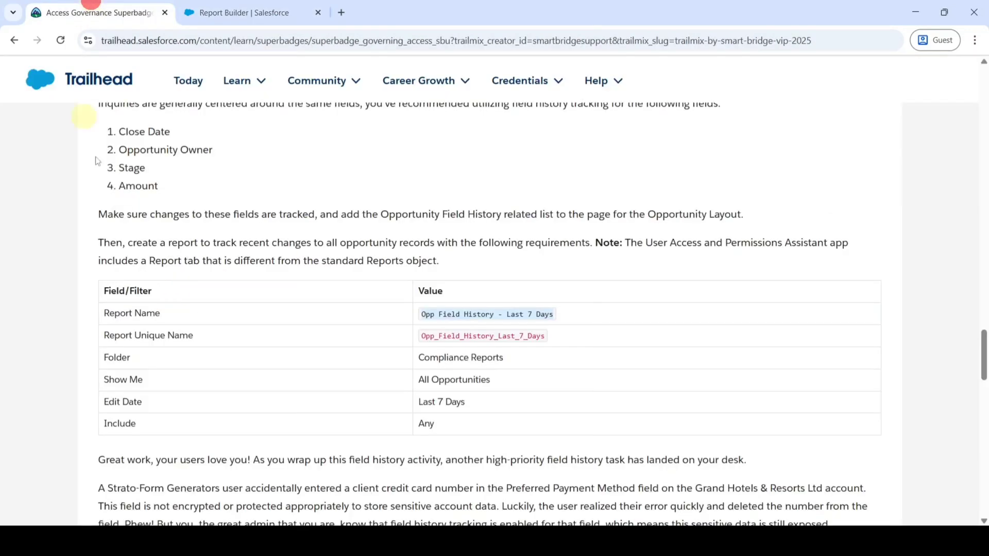
left_click_drag(419, 338, 540, 337)
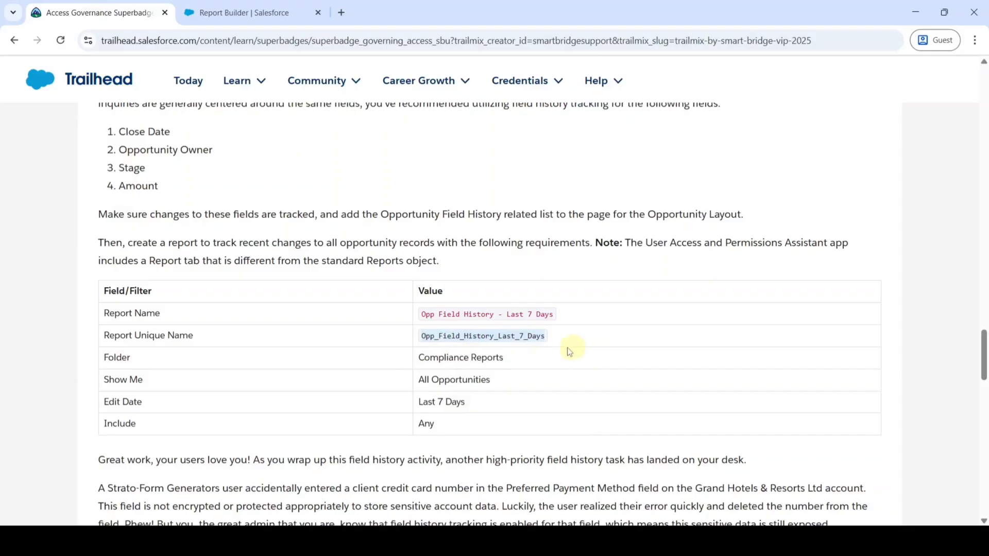
left_click(242, 12)
left_click_drag(360, 273, 164, 276)
type("Opp_Field_History_Last_7_Days")
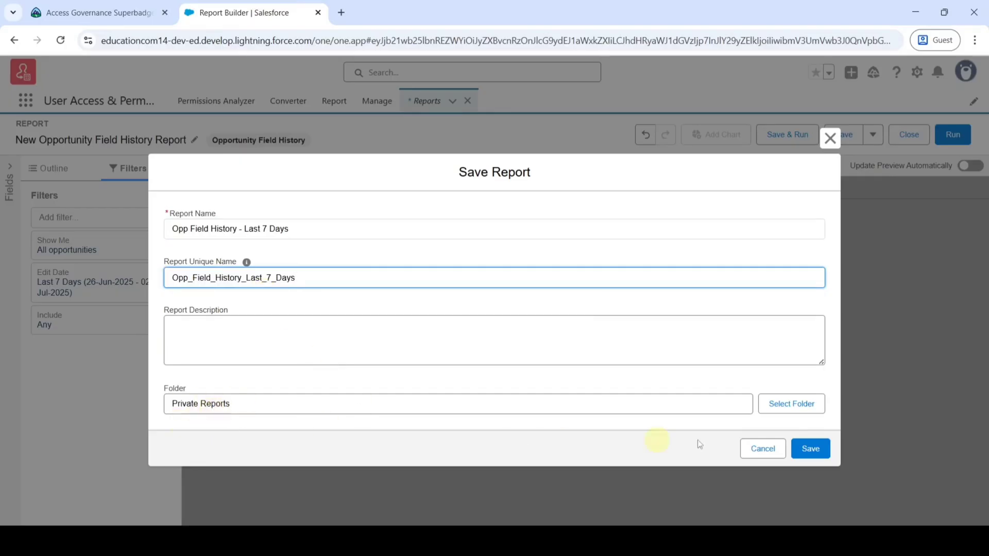
Choose the Compliance Reports folder for the report and save it
left_click(781, 404)
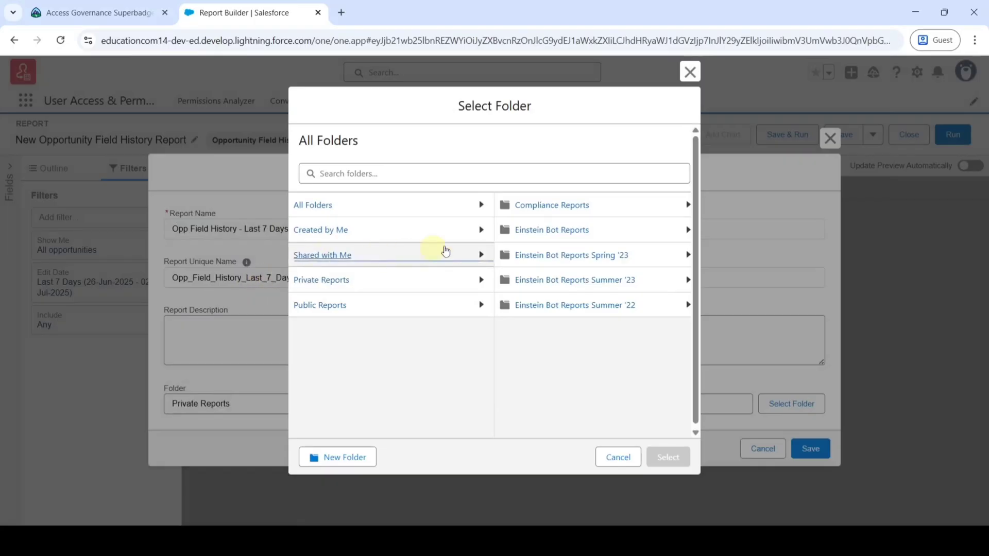
left_click(550, 206)
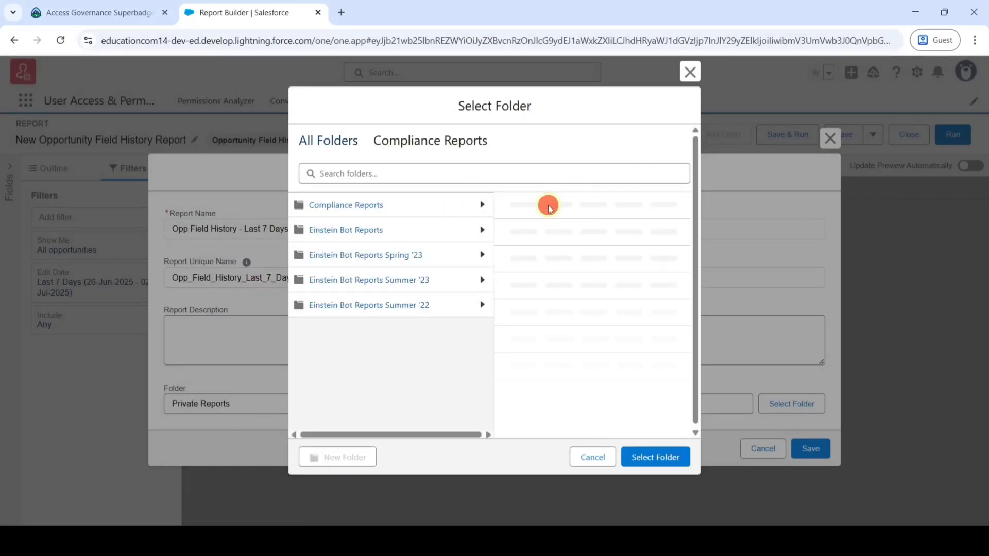
left_click(654, 463)
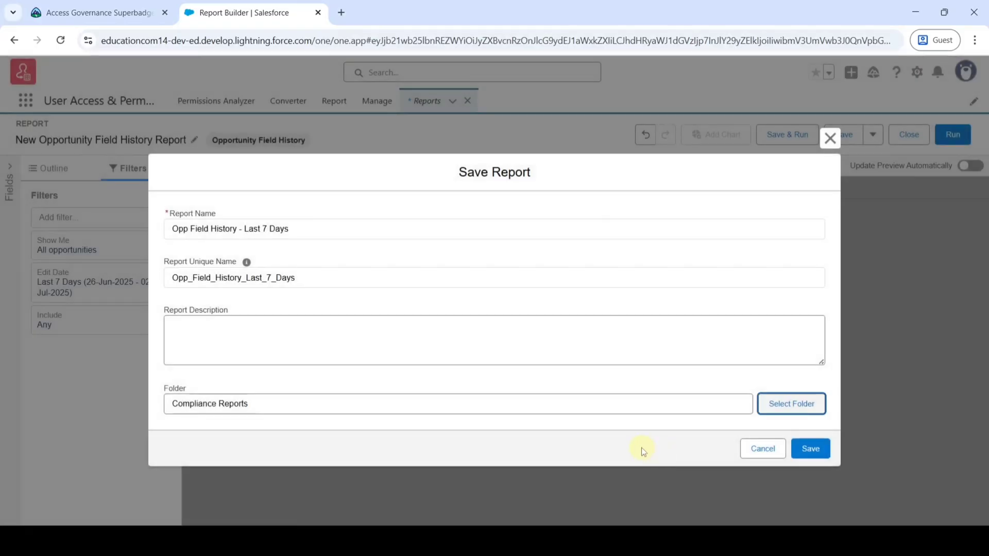
left_click(641, 447)
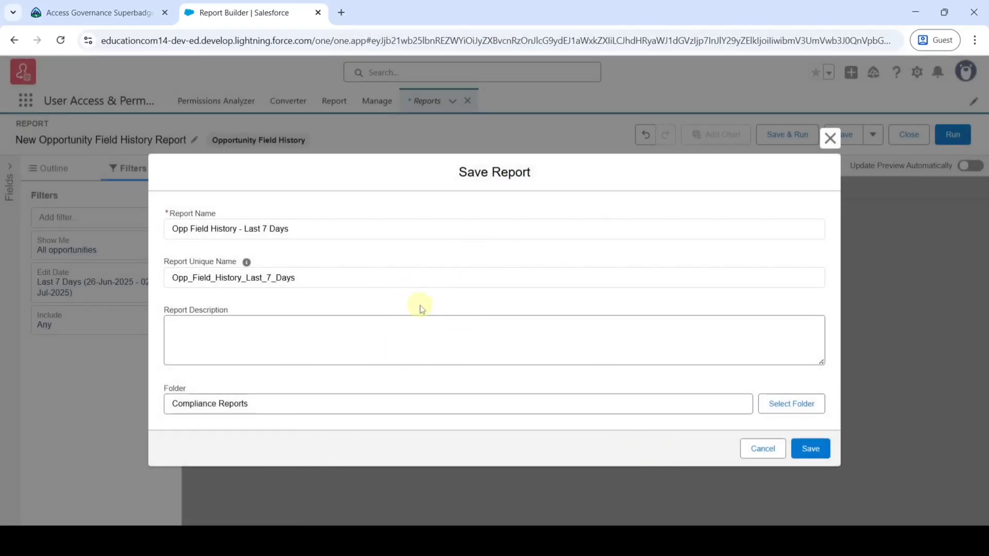
left_click(816, 449)
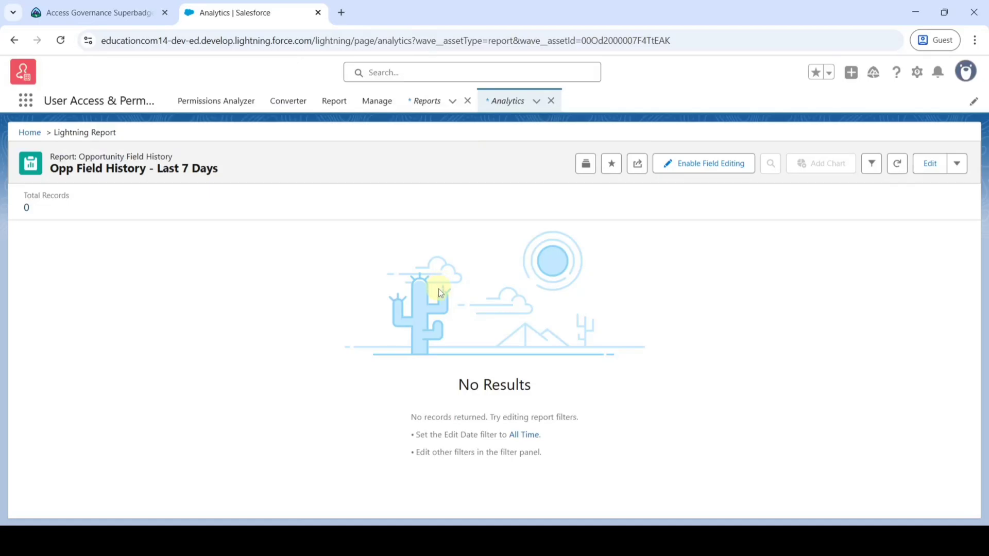
Go to Salesforce Setup, search for "user" and open the User Interface settings page
left_click(917, 73)
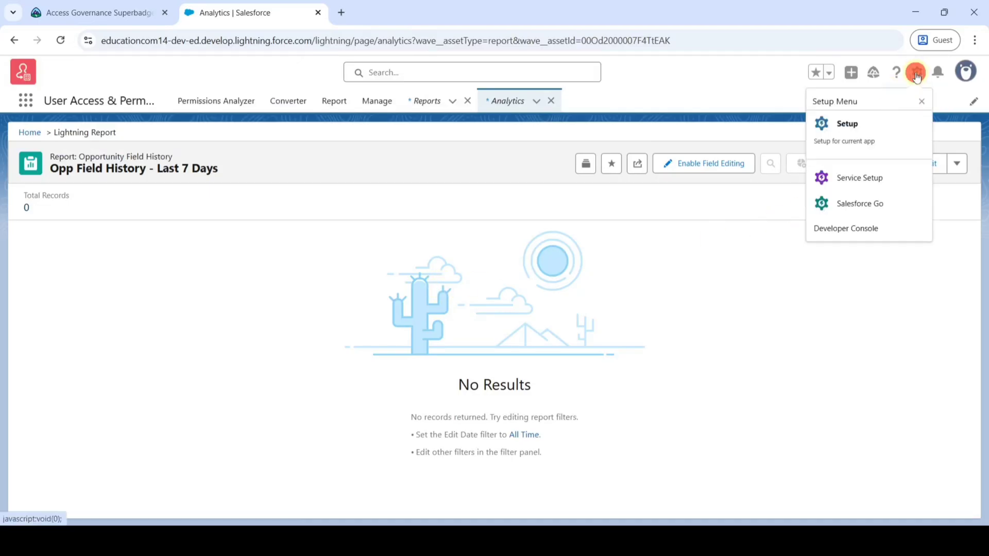
left_click(864, 138)
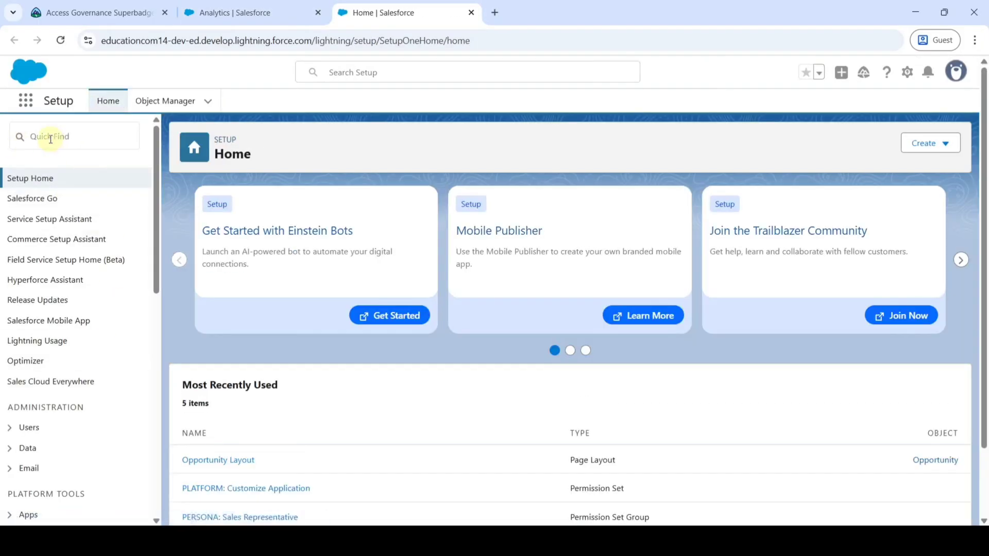
left_click(49, 137)
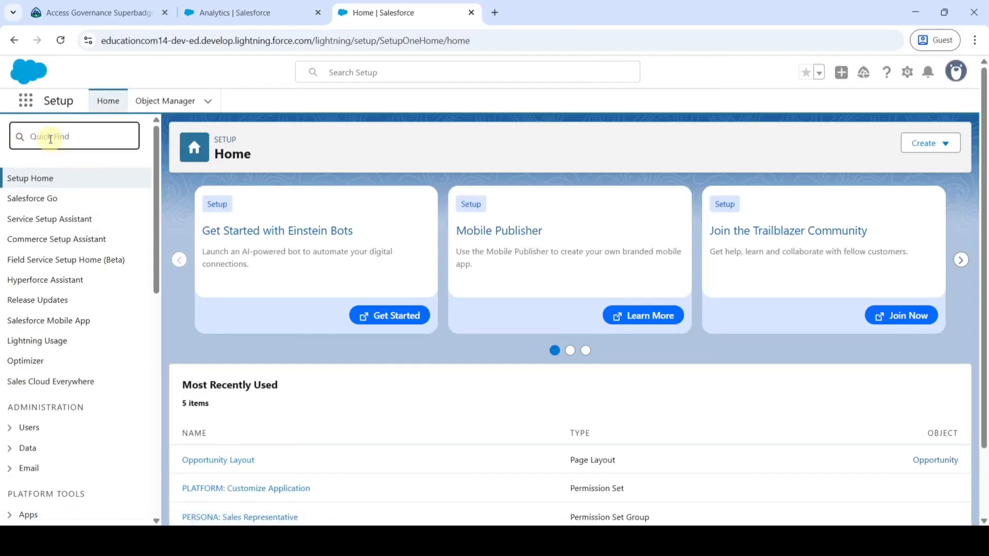
type("user")
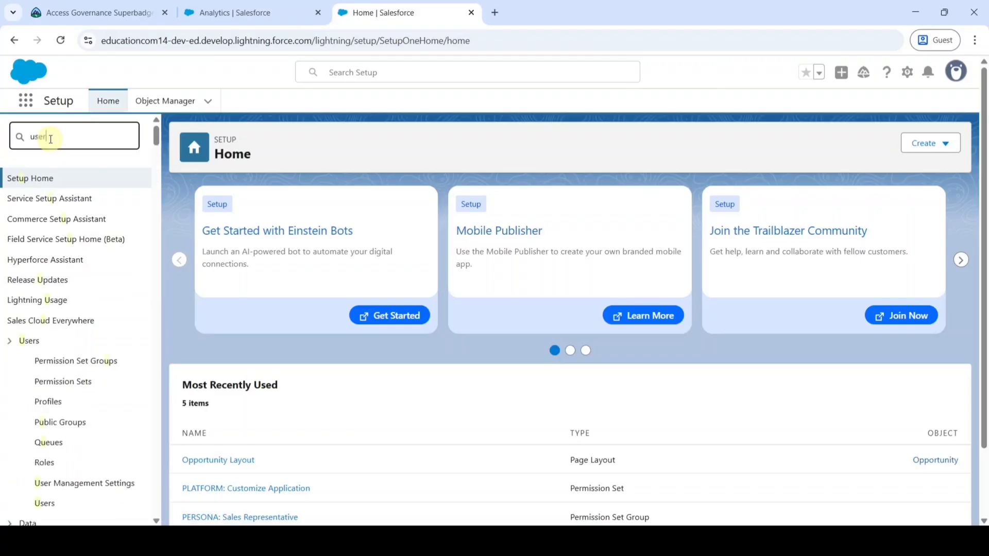
scroll(81, 364, "down", 10)
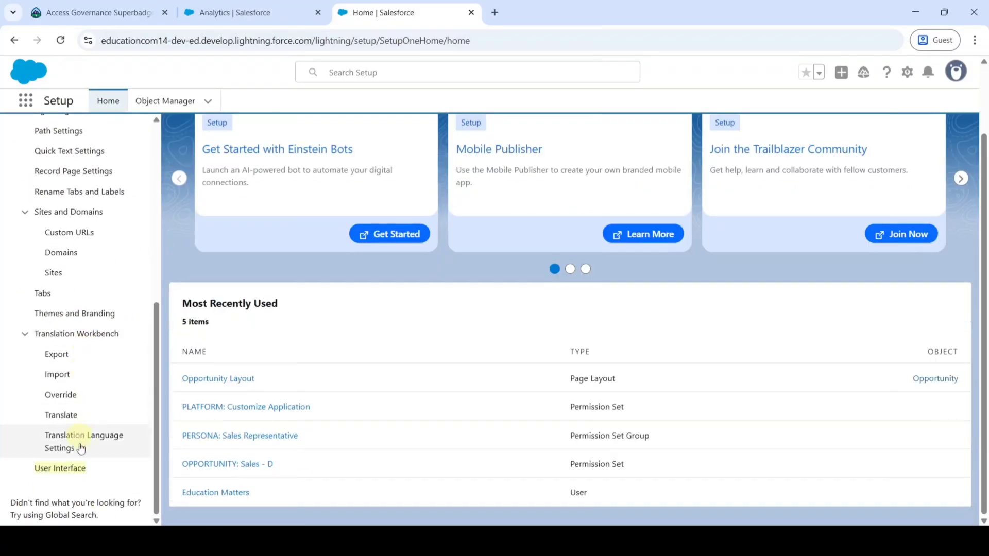
left_click(63, 470)
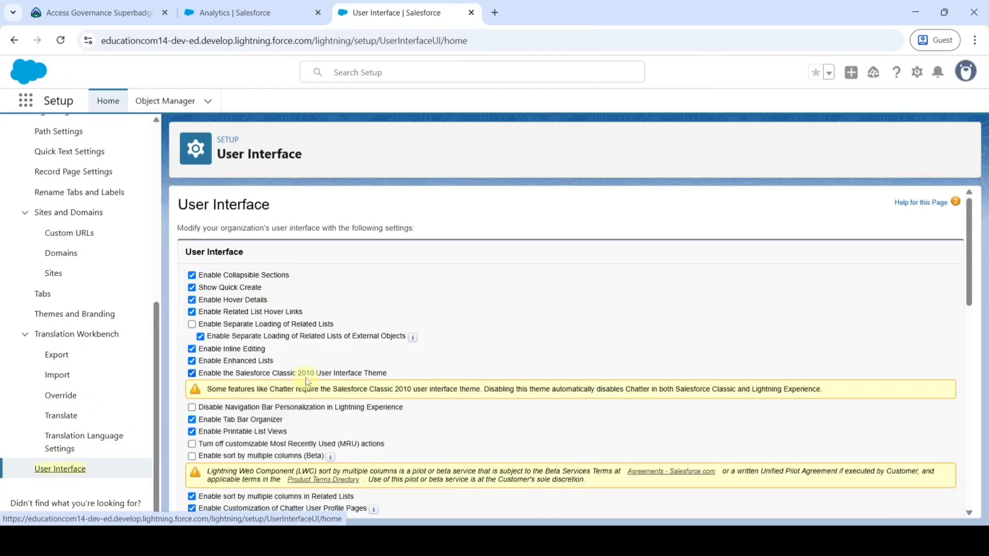
Enable the "Delete from Field History" and "Delete from Field History Archive" user permissions in the User Interface settings and save
scroll(344, 368, "down", 4)
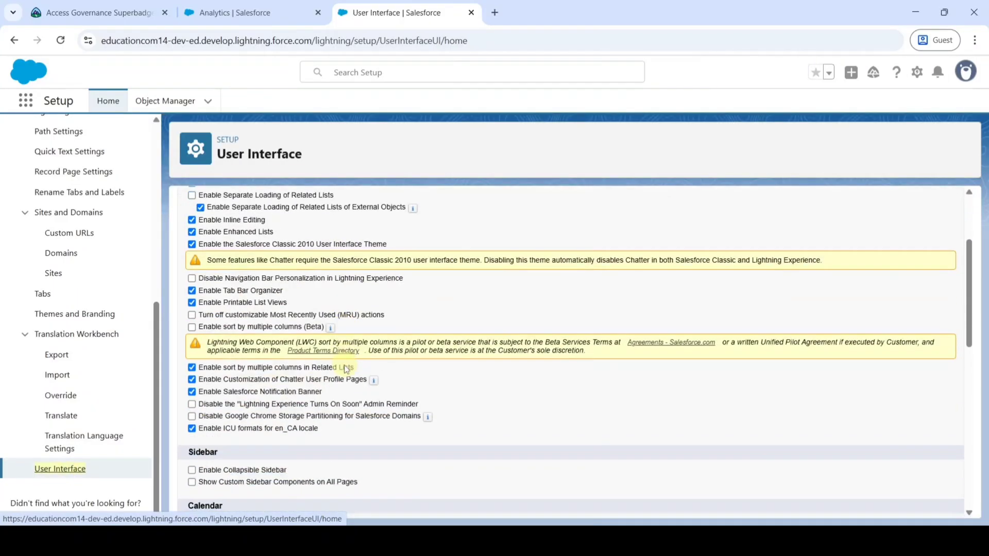
scroll(345, 367, "down", 7)
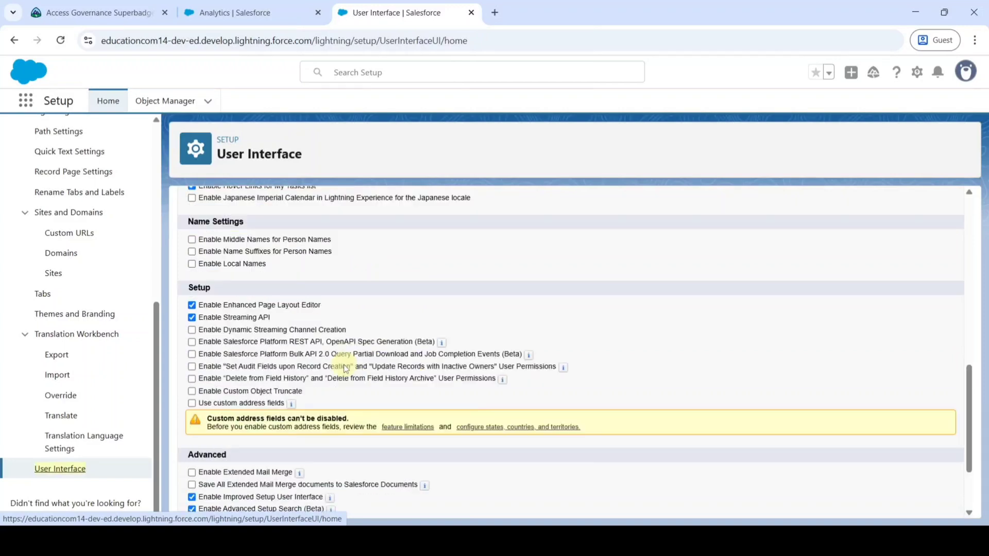
scroll(345, 368, "down", 2)
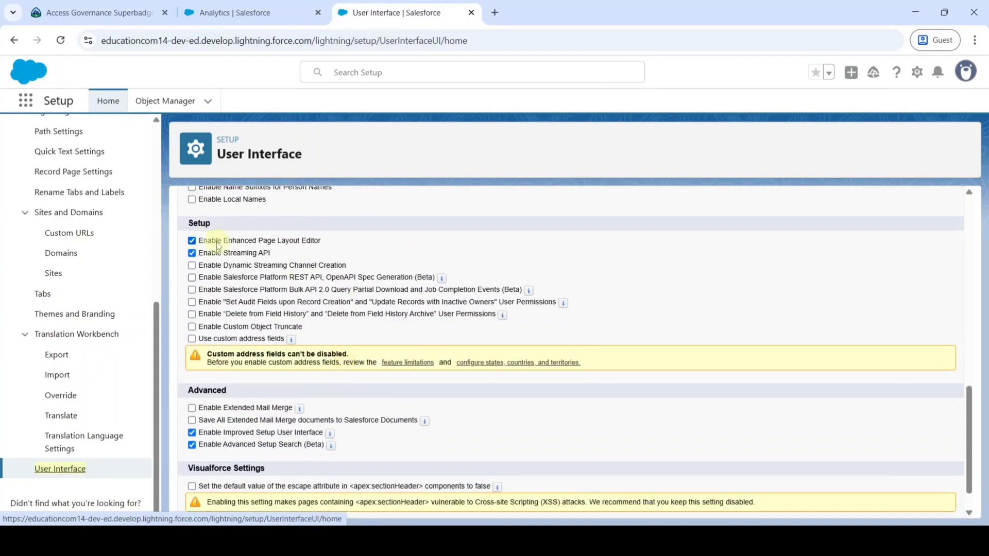
left_click(193, 315)
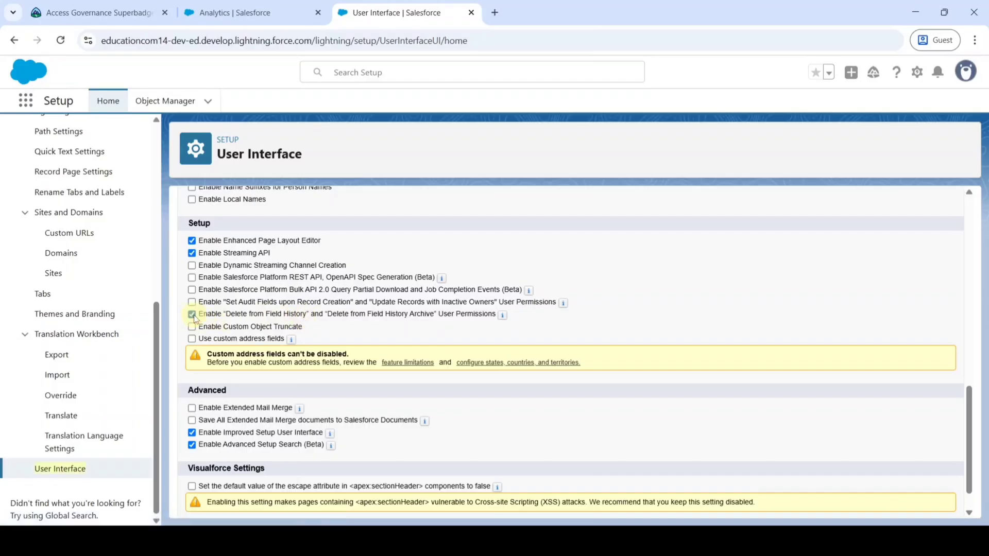
scroll(567, 351, "down", 1)
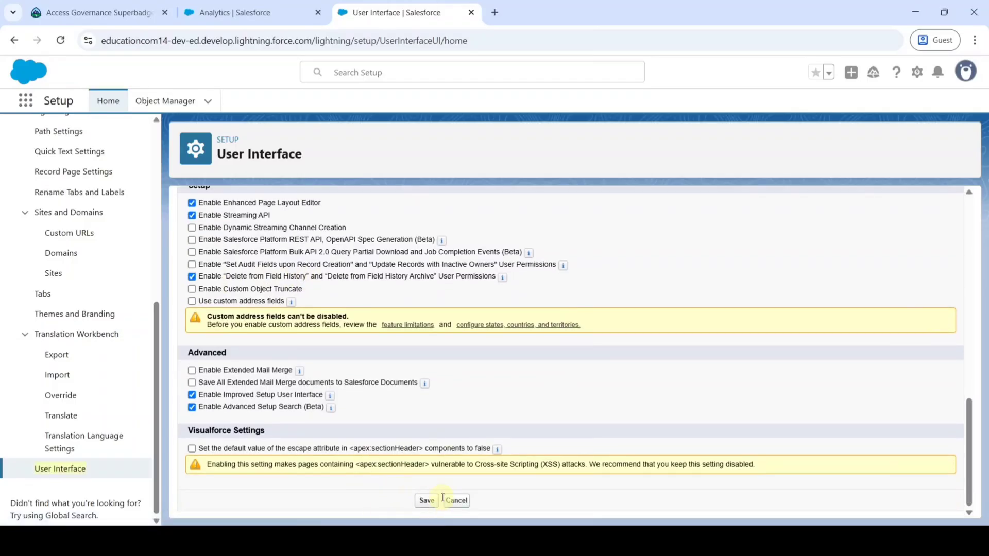
left_click(427, 503)
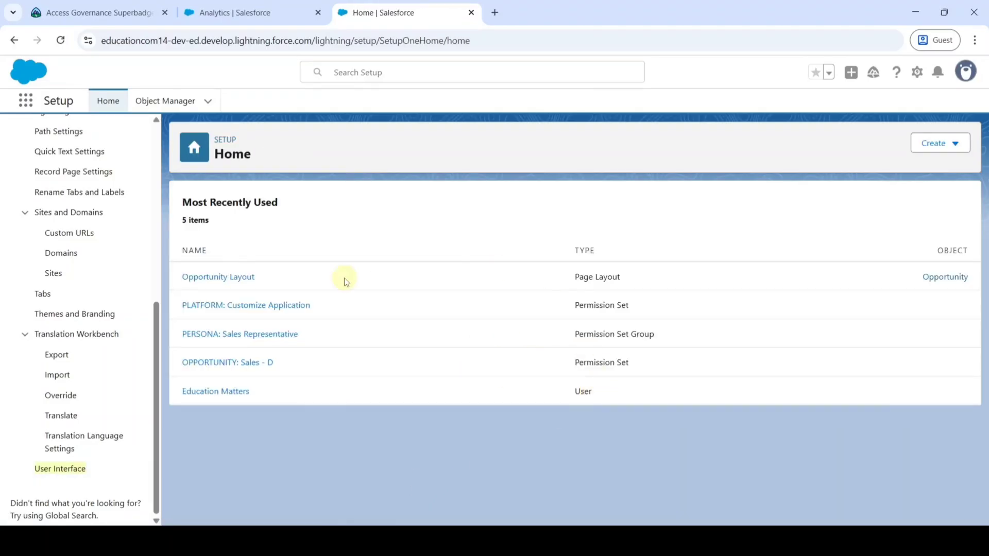
Search Setup for "permiss", open Permission Sets and start a new permission set
scroll(71, 321, "up", 6)
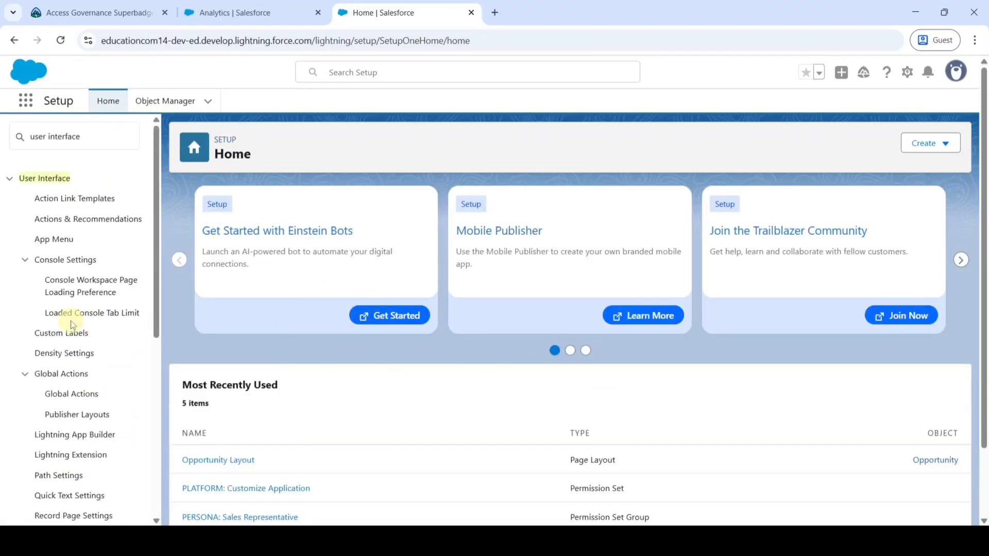
left_click_drag(115, 135, 2, 123)
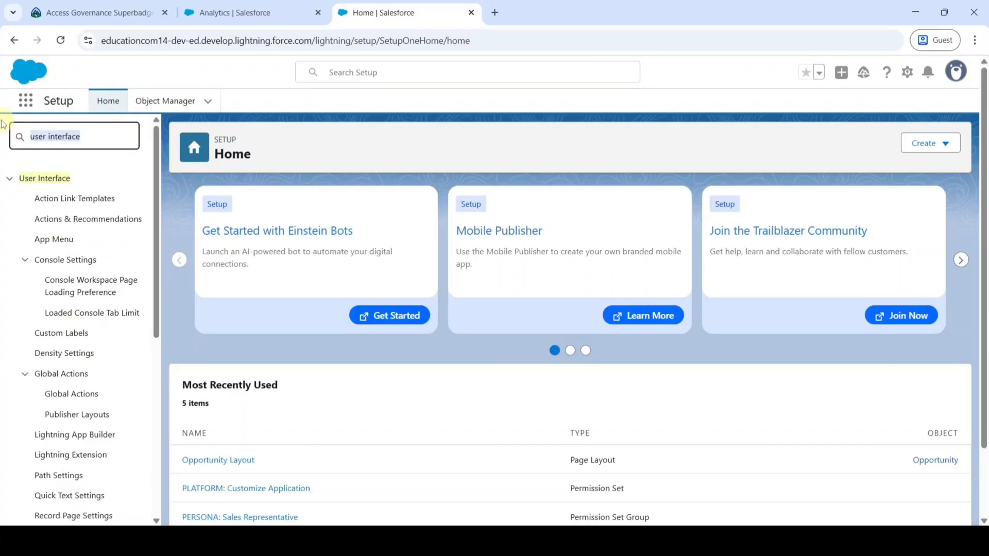
key("BackSpace")
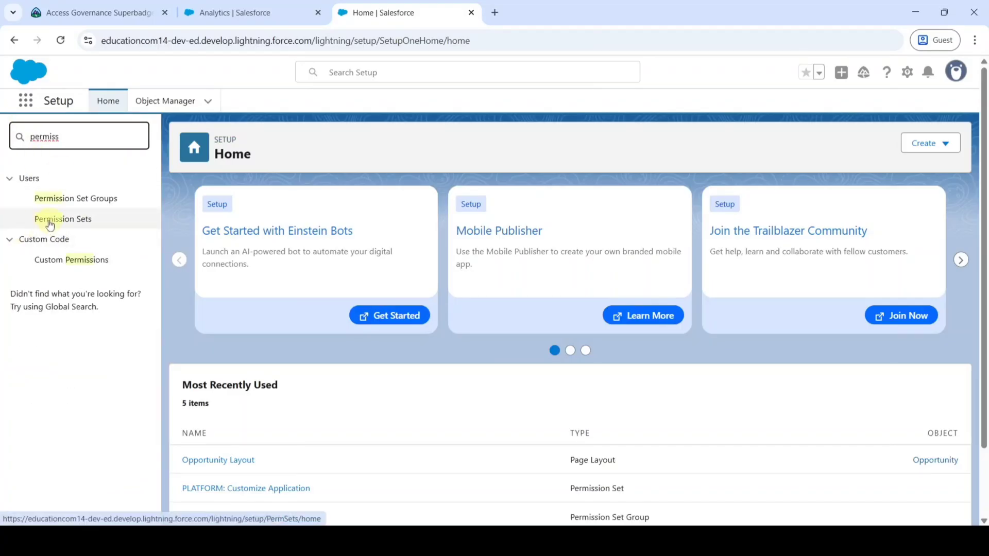
left_click(50, 221)
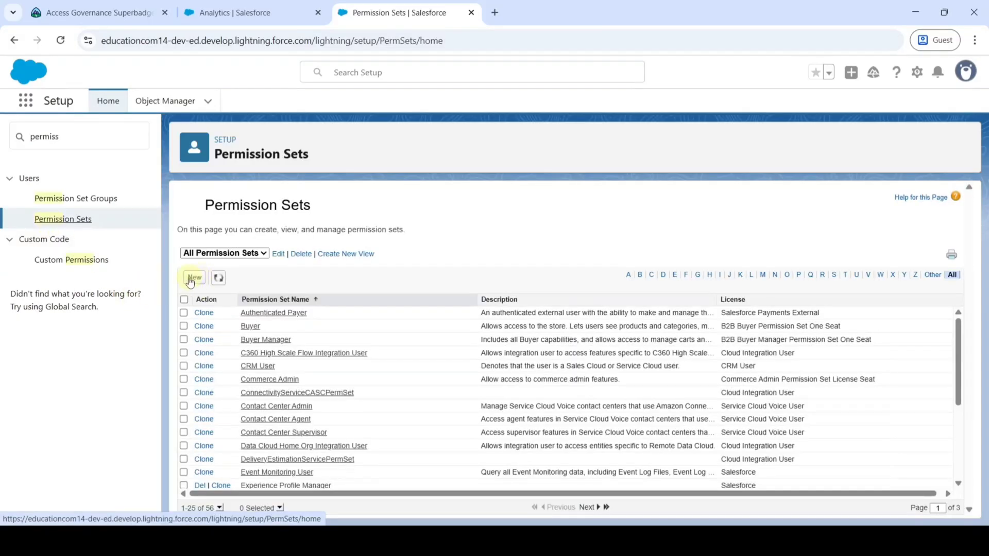
left_click(194, 278)
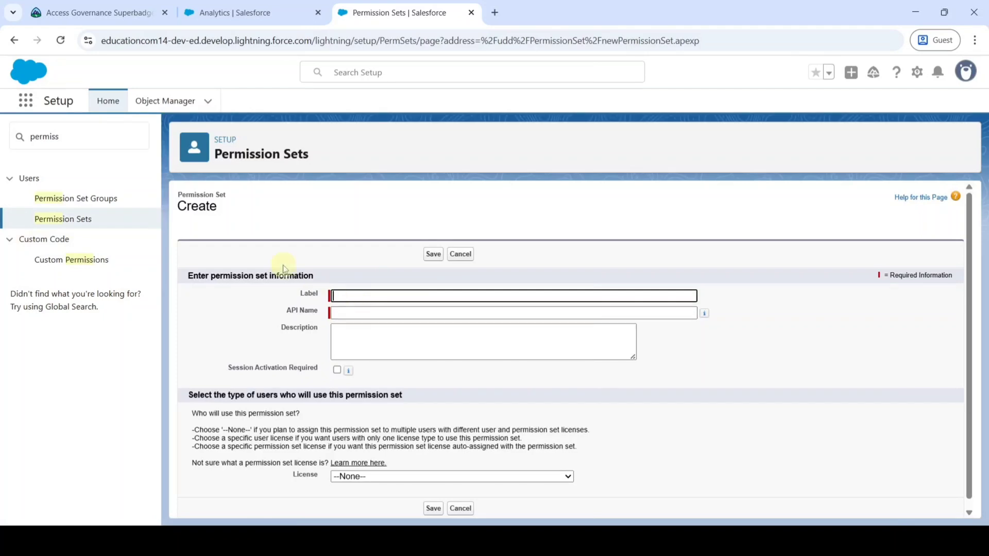
Copy the label Delete Field History from the Trailhead requirements and save the new permission set with API name Delete_Field_History
left_click(94, 10)
scroll(468, 281, "down", 5)
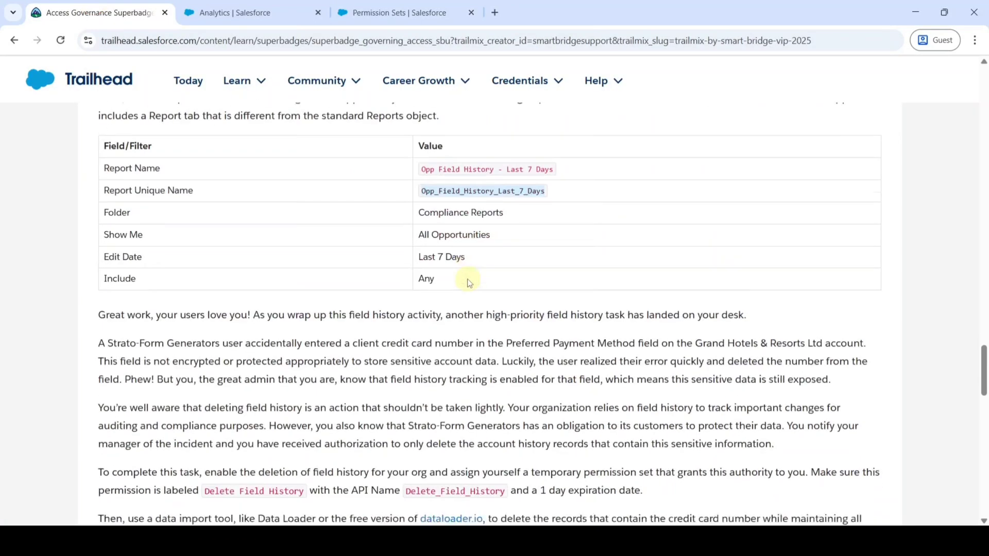
scroll(469, 282, "down", 1)
left_click_drag(200, 315, 308, 316)
key("ctrl+c")
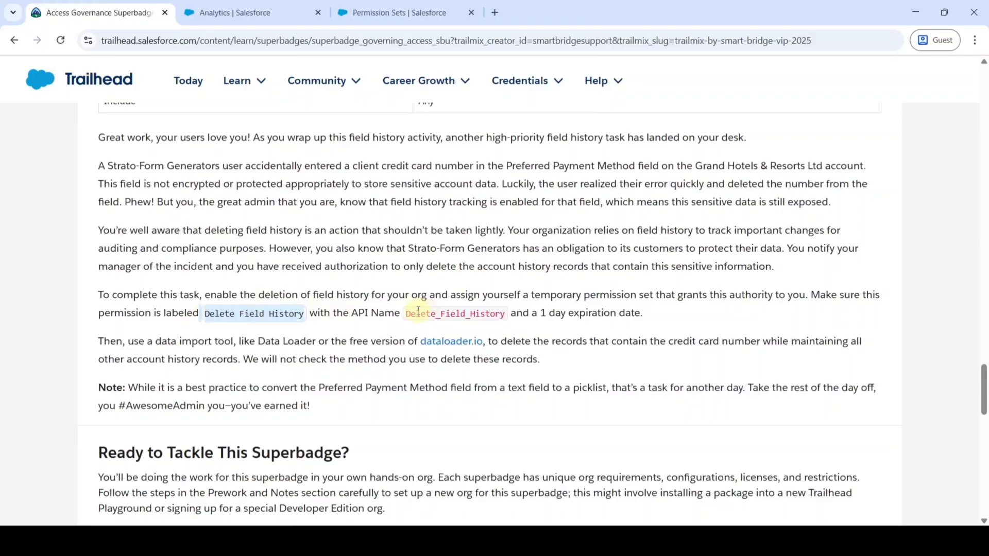
left_click(396, 13)
key("ctrl+v")
left_click(353, 270)
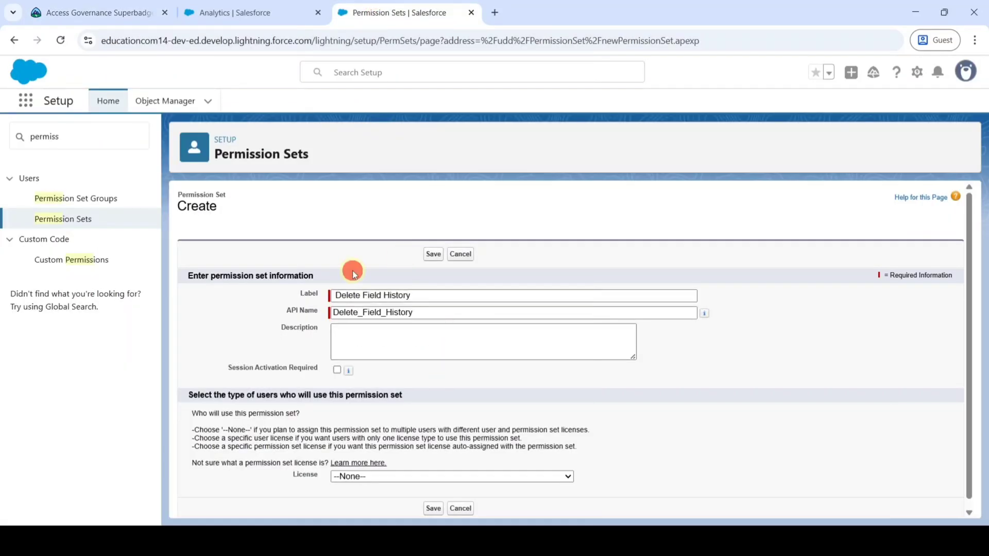
left_click(433, 254)
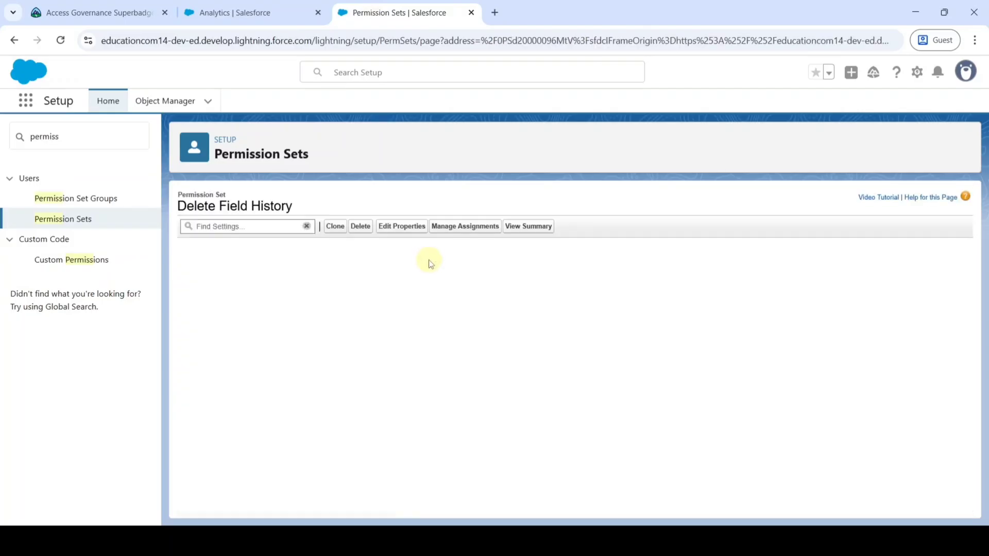
Enable the "Delete From Field History" system permission in the Delete Field History permission set and save the change
scroll(683, 357, "down", 6)
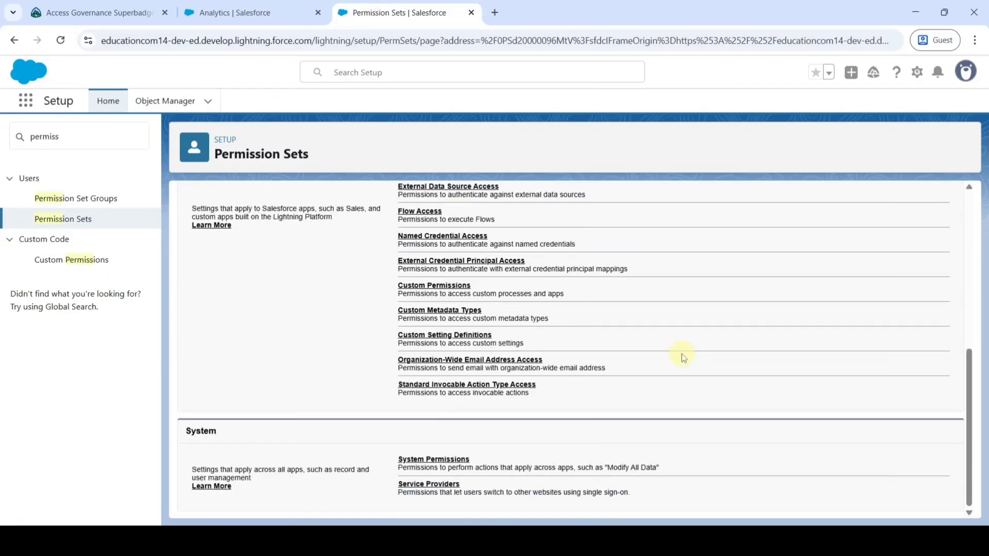
left_click(438, 461)
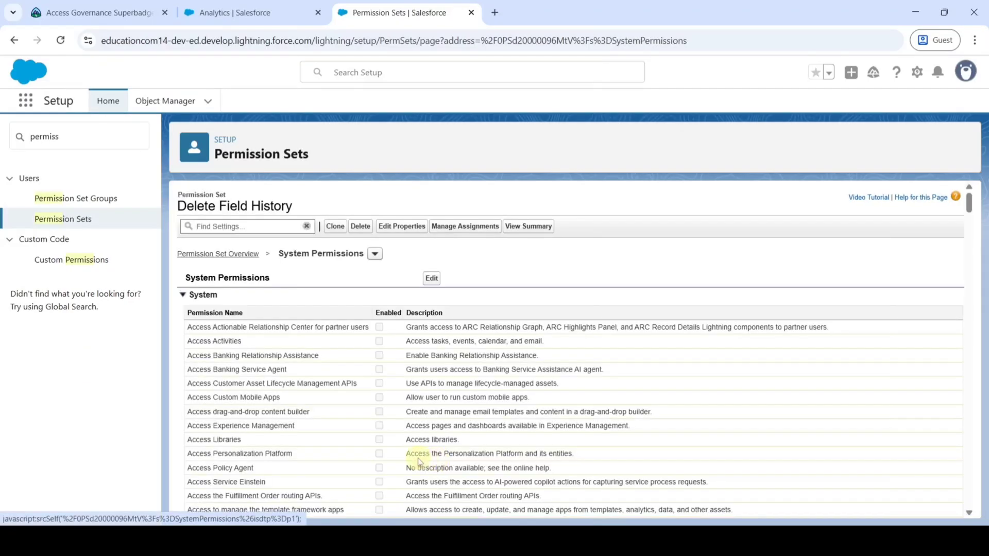
left_click(431, 279)
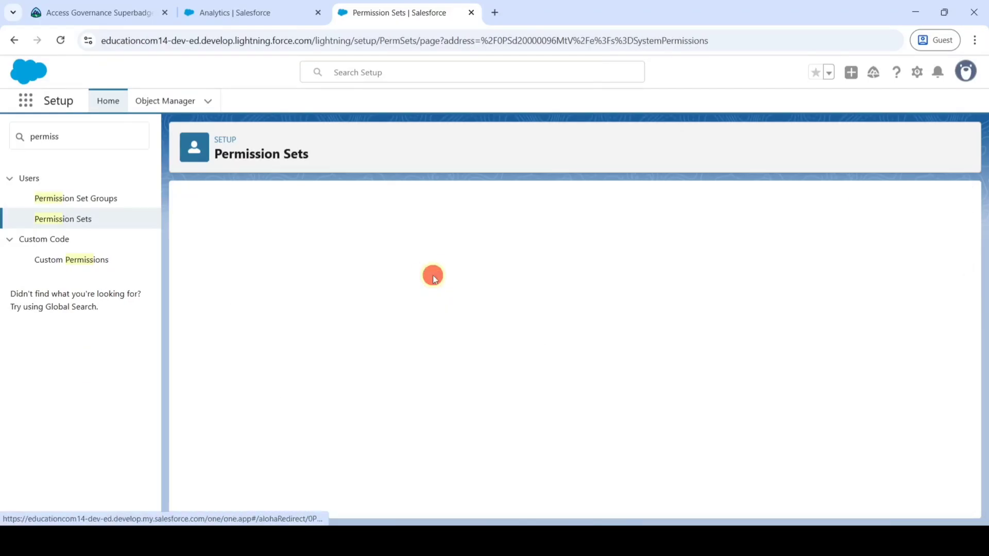
scroll(502, 329, "down", 20)
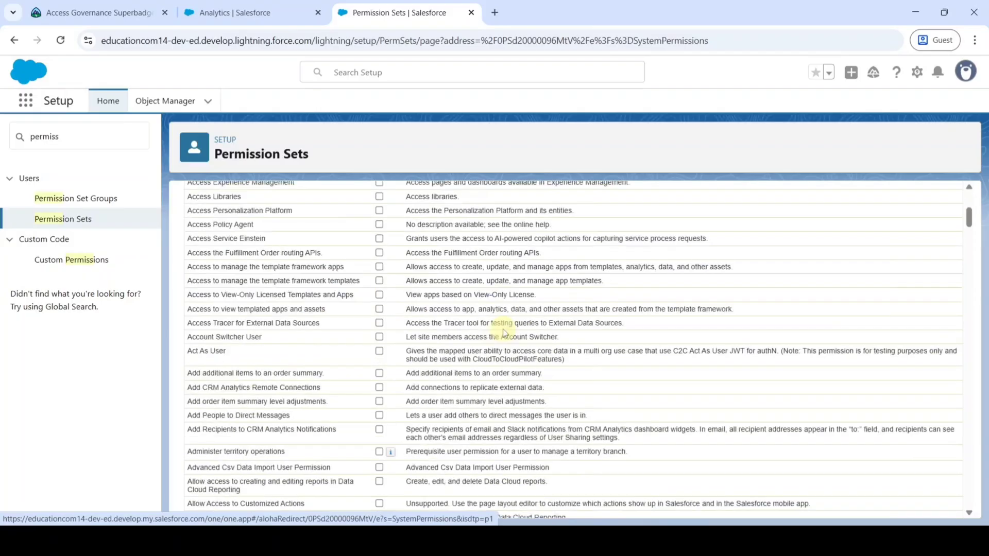
scroll(502, 329, "down", 10)
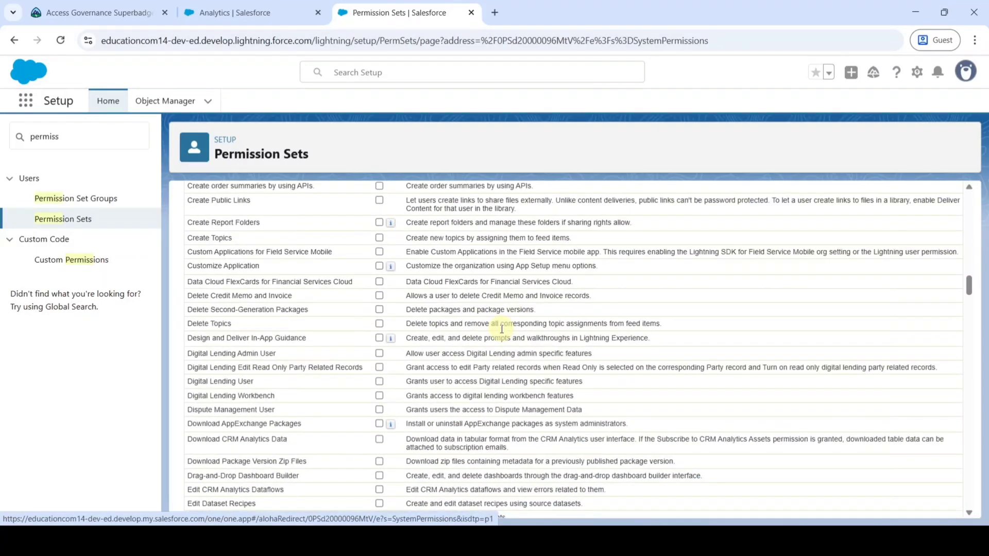
scroll(500, 330, "down", 4)
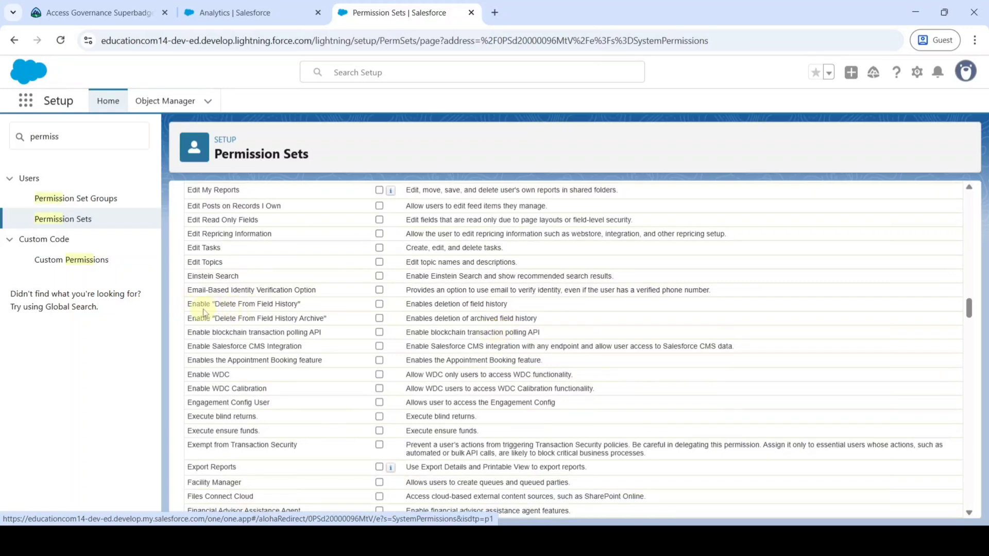
left_click(379, 304)
scroll(461, 336, "up", 15)
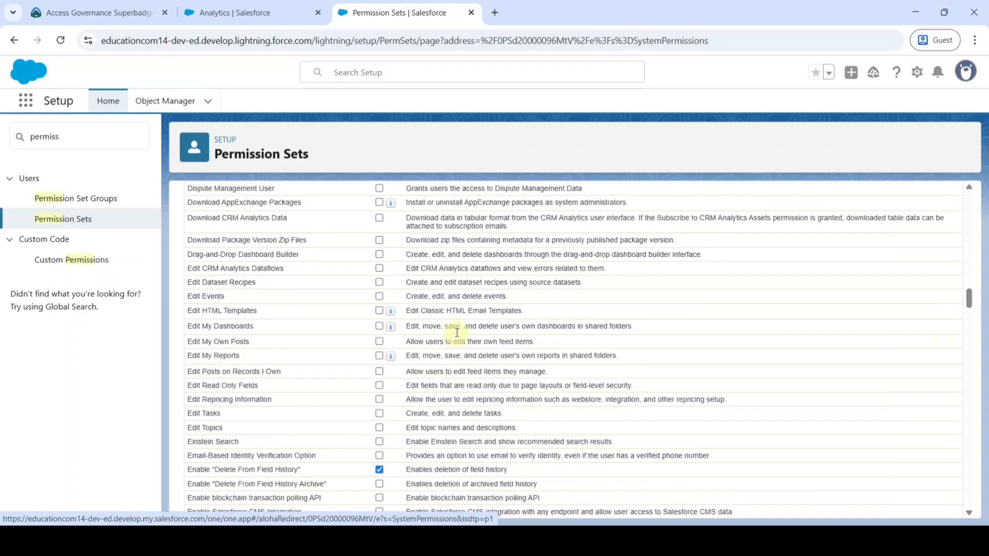
scroll(463, 338, "up", 4)
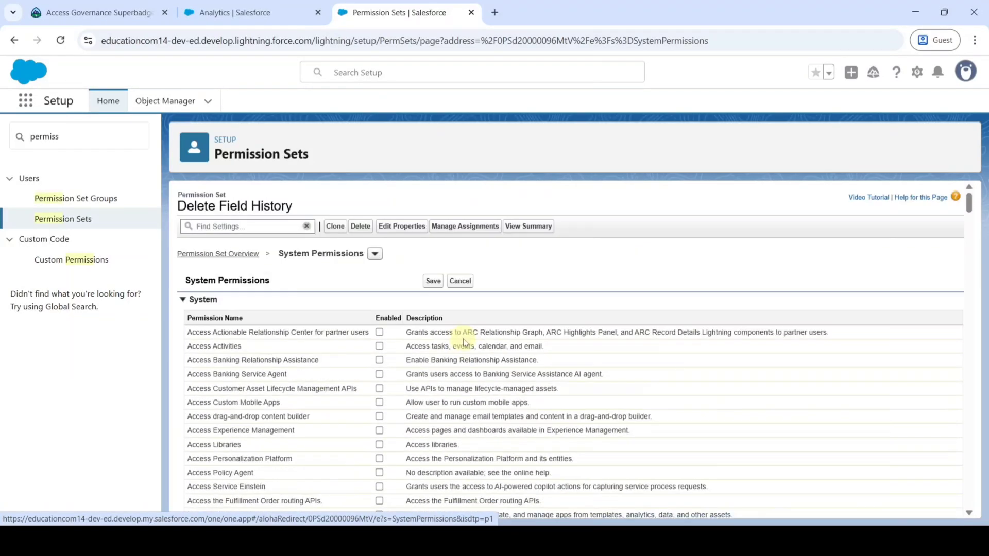
left_click(428, 284)
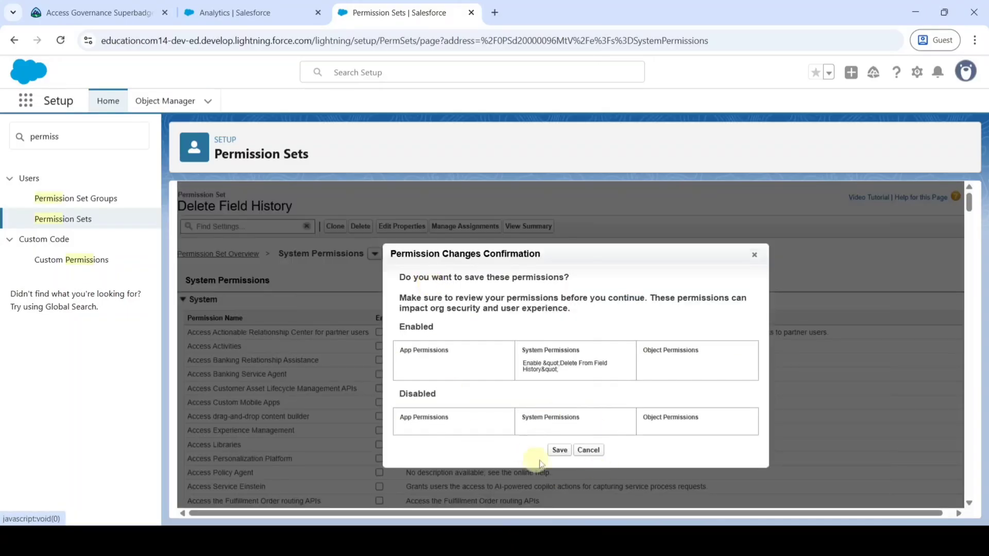
left_click(556, 455)
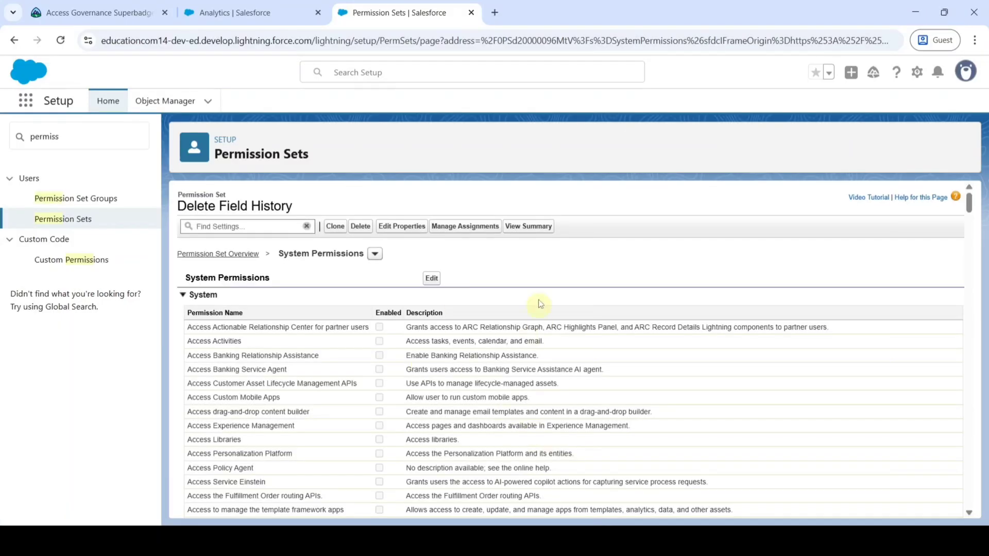
Assign the Delete Field History permission set to the System Administrator user with the SF Admin role, with a 1 Day expiration
left_click(463, 230)
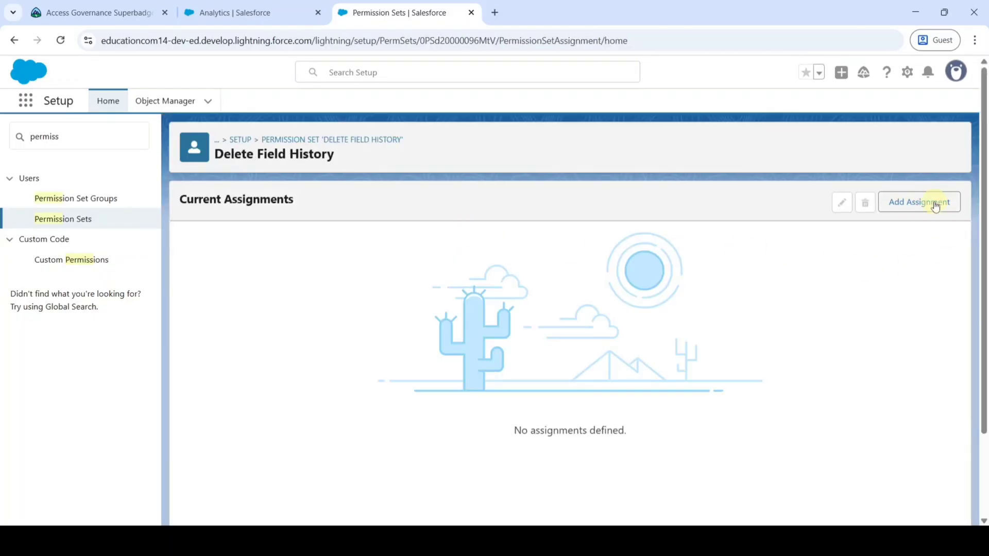
left_click(936, 207)
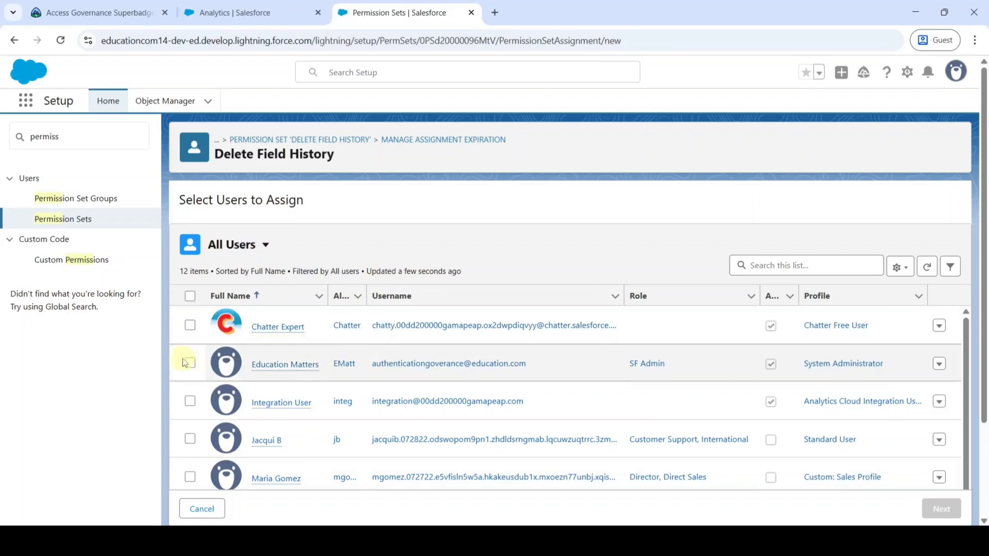
left_click(190, 364)
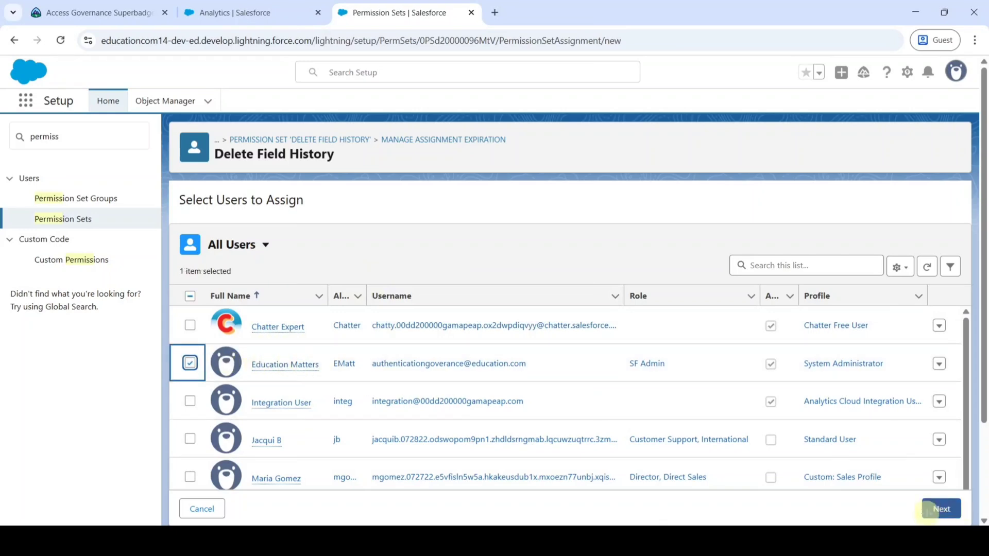
left_click(936, 509)
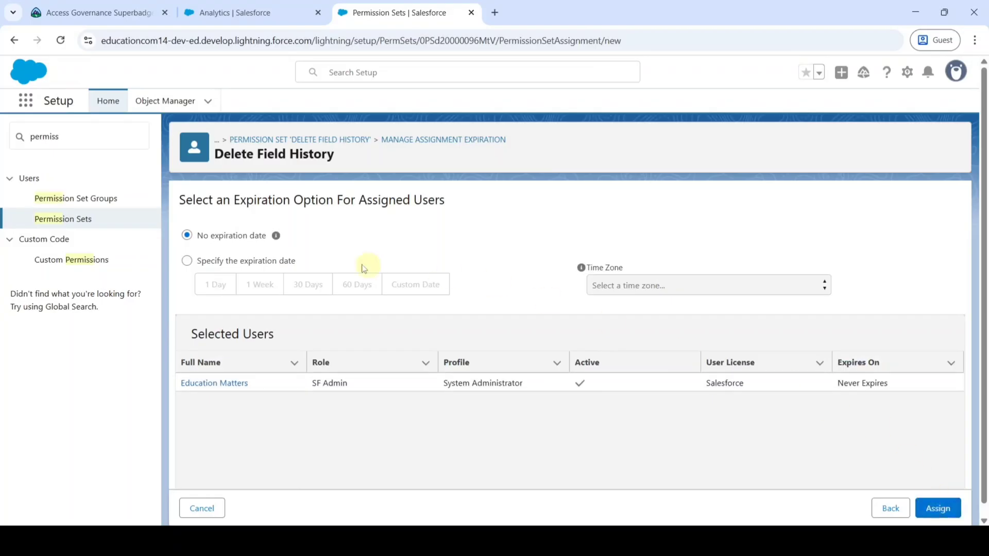
left_click(189, 261)
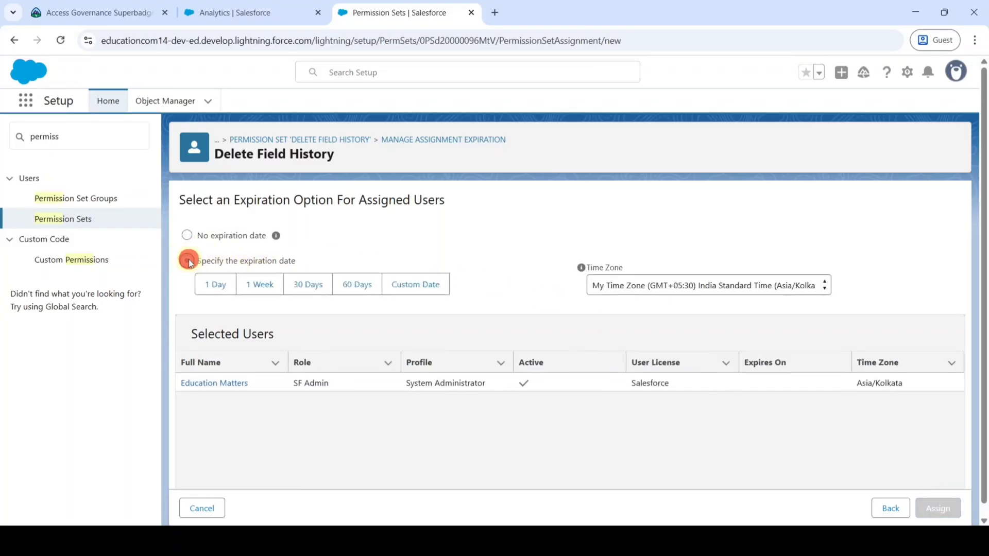
left_click(213, 288)
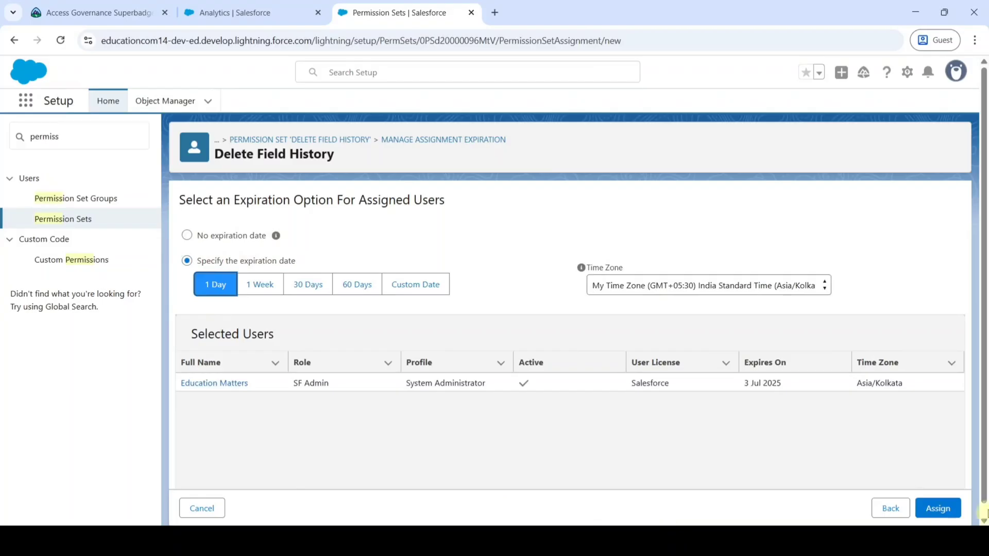
left_click(940, 514)
left_click(940, 513)
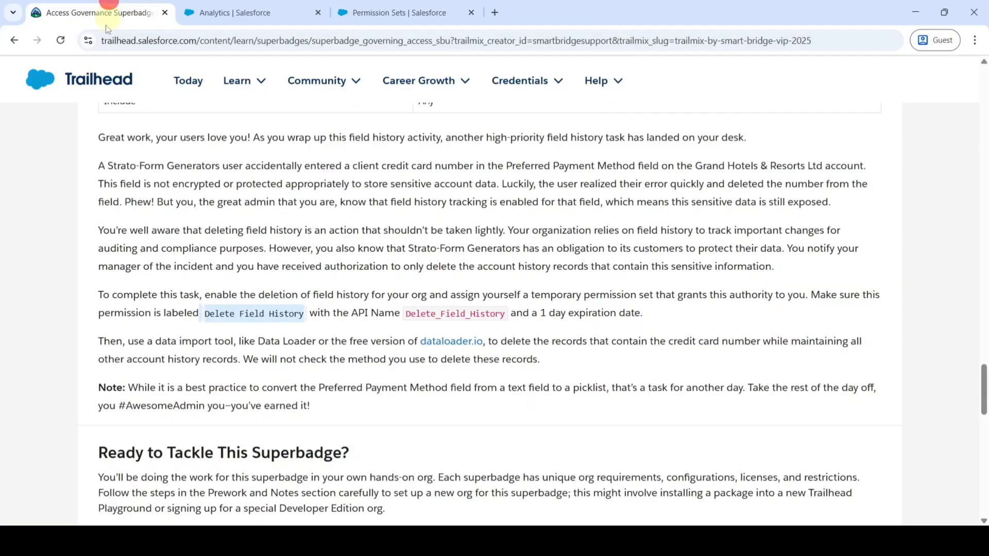
Check the Trailhead instructions on deleting the credit card history records with a data import tool, then return to Salesforce Setup
left_click(126, 12)
scroll(601, 296, "down", 1)
scroll(601, 295, "down", 1)
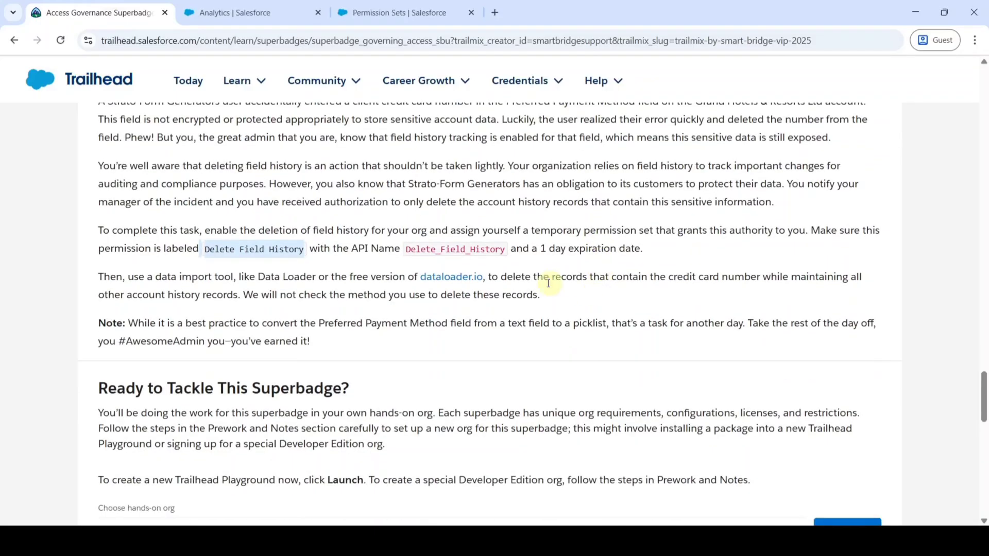
left_click_drag(380, 277, 546, 291)
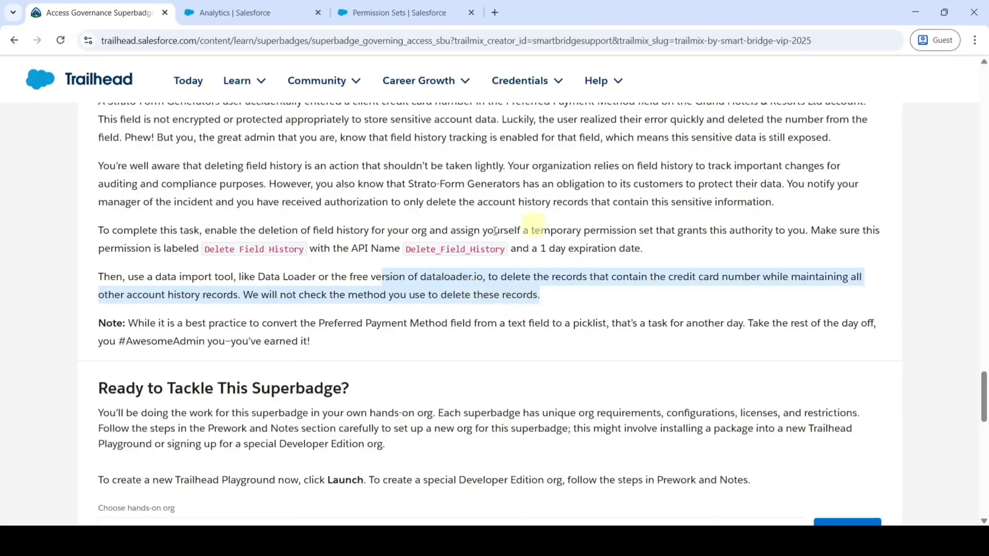
left_click(400, 16)
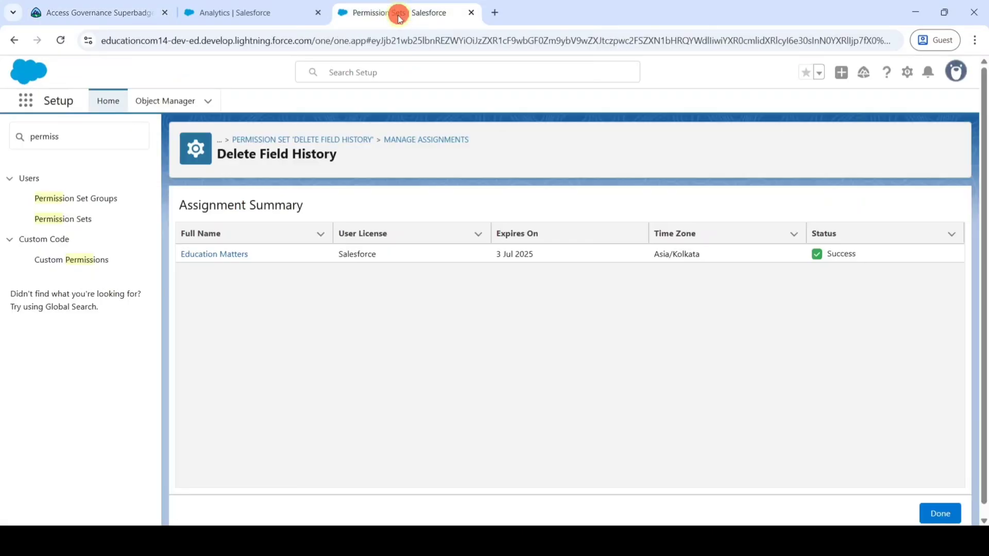
Open the Accounts object from the App Launcher and show the All Accounts list view
left_click(21, 100)
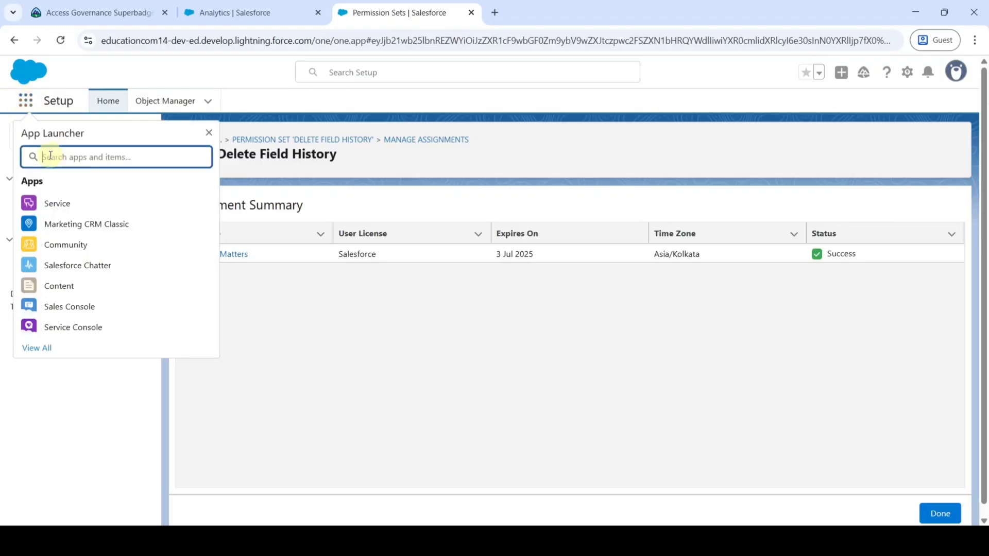
left_click(78, 156)
type("accoun")
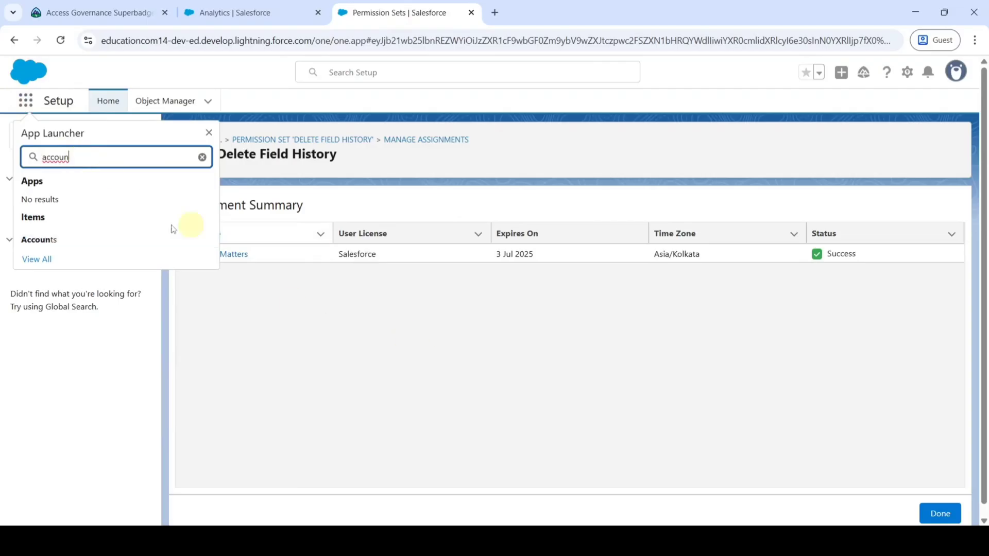
left_click(43, 240)
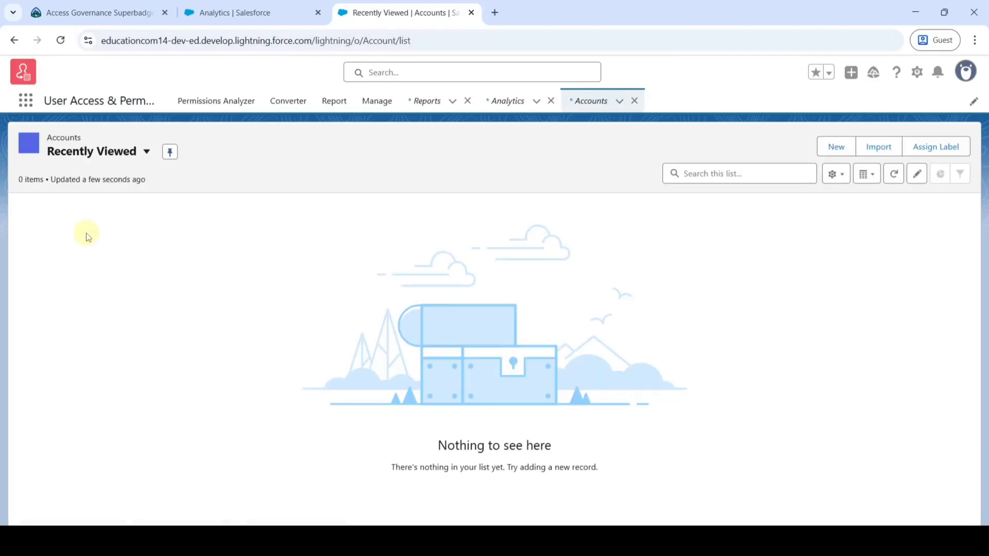
left_click(106, 151)
left_click(111, 277)
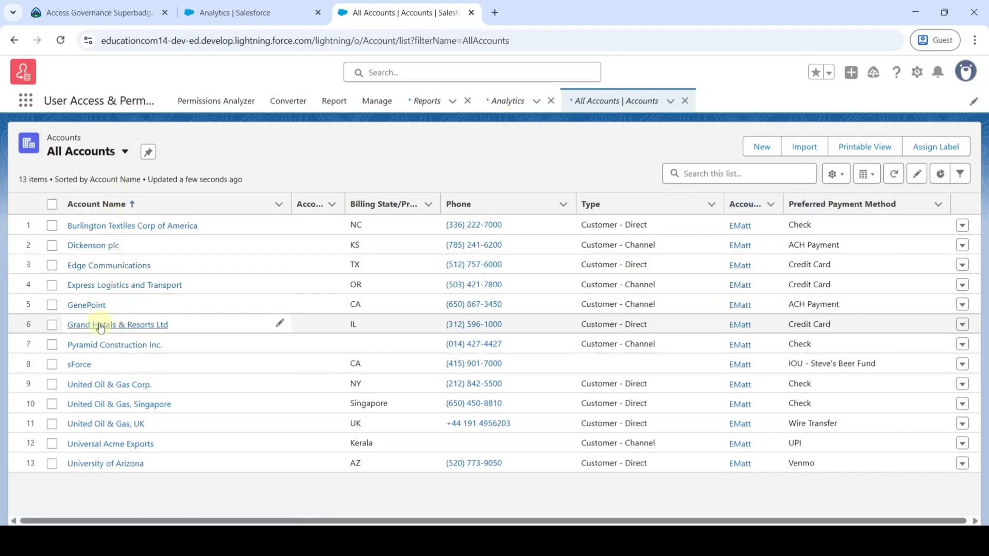
Open the Grand Hotels & Resorts Ltd account and review the entries in its Account History
left_click(142, 325)
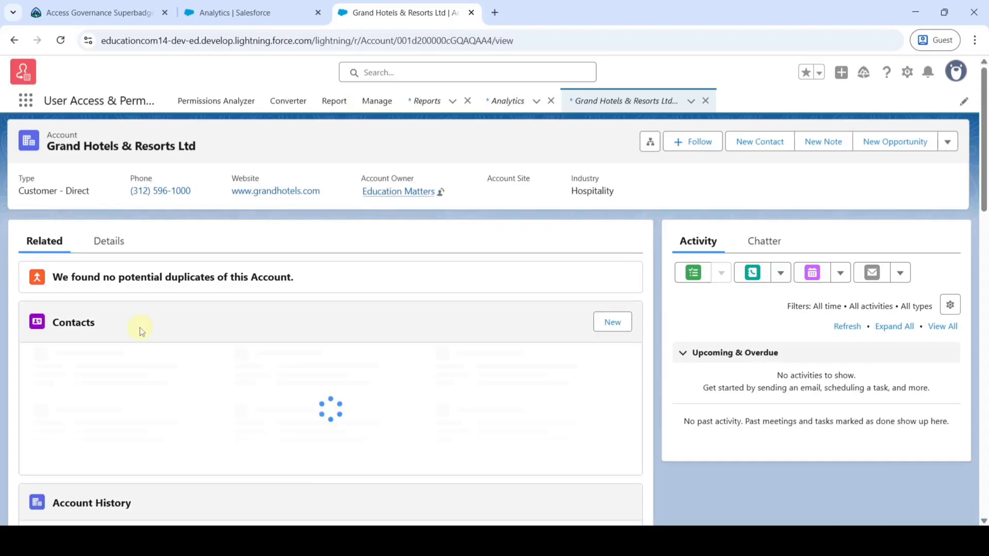
scroll(106, 298, "down", 3)
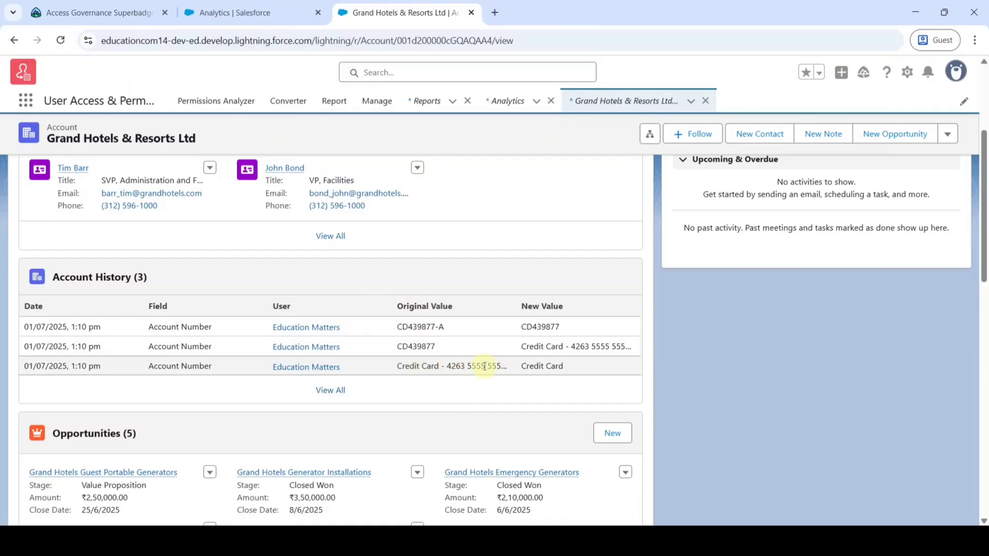
scroll(484, 366, "up", 5)
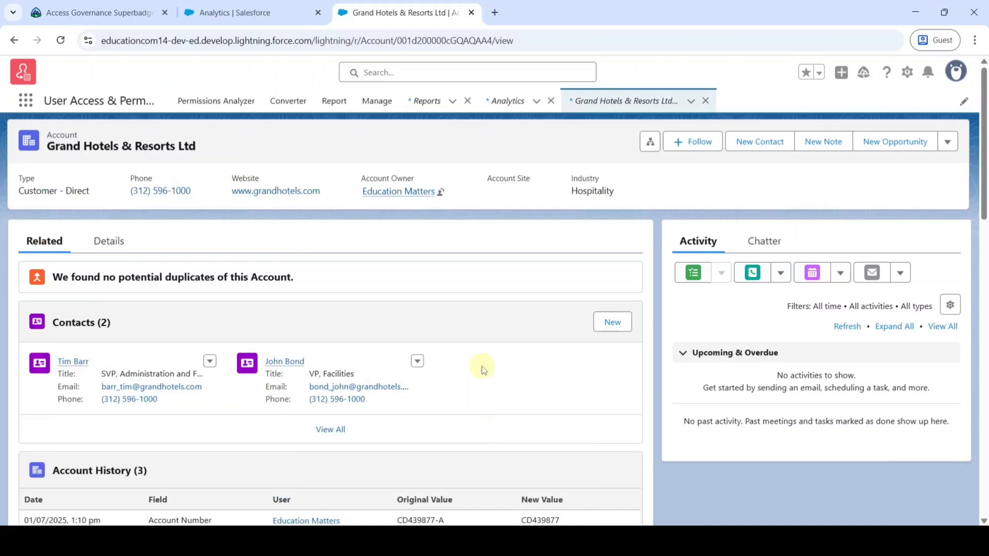
Copy the Grand Hotels & Resorts Ltd account name, shorten the name to Grand Hotels & Resorts, and save the account
left_click(948, 143)
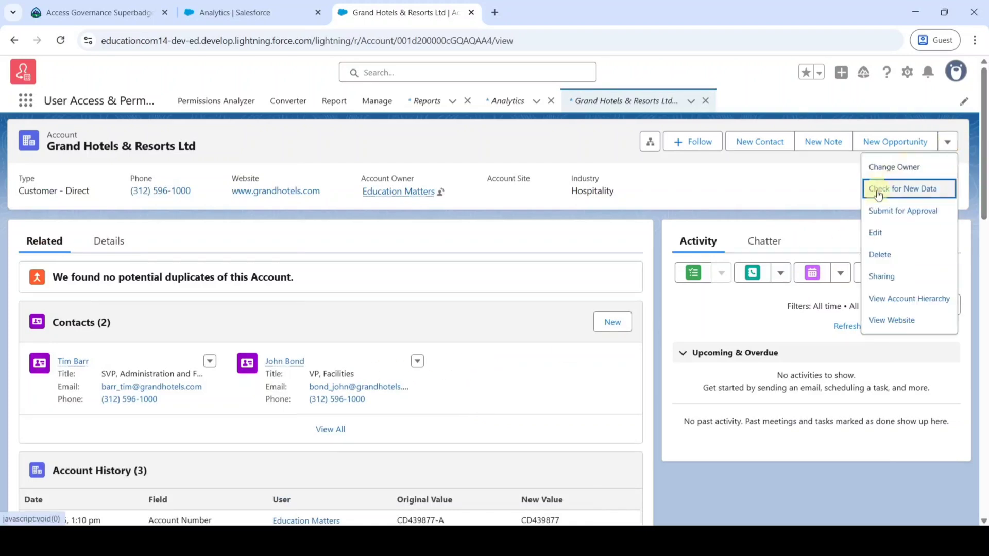
left_click(882, 234)
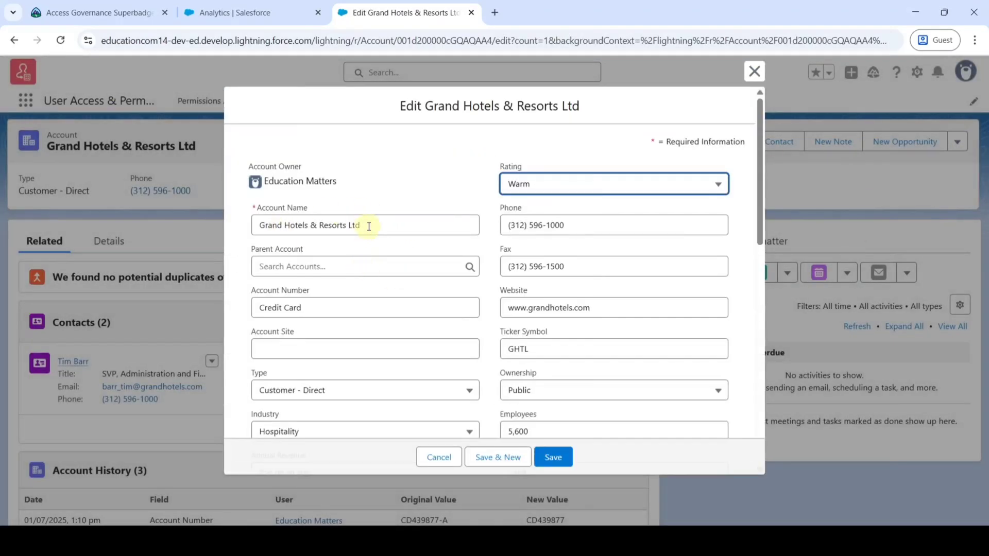
left_click_drag(369, 226, 263, 220)
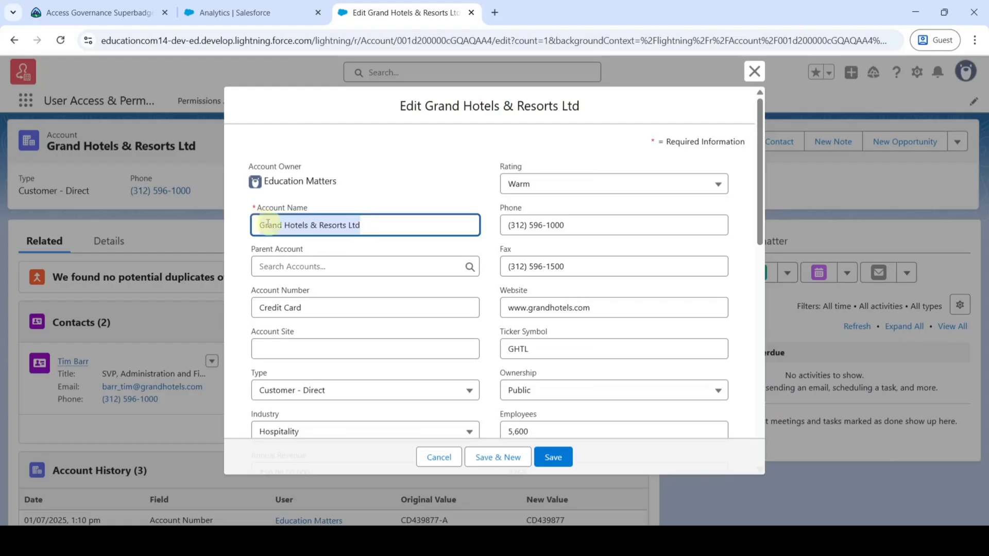
right_click(267, 223)
left_click(317, 277)
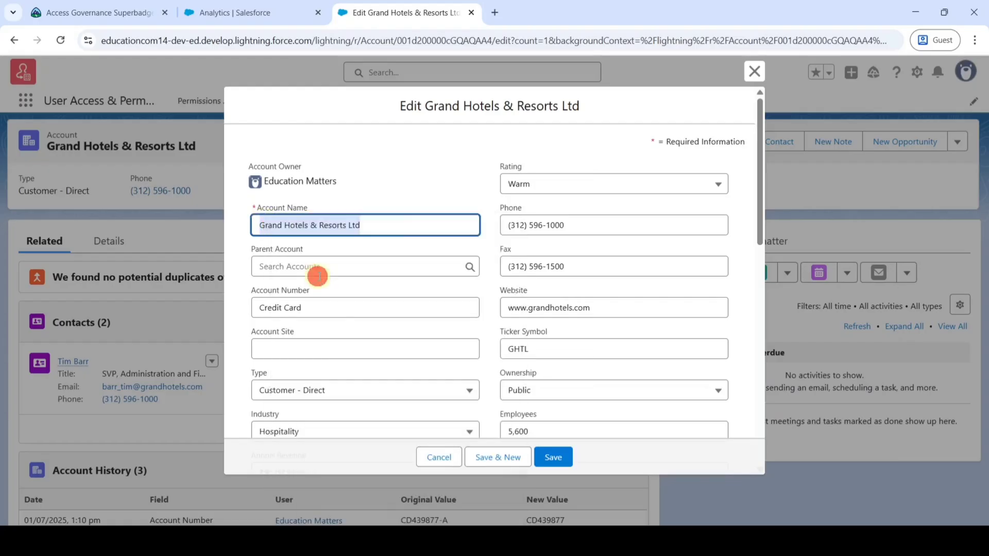
left_click(396, 225)
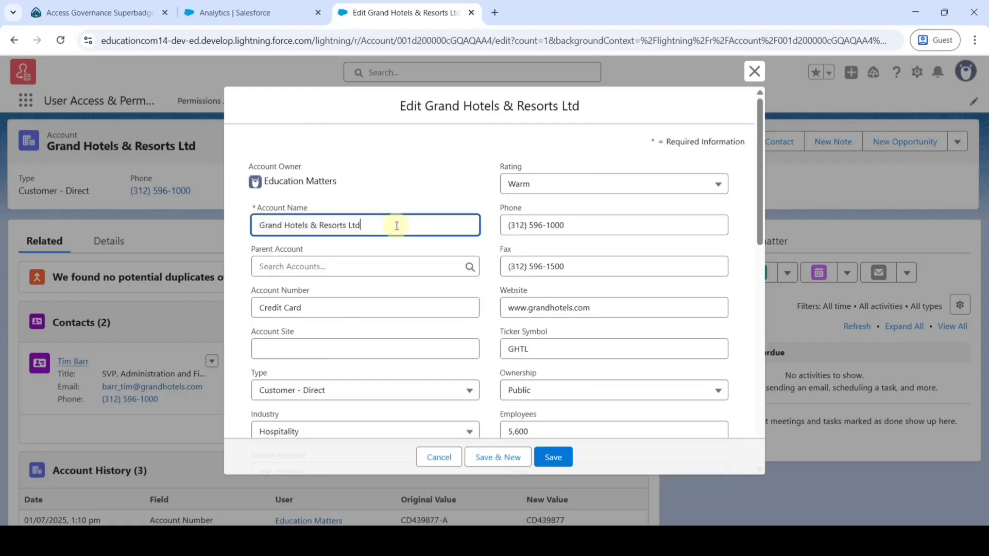
key("BackSpace")
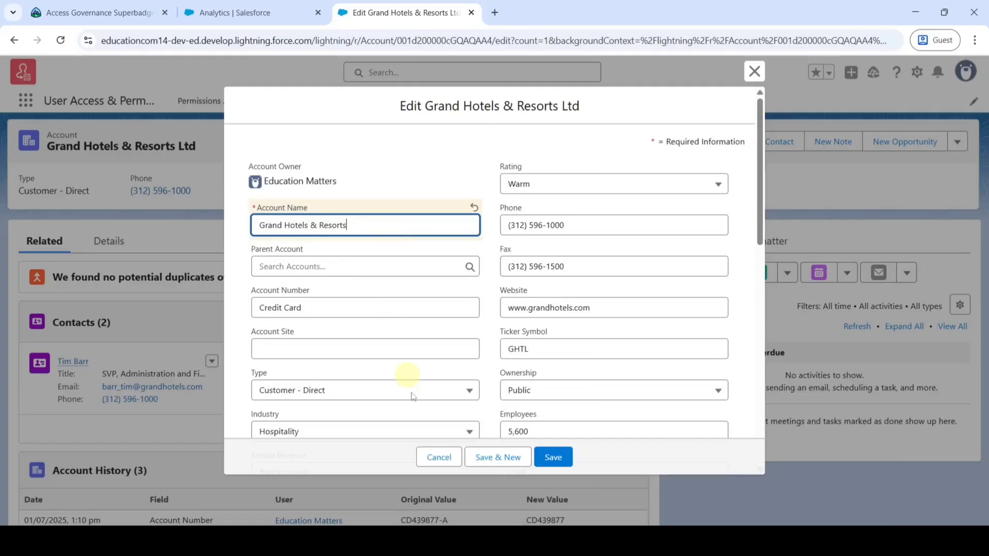
left_click(554, 457)
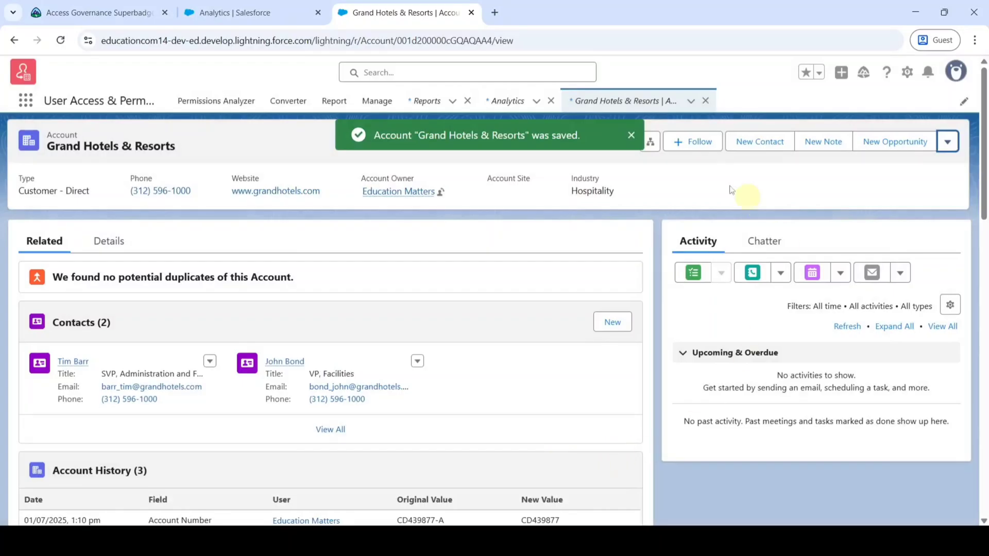
Return to the All Accounts list view and open the Burlington Textiles Corp of America account
left_click(629, 102)
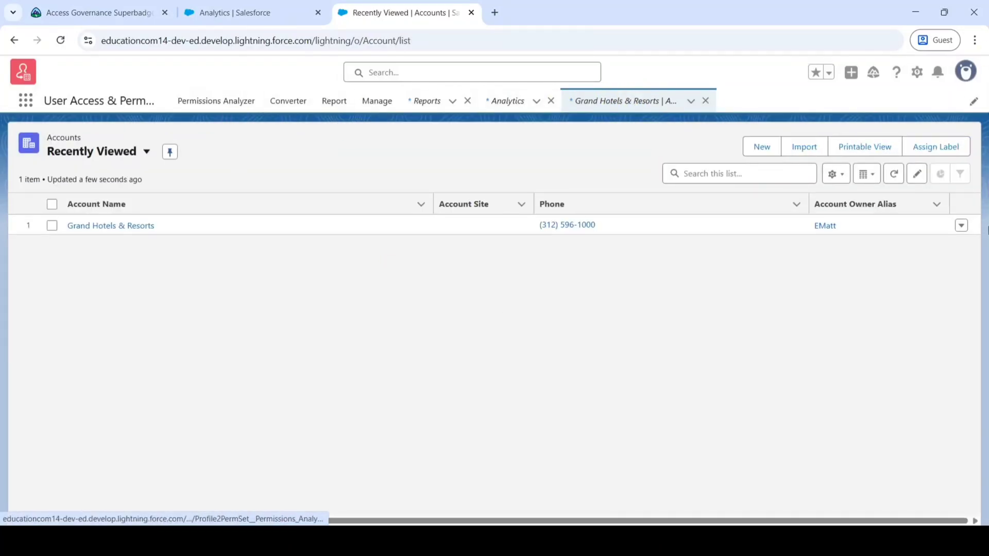
left_click(98, 157)
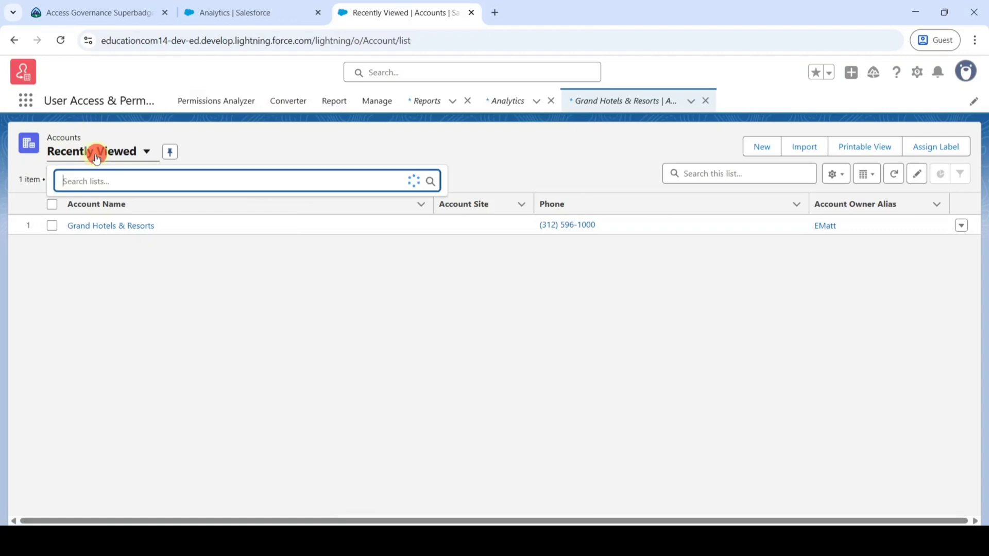
left_click(107, 232)
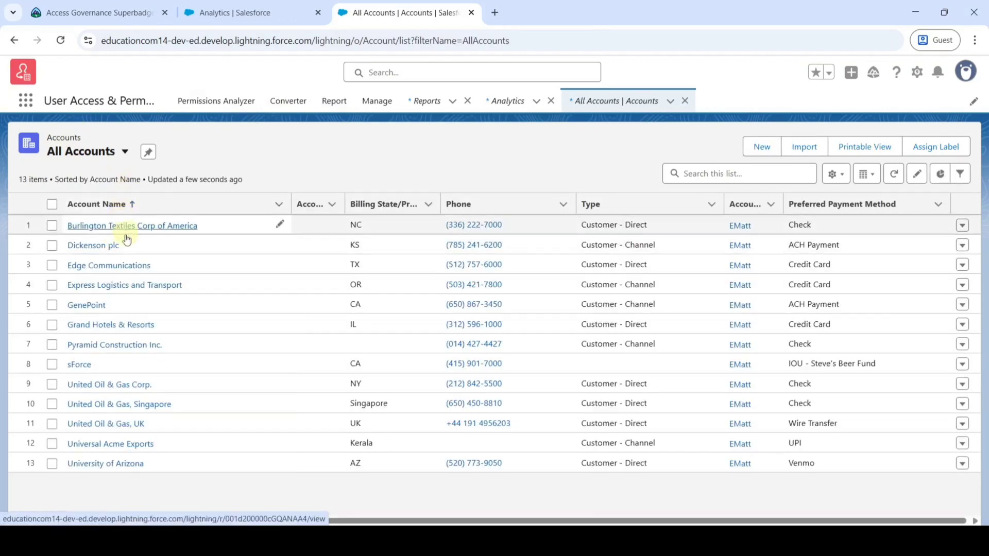
left_click(118, 227)
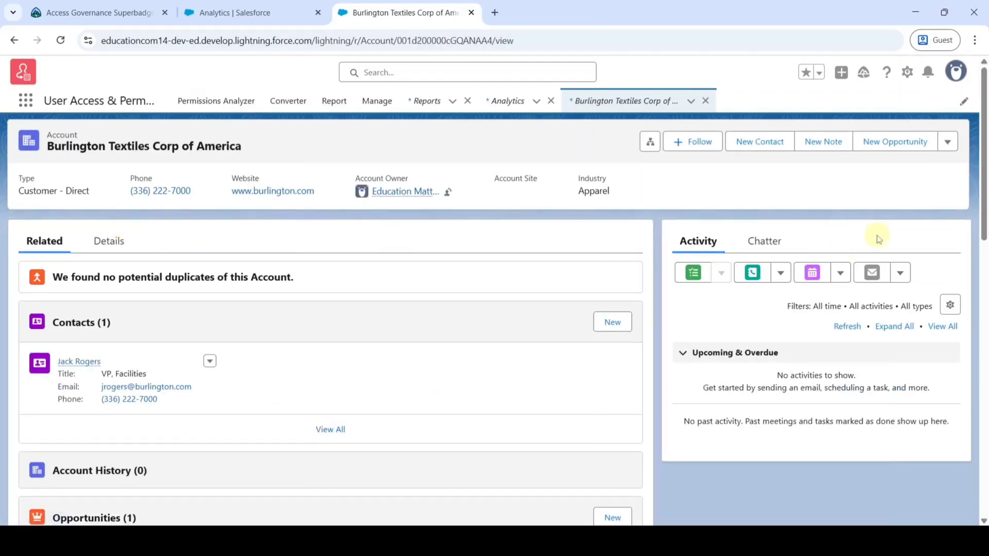
Rename the Burlington Textiles Corp of America account to the copied name Grand Hotels & Resorts Ltd and save it
left_click(949, 144)
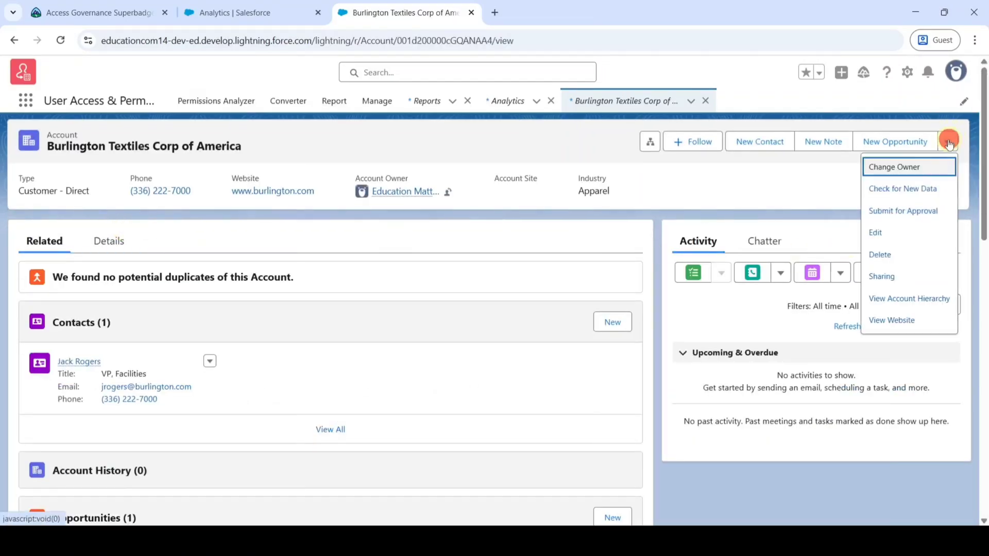
left_click(882, 236)
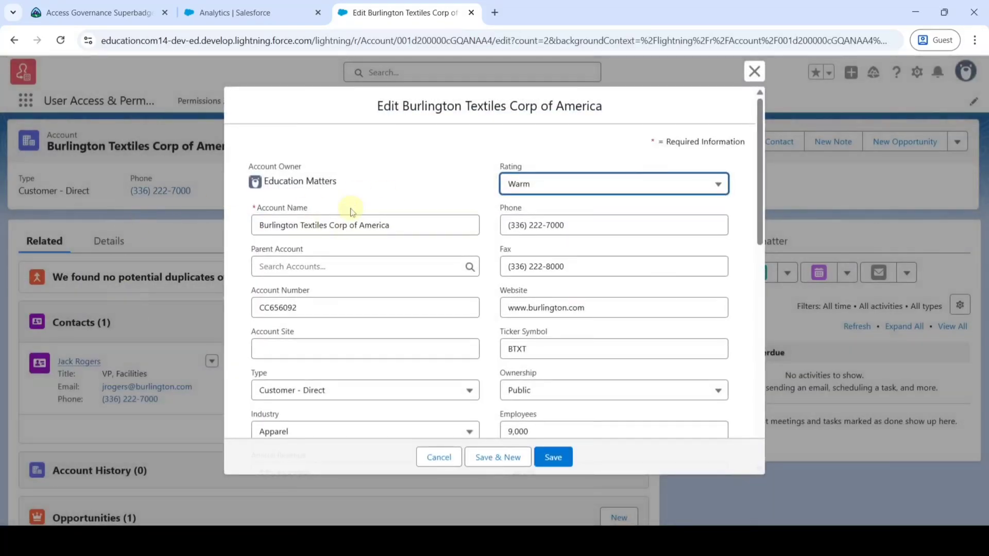
left_click(401, 225)
triple_click(400, 225)
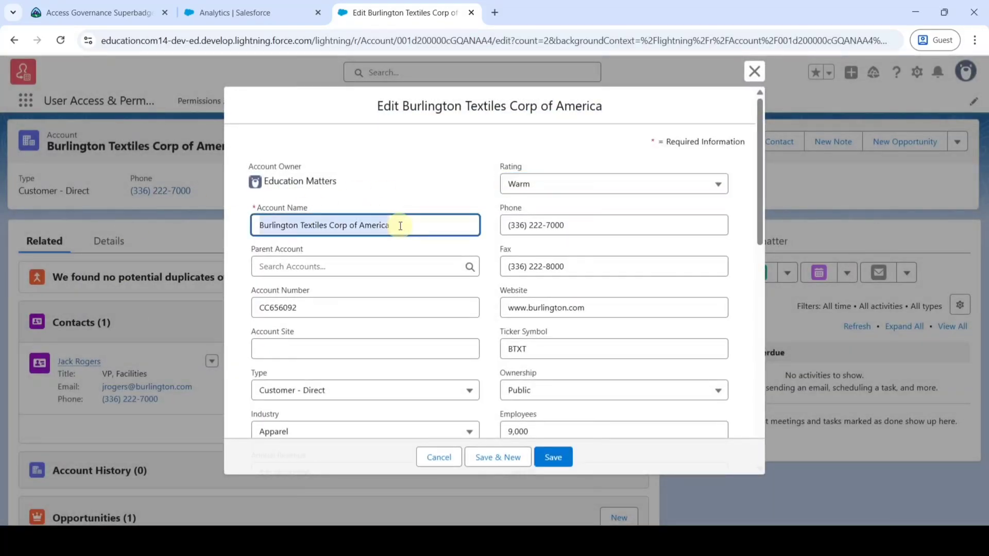
key("BackSpace")
key("ctrl+v")
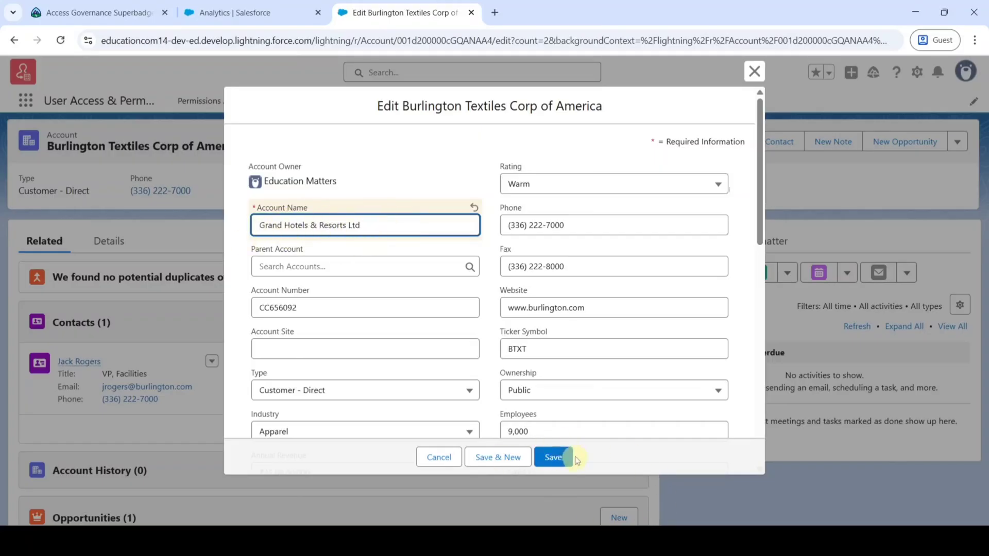
left_click(557, 455)
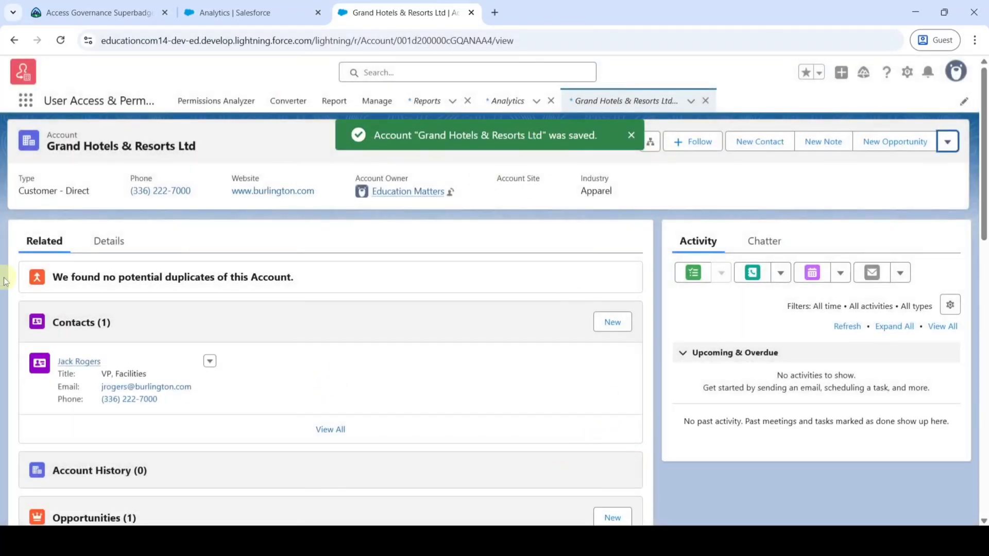
Replace the last digits of the Account Number on the former Burlington account and save the record
scroll(283, 336, "down", 3)
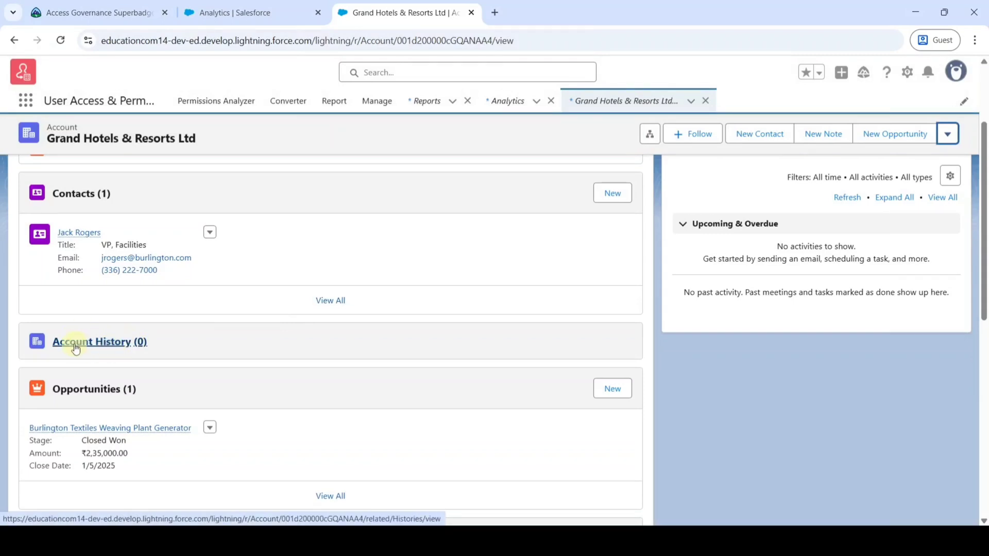
scroll(154, 345, "up", 3)
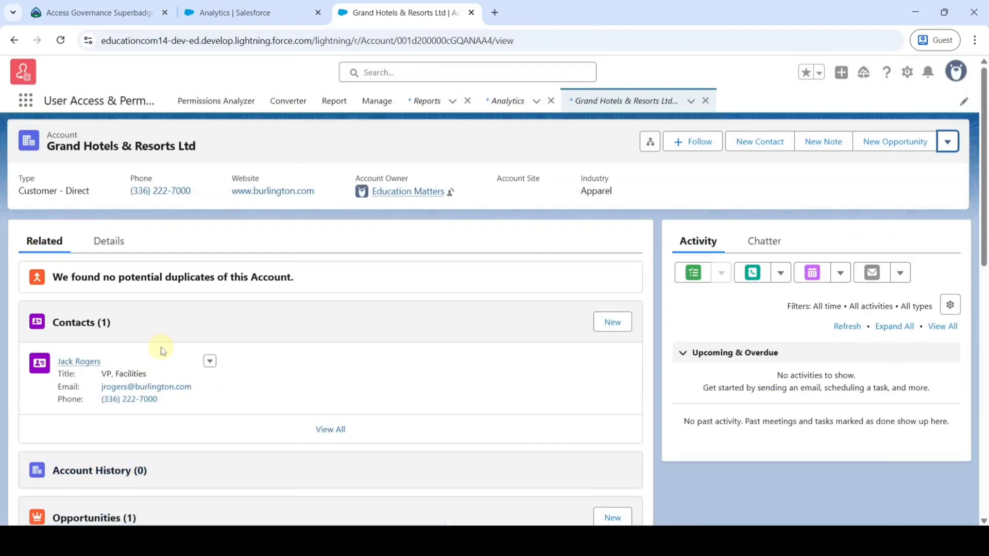
left_click(106, 247)
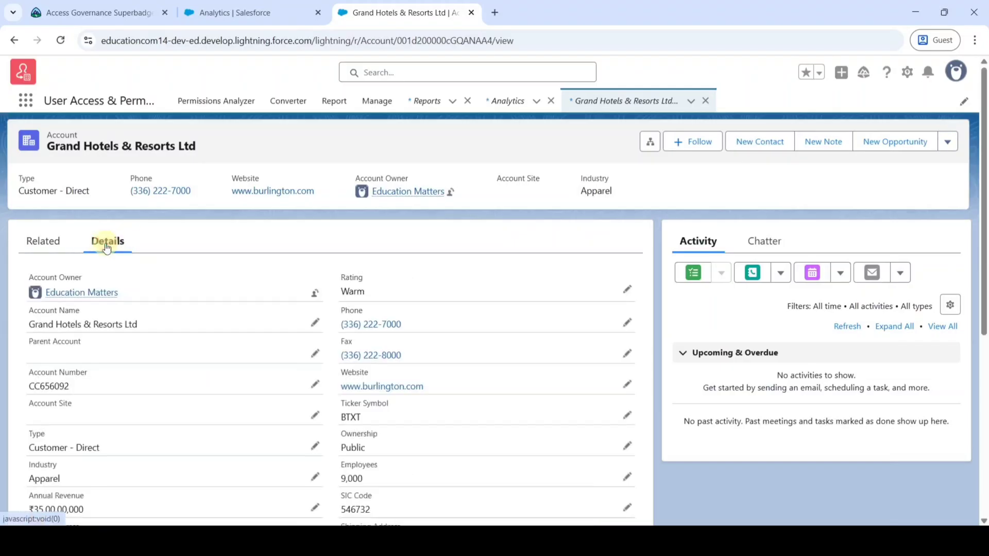
scroll(351, 309, "down", 1)
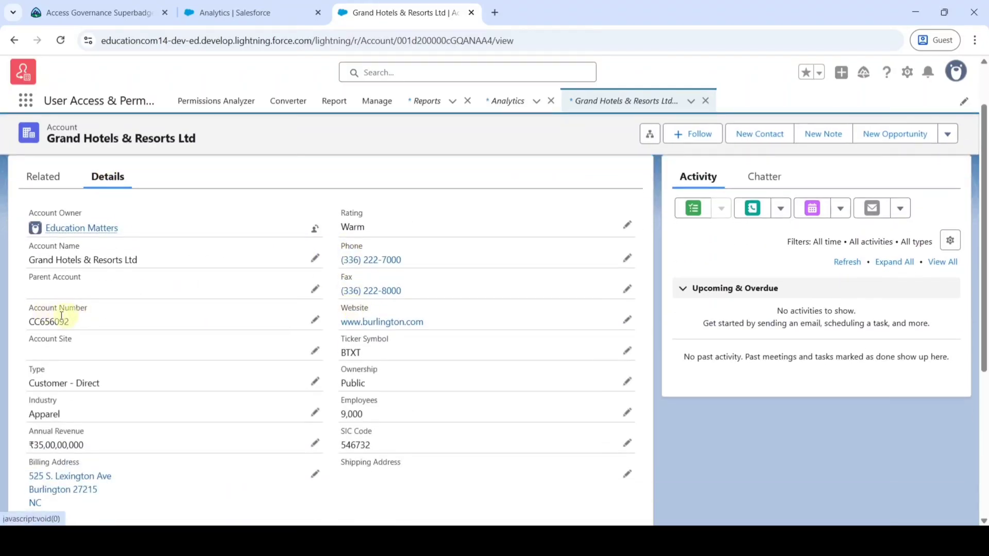
left_click(315, 326)
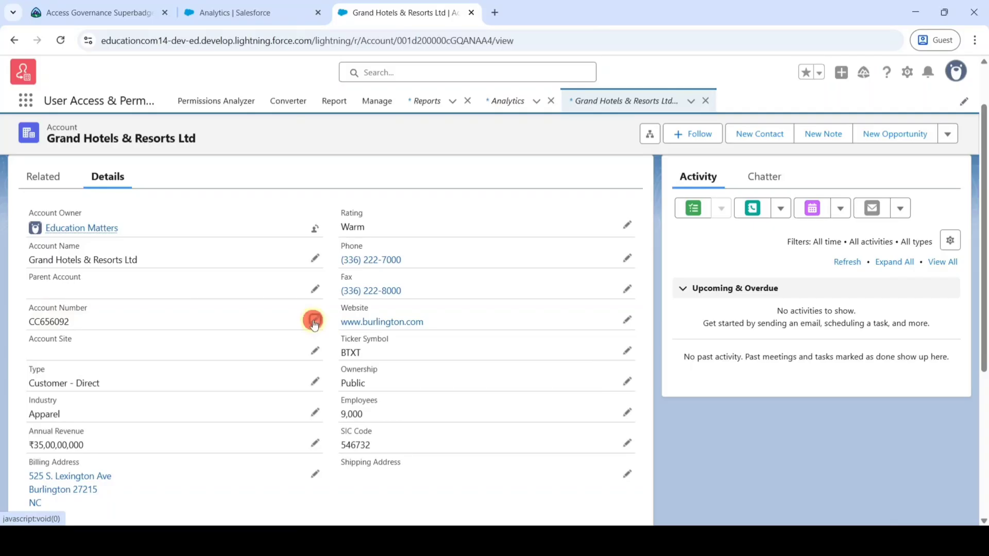
left_click(108, 334)
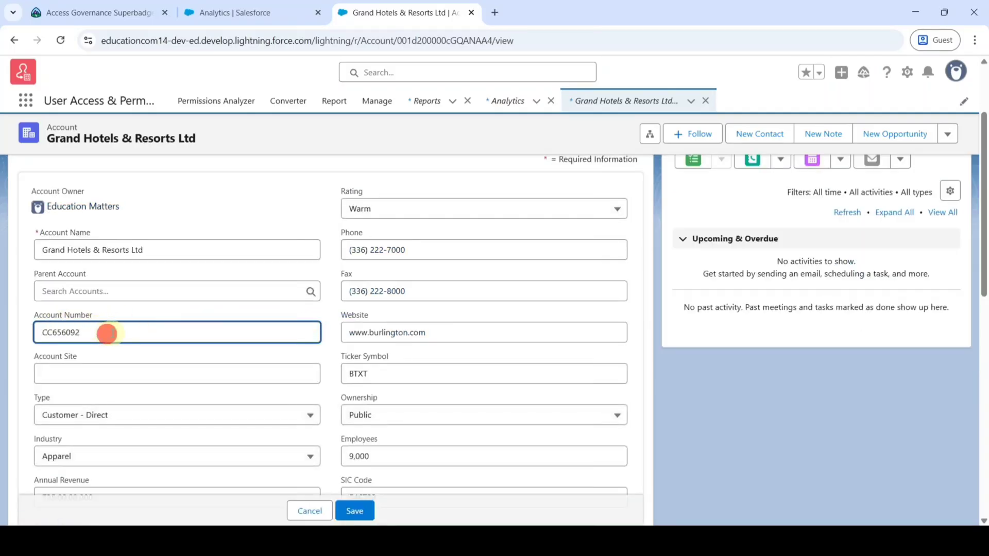
key("BackSpace")
key("BackSpace")
key("BackSpace")
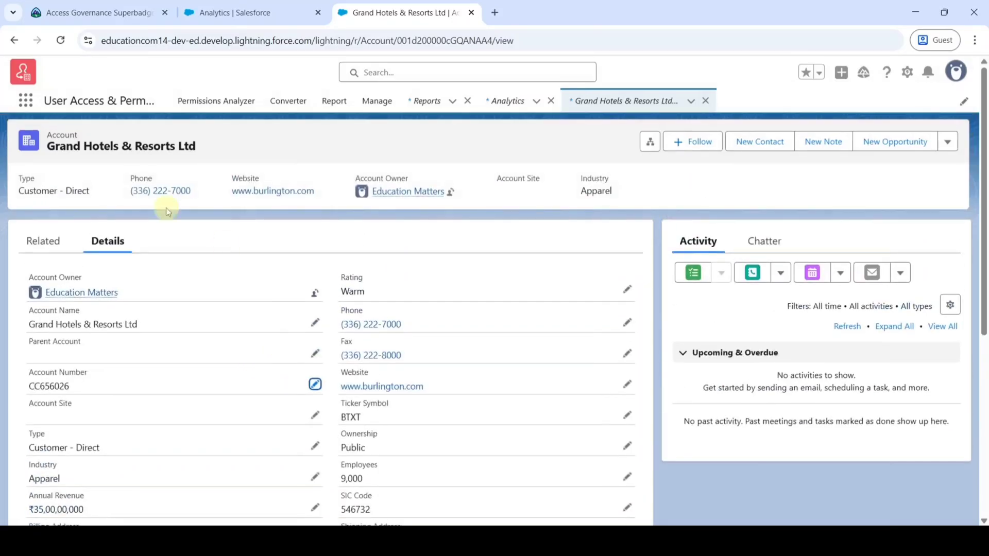
Review the Account History related list of the former Burlington account for the Account Number change
left_click(50, 243)
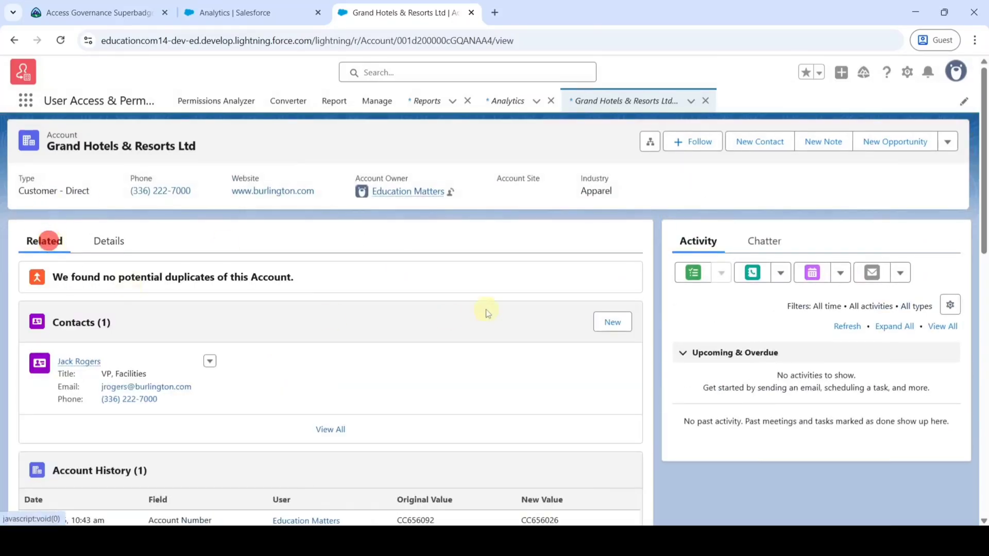
scroll(463, 315, "down", 3)
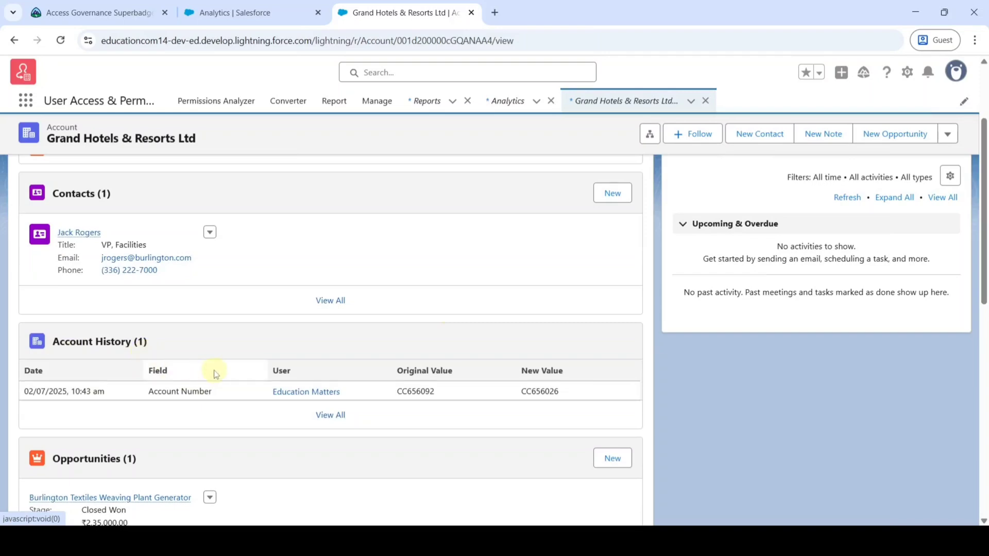
scroll(216, 374, "up", 3)
Switch to the Trailhead superbadge page and run the check for the Monitor Data Changes challenge
left_click(124, 23)
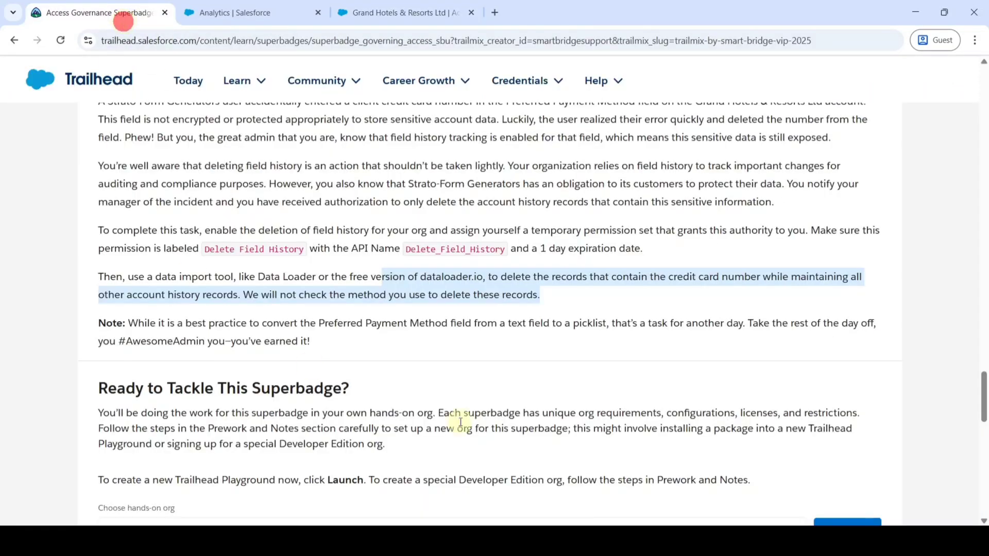
scroll(740, 336, "down", 10)
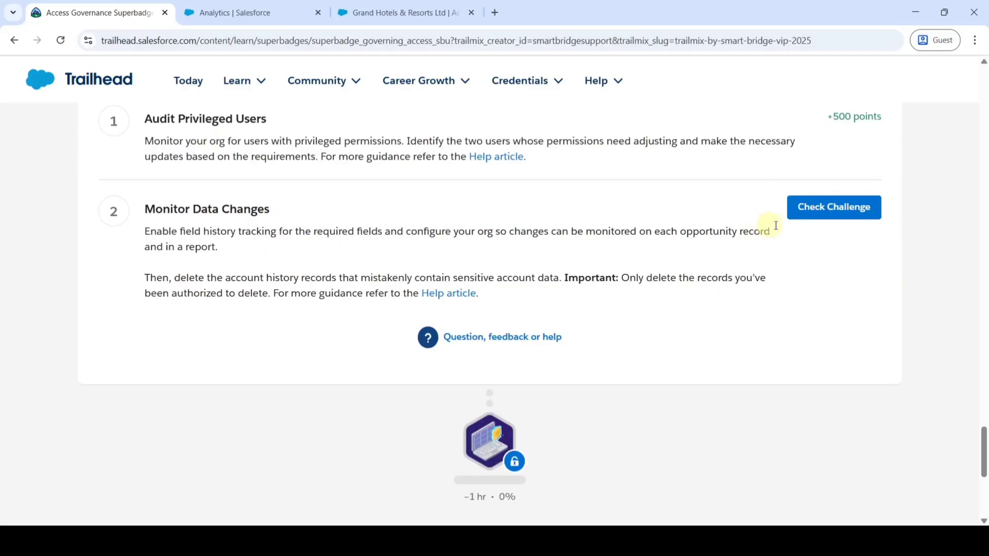
left_click(810, 208)
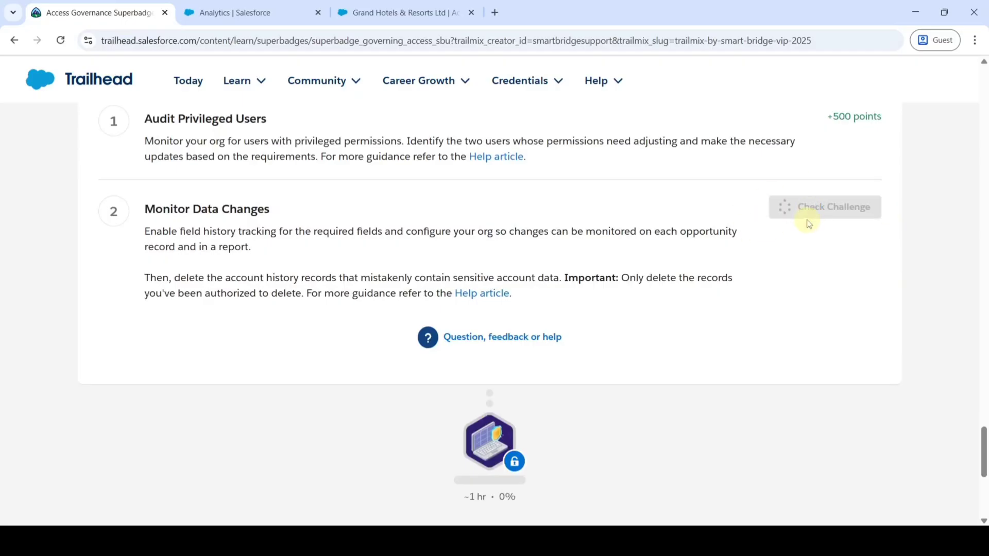